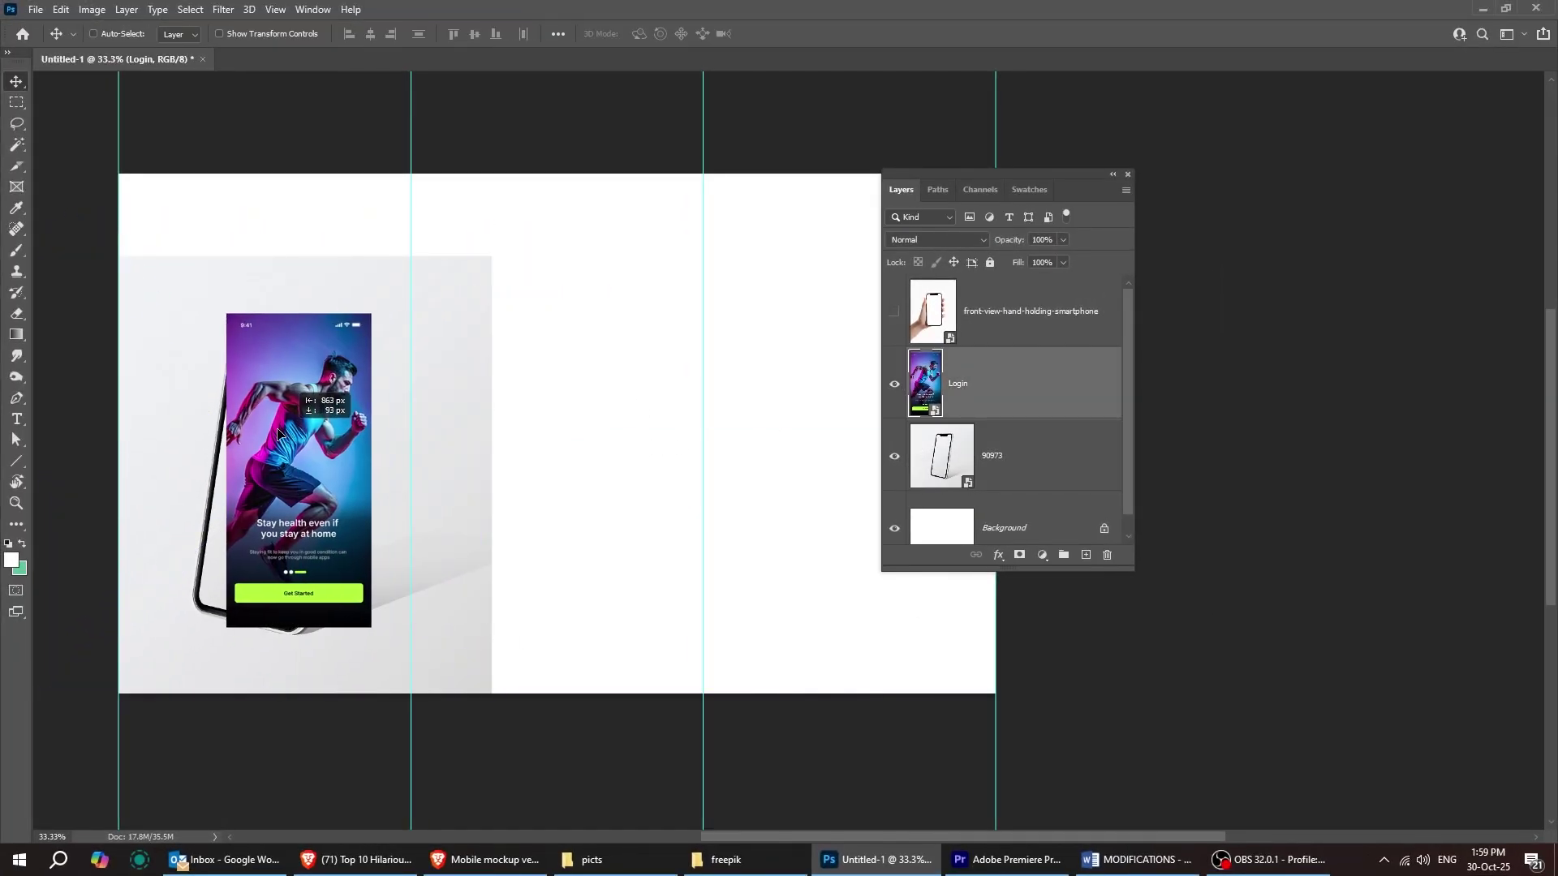
Step: Distort the Login screenshot so its four corners sit on the tilted phone's screen
{"action": "right_click", "coordinate": [256, 411]}
{"action": "left_click", "coordinate": [339, 512]}
{"action": "left_click_drag", "start_coordinate": [346, 610], "coordinate": [302, 626]}
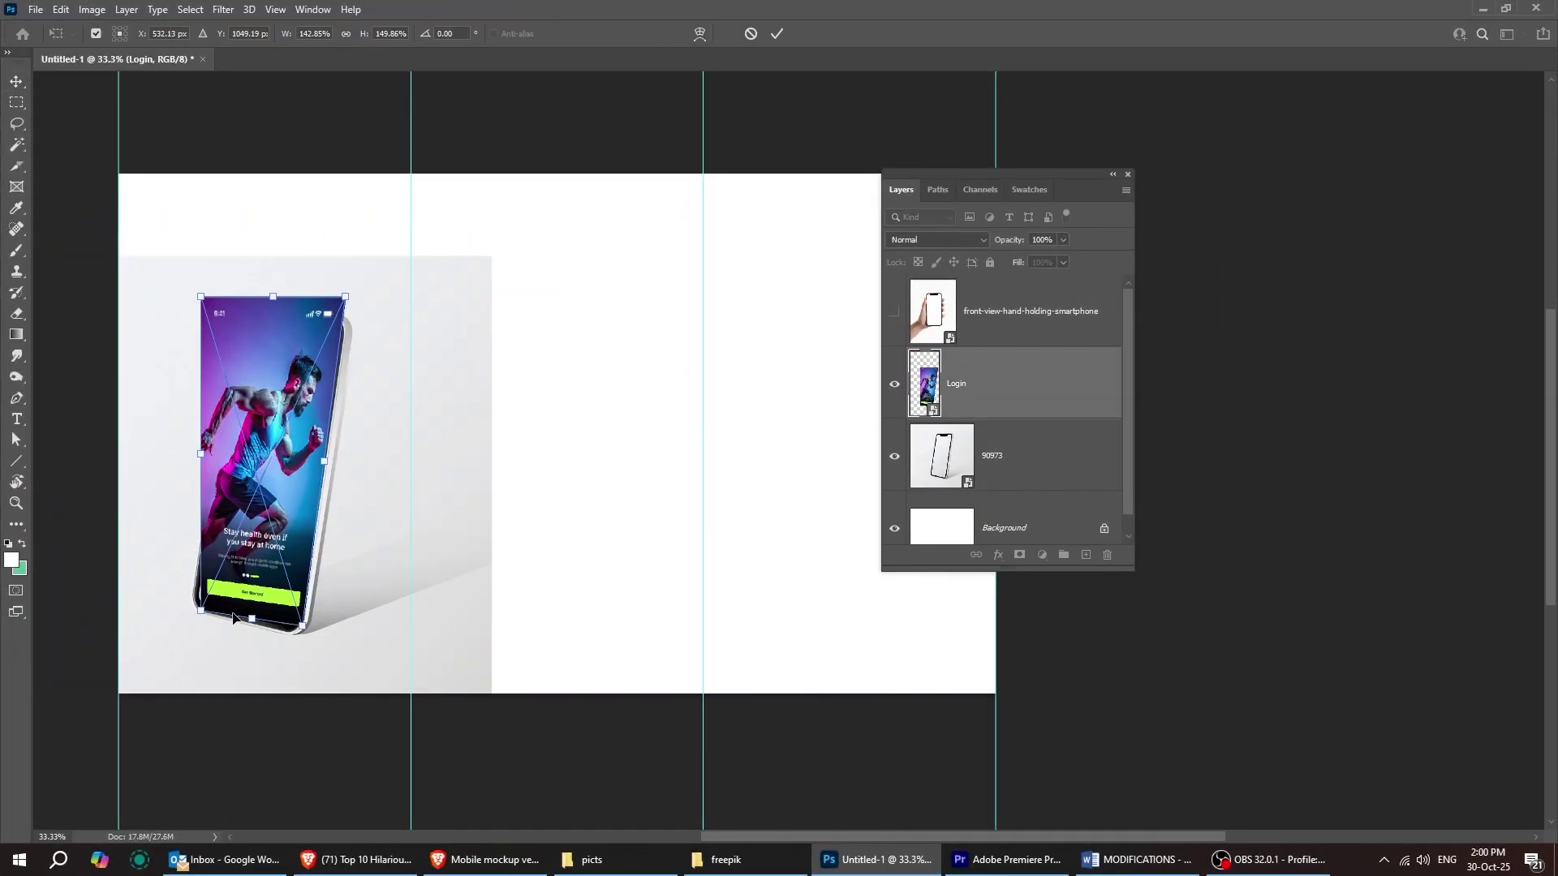
{"action": "left_click_drag", "start_coordinate": [200, 610], "coordinate": [194, 600]}
{"action": "left_click_drag", "start_coordinate": [345, 297], "coordinate": [348, 323]}
{"action": "left_click_drag", "start_coordinate": [200, 297], "coordinate": [222, 326]}
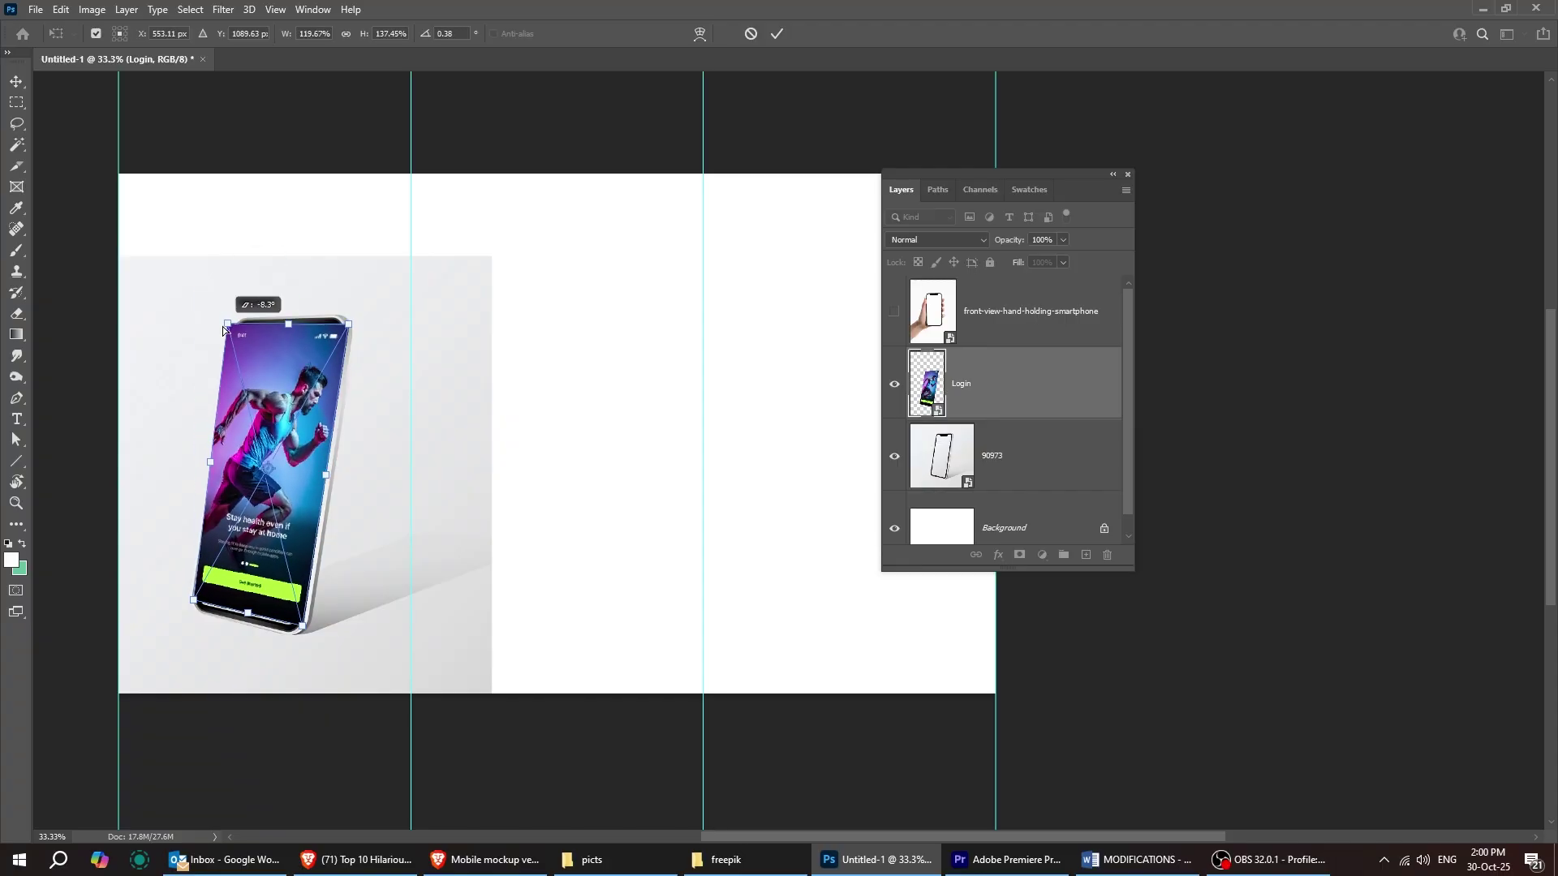
{"action": "key", "text": "Return"}
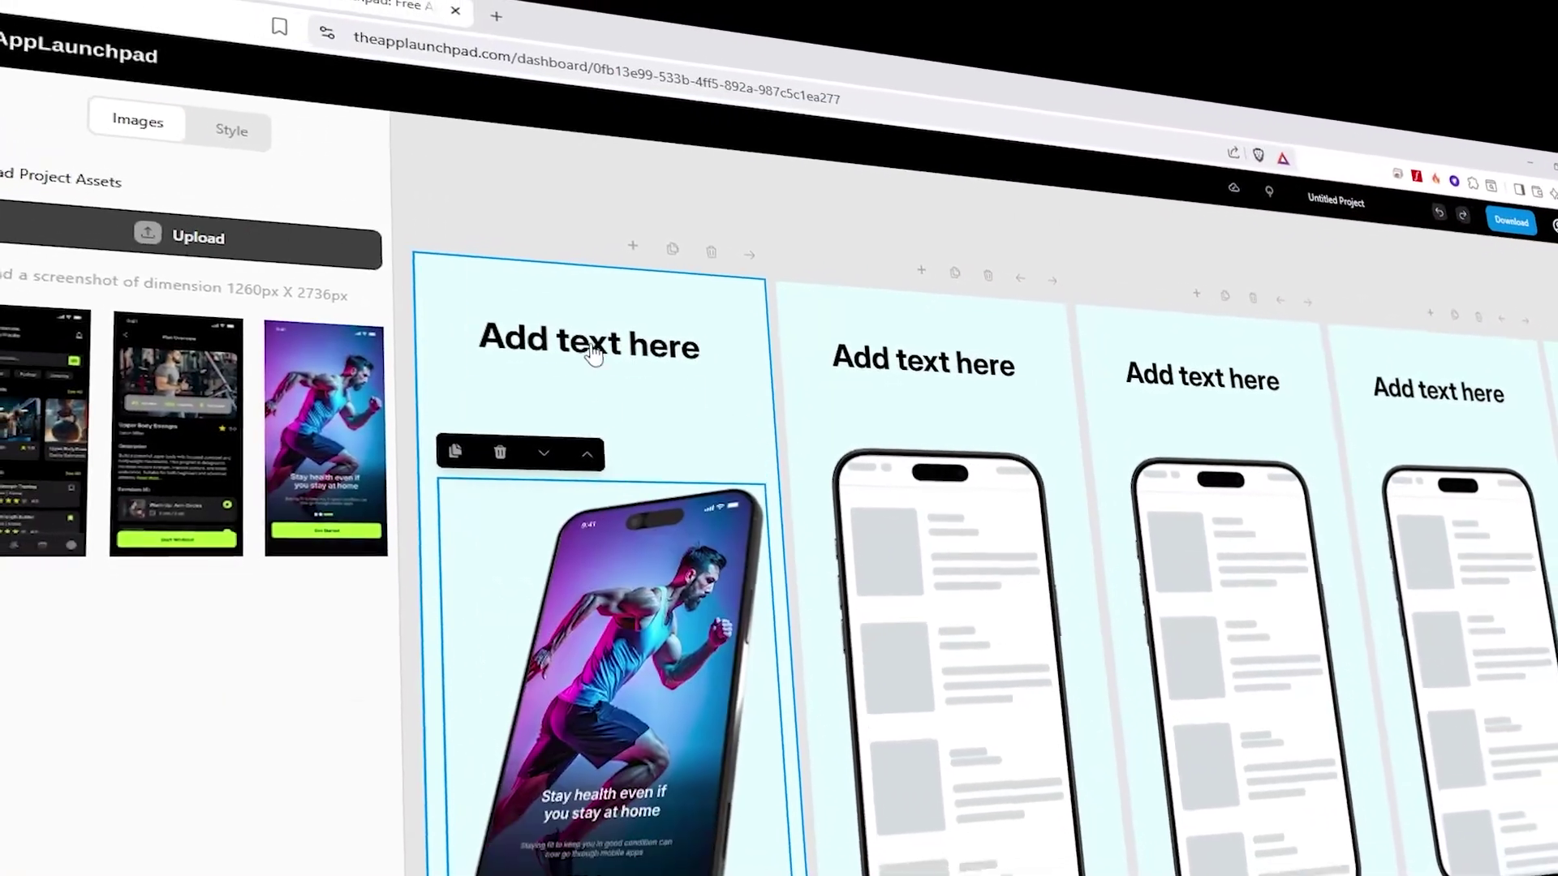
Step: Replace the placeholder heading with 'Your Fitness App'
{"action": "double_click", "coordinate": [596, 348]}
{"action": "key", "text": "ctrl+a"}
{"action": "type", "text": "Your Fitness App"}
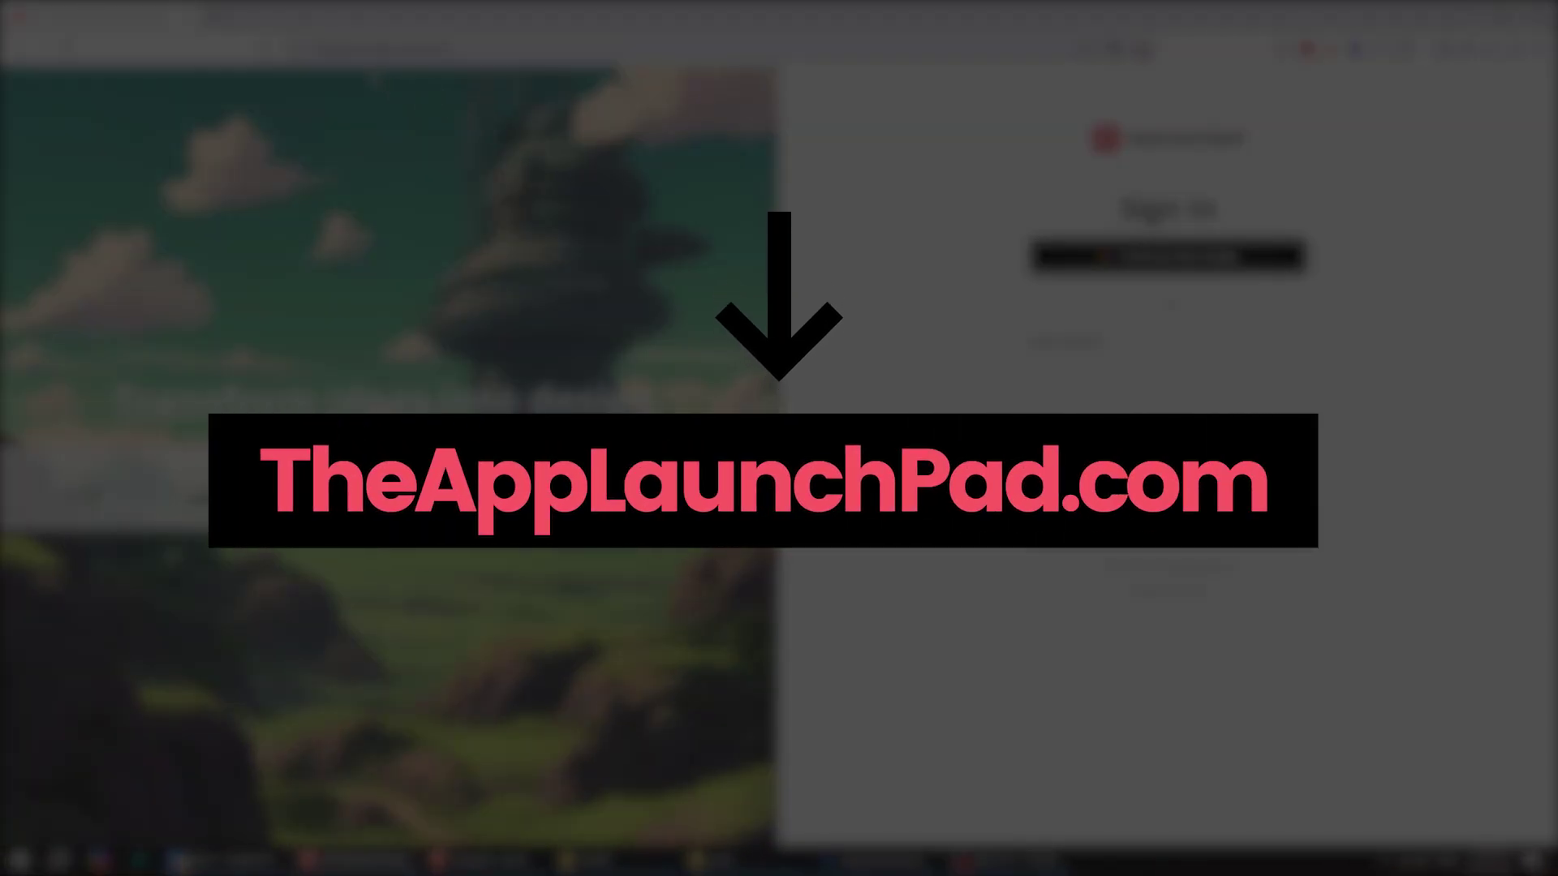
{"action": "left_click", "coordinate": [1143, 268]}
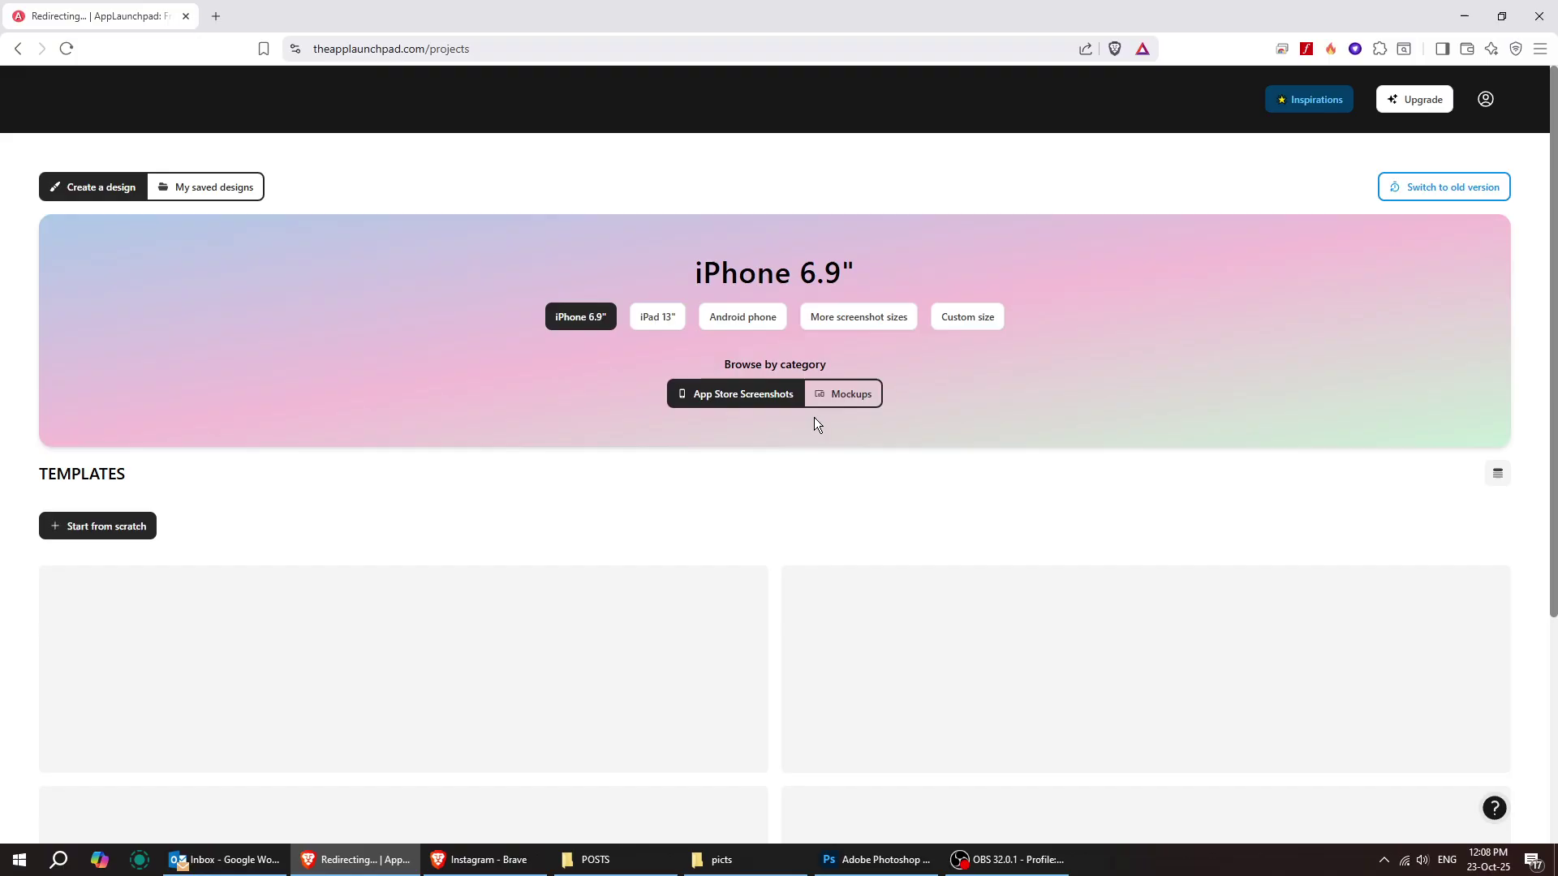
{"action": "scroll", "coordinate": [1106, 423], "scroll_direction": "down", "scroll_amount": 4}
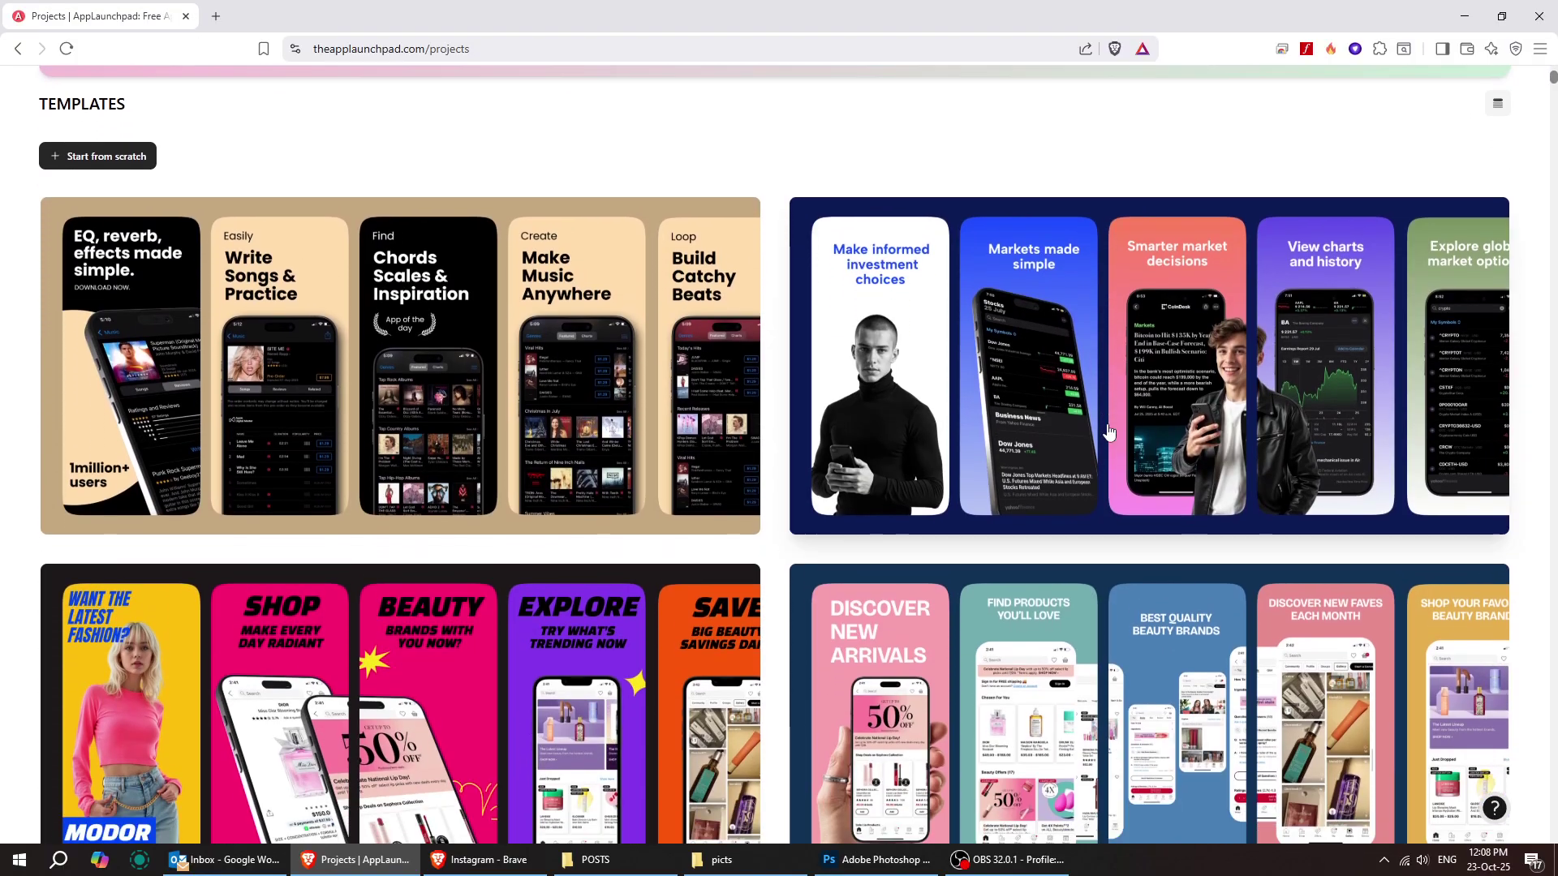
{"action": "scroll", "coordinate": [1107, 424], "scroll_direction": "down", "scroll_amount": 5}
{"action": "scroll", "coordinate": [1109, 430], "scroll_direction": "up", "scroll_amount": 10}
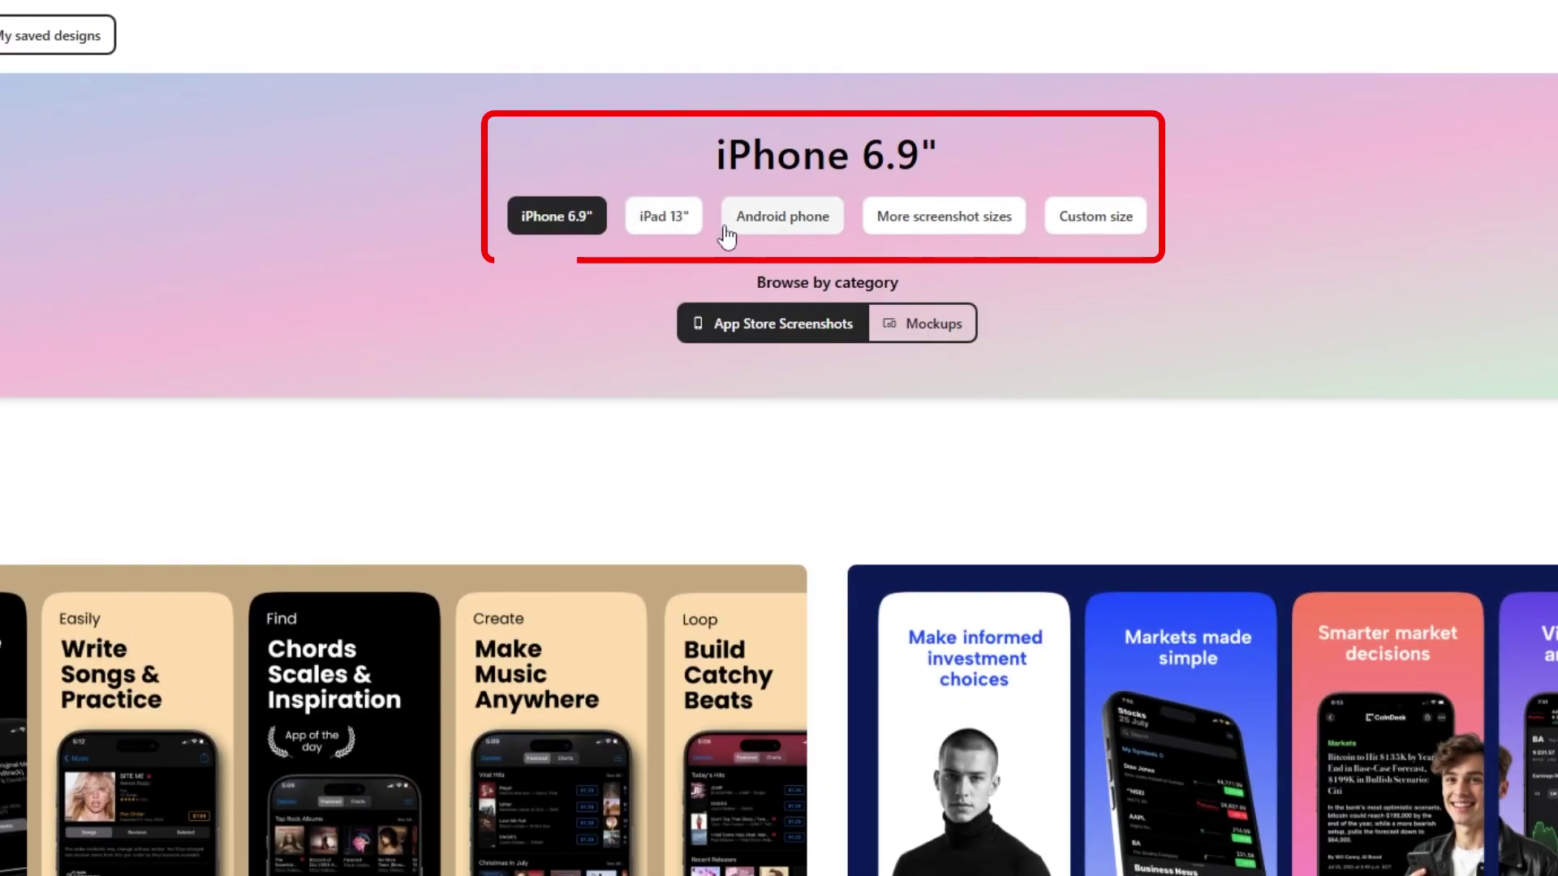
{"action": "left_click", "coordinate": [682, 227]}
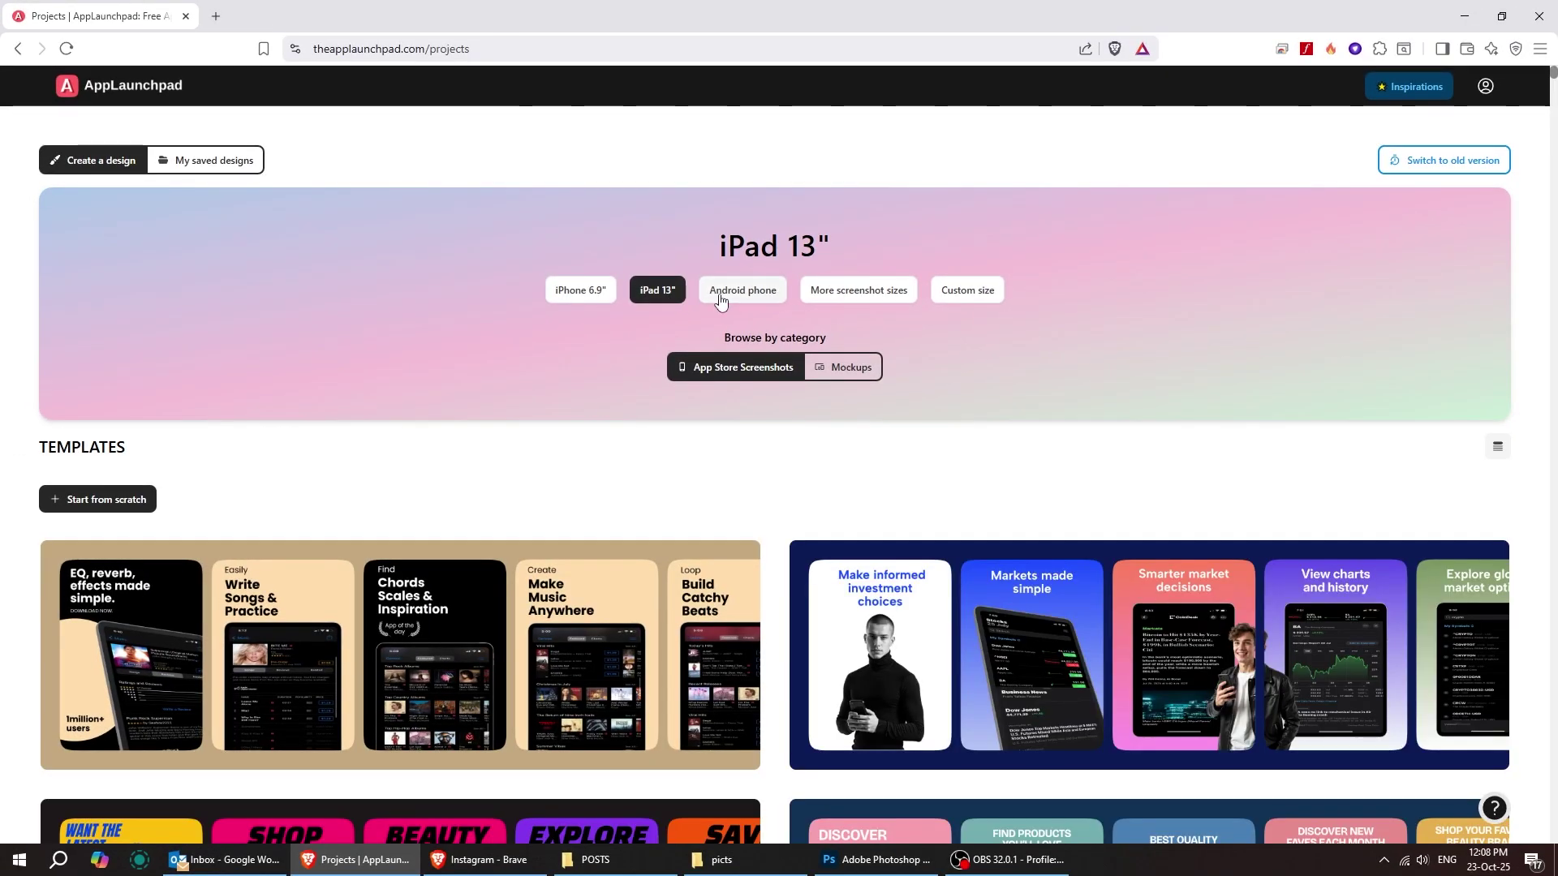
{"action": "left_click", "coordinate": [734, 300]}
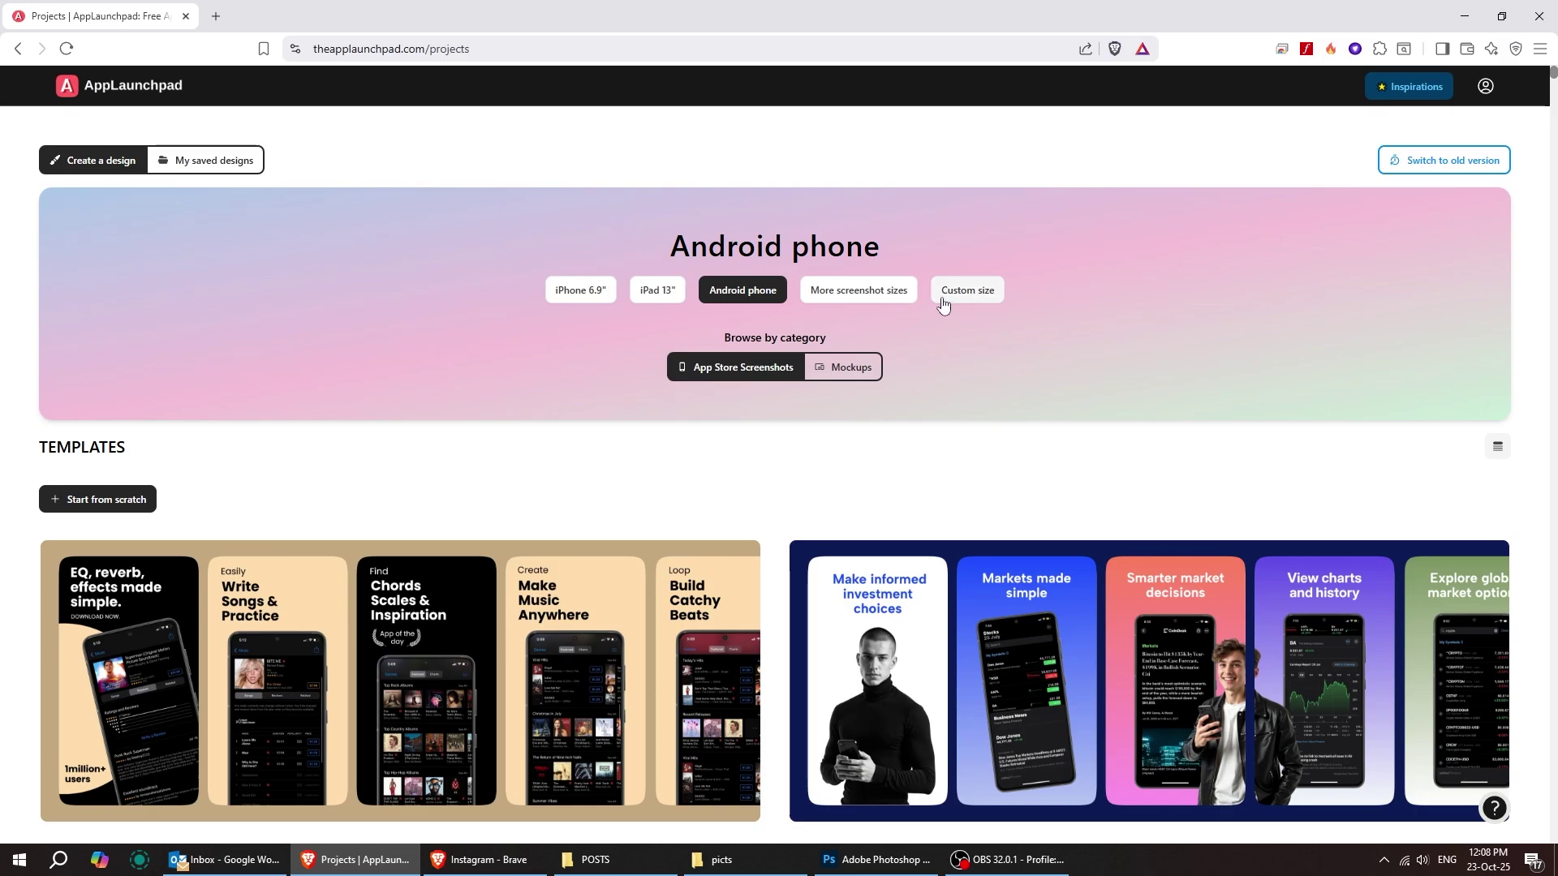
{"action": "left_click", "coordinate": [852, 302]}
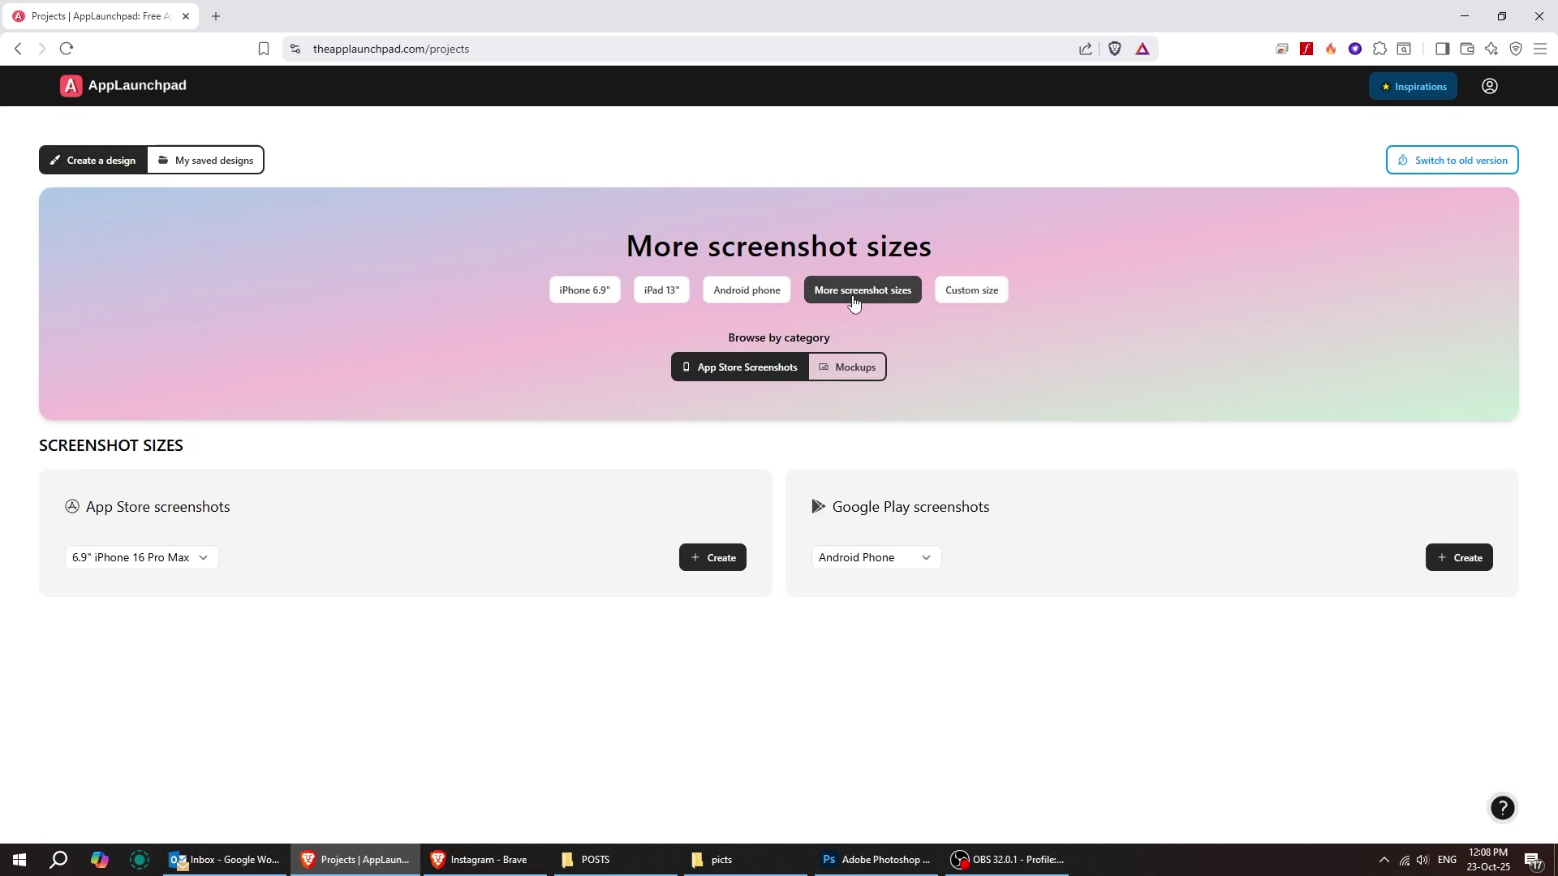
{"action": "left_click", "coordinate": [194, 560]}
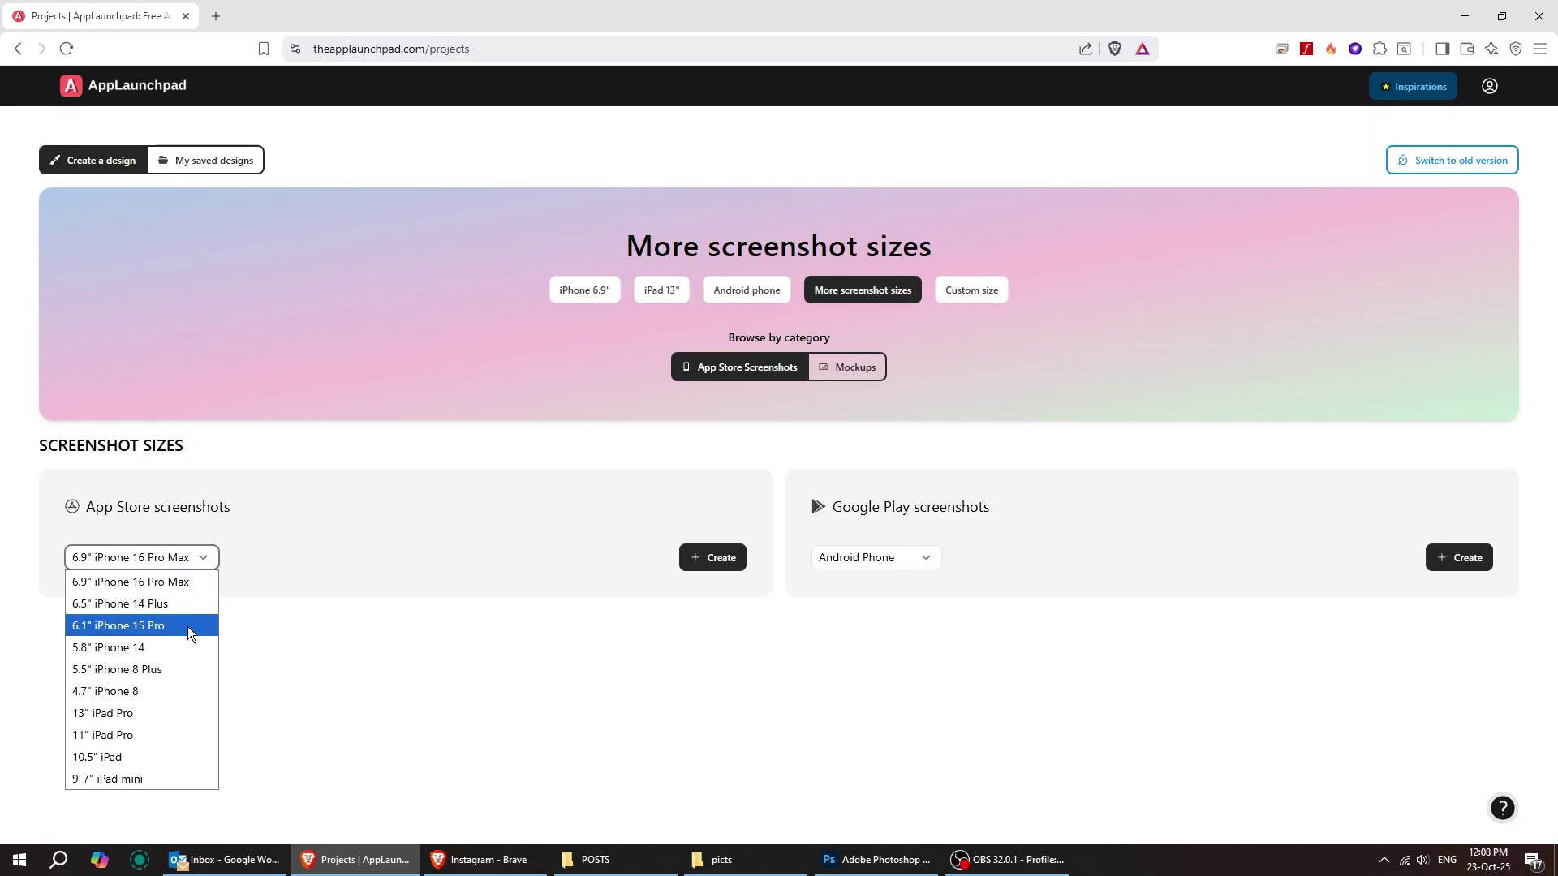
{"action": "left_click", "coordinate": [867, 559]}
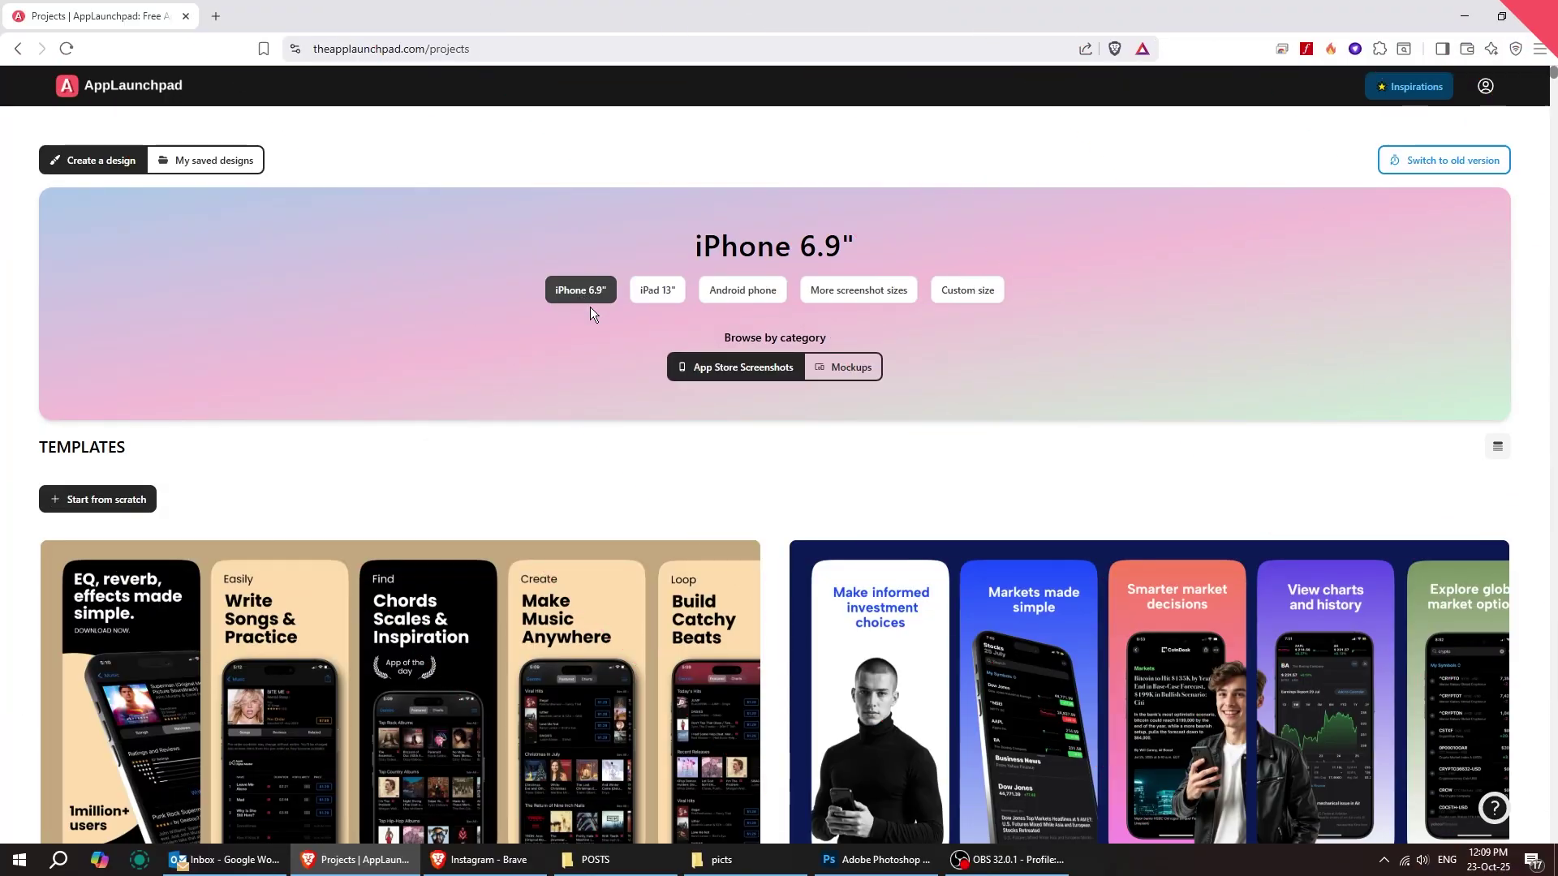
{"action": "scroll", "coordinate": [601, 362], "scroll_direction": "down", "scroll_amount": 2}
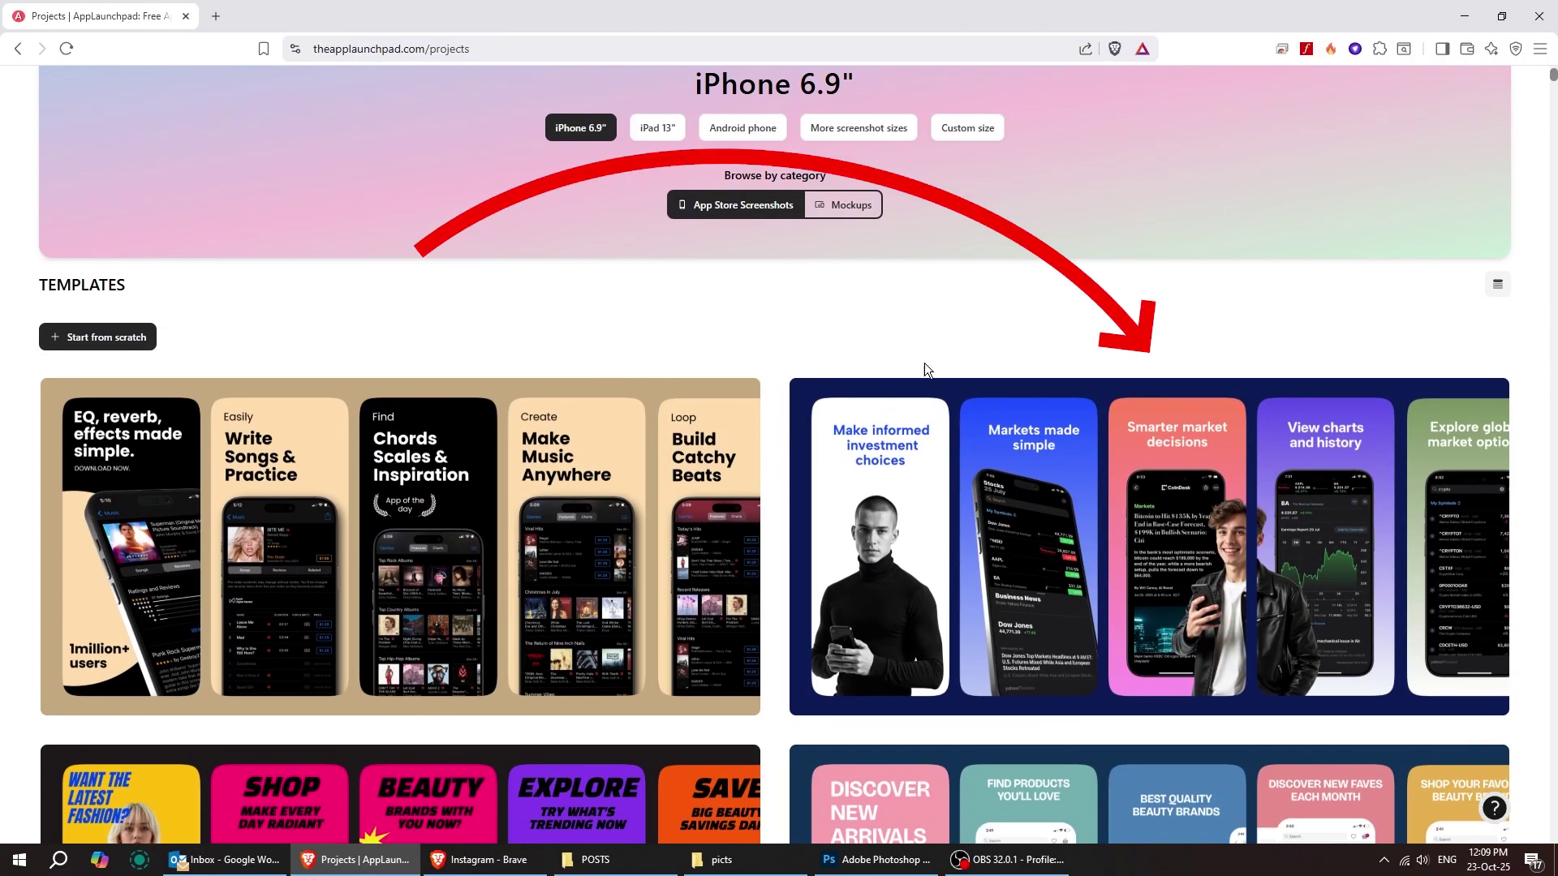
Step: Open the stock-investment template and try red, crimson, navy and pale cyan first-screen backgrounds
{"action": "left_click", "coordinate": [1038, 516]}
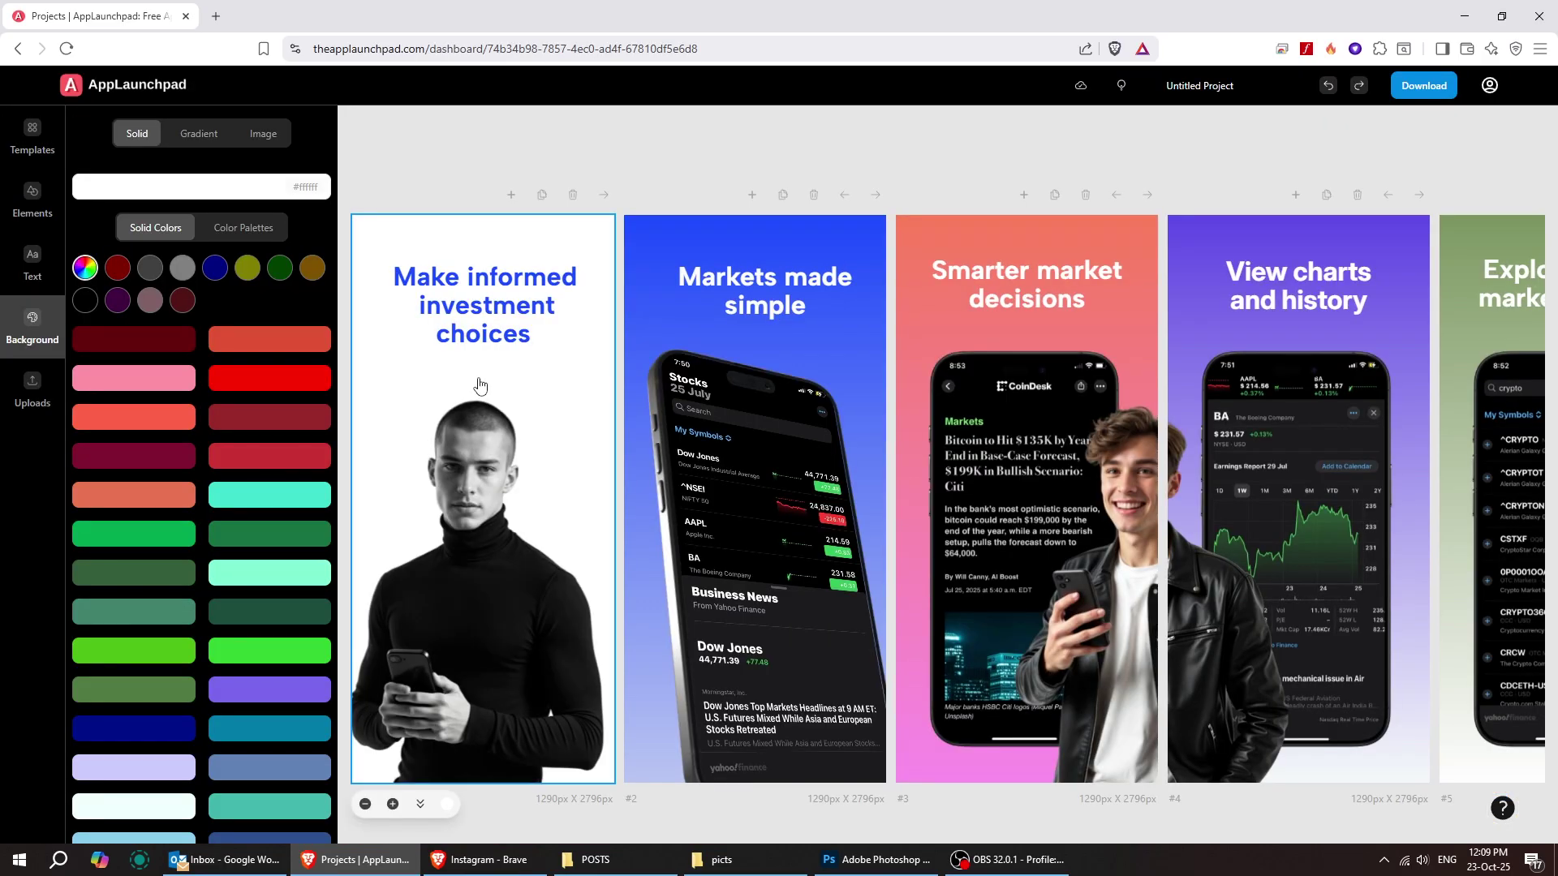
{"action": "left_click", "coordinate": [255, 378]}
{"action": "left_click", "coordinate": [269, 456]}
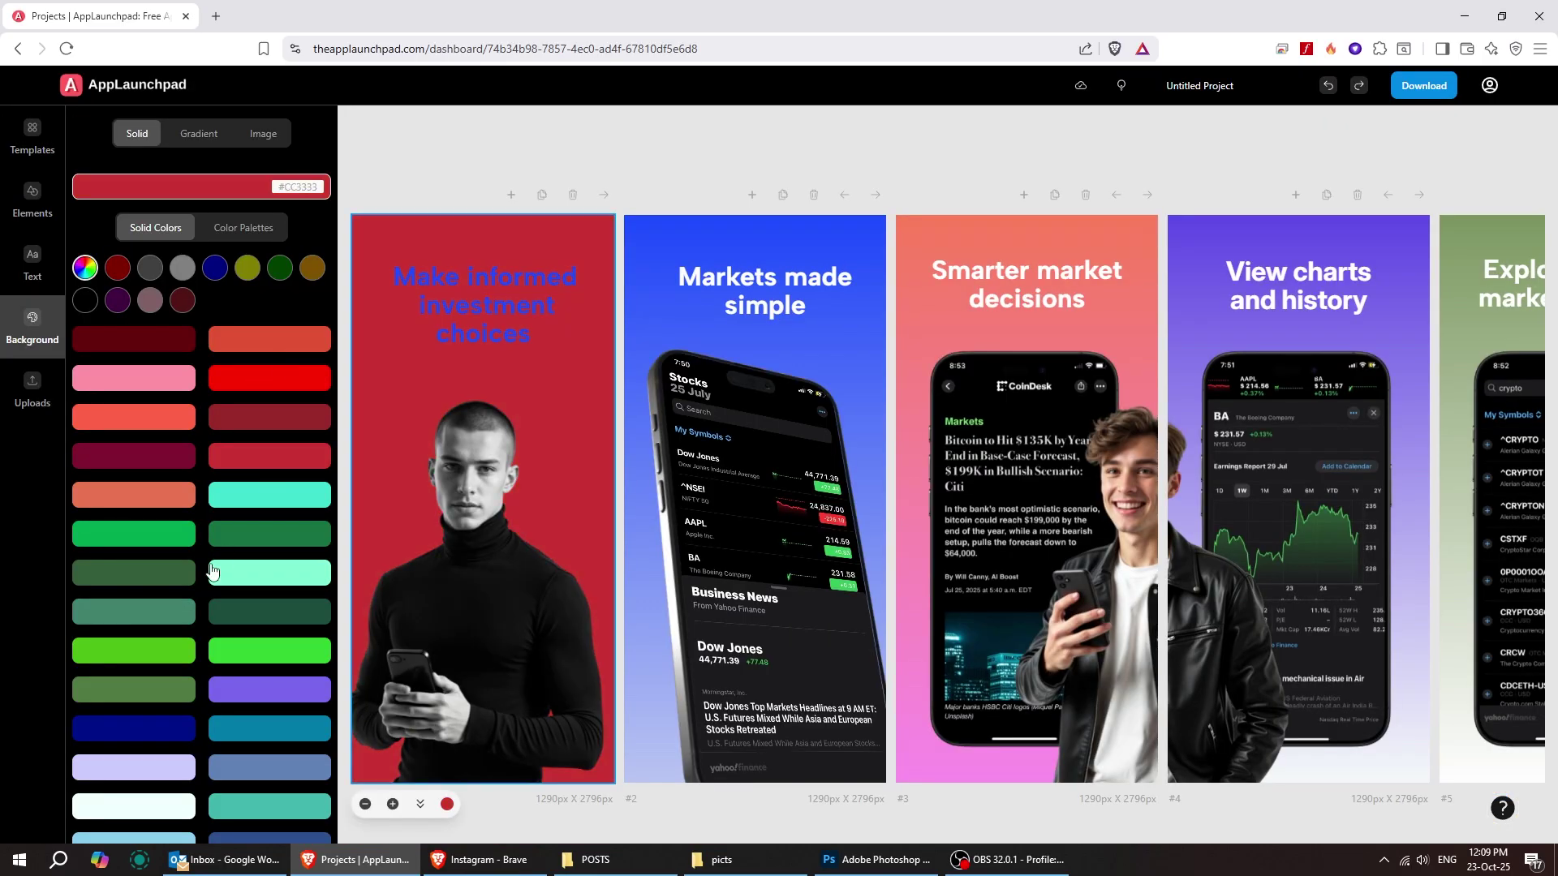
{"action": "left_click", "coordinate": [152, 730]}
{"action": "scroll", "coordinate": [154, 706], "scroll_direction": "down", "scroll_amount": 4}
{"action": "left_click", "coordinate": [179, 499]}
{"action": "scroll", "coordinate": [165, 254], "scroll_direction": "up", "scroll_amount": 4}
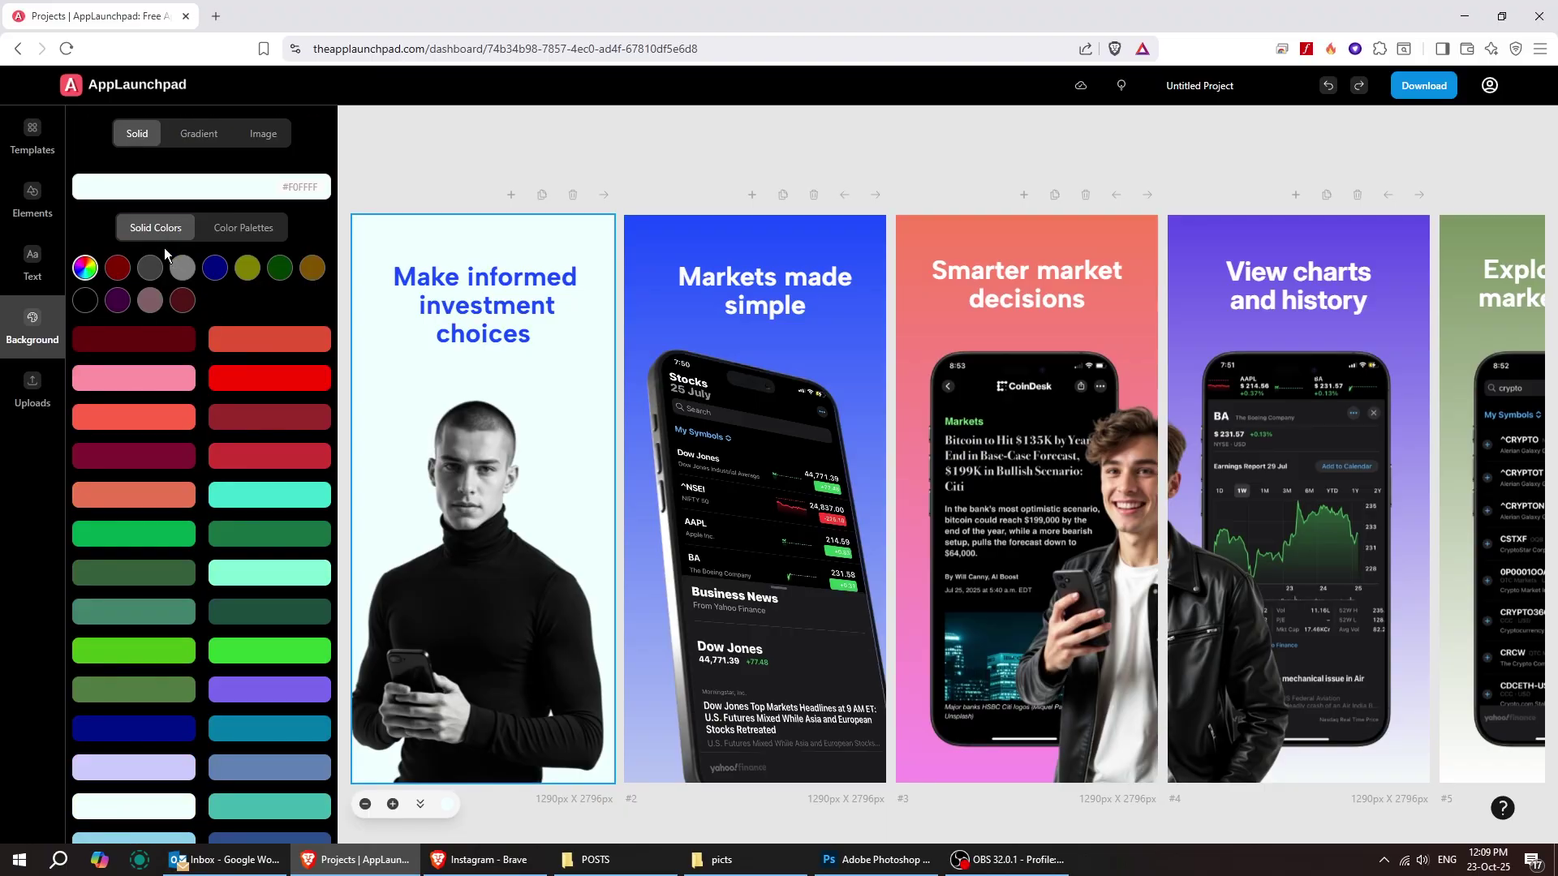
Step: Try several gradient backgrounds on the first screen, including purple-to-pink
{"action": "left_click", "coordinate": [233, 236]}
{"action": "left_click", "coordinate": [200, 137]}
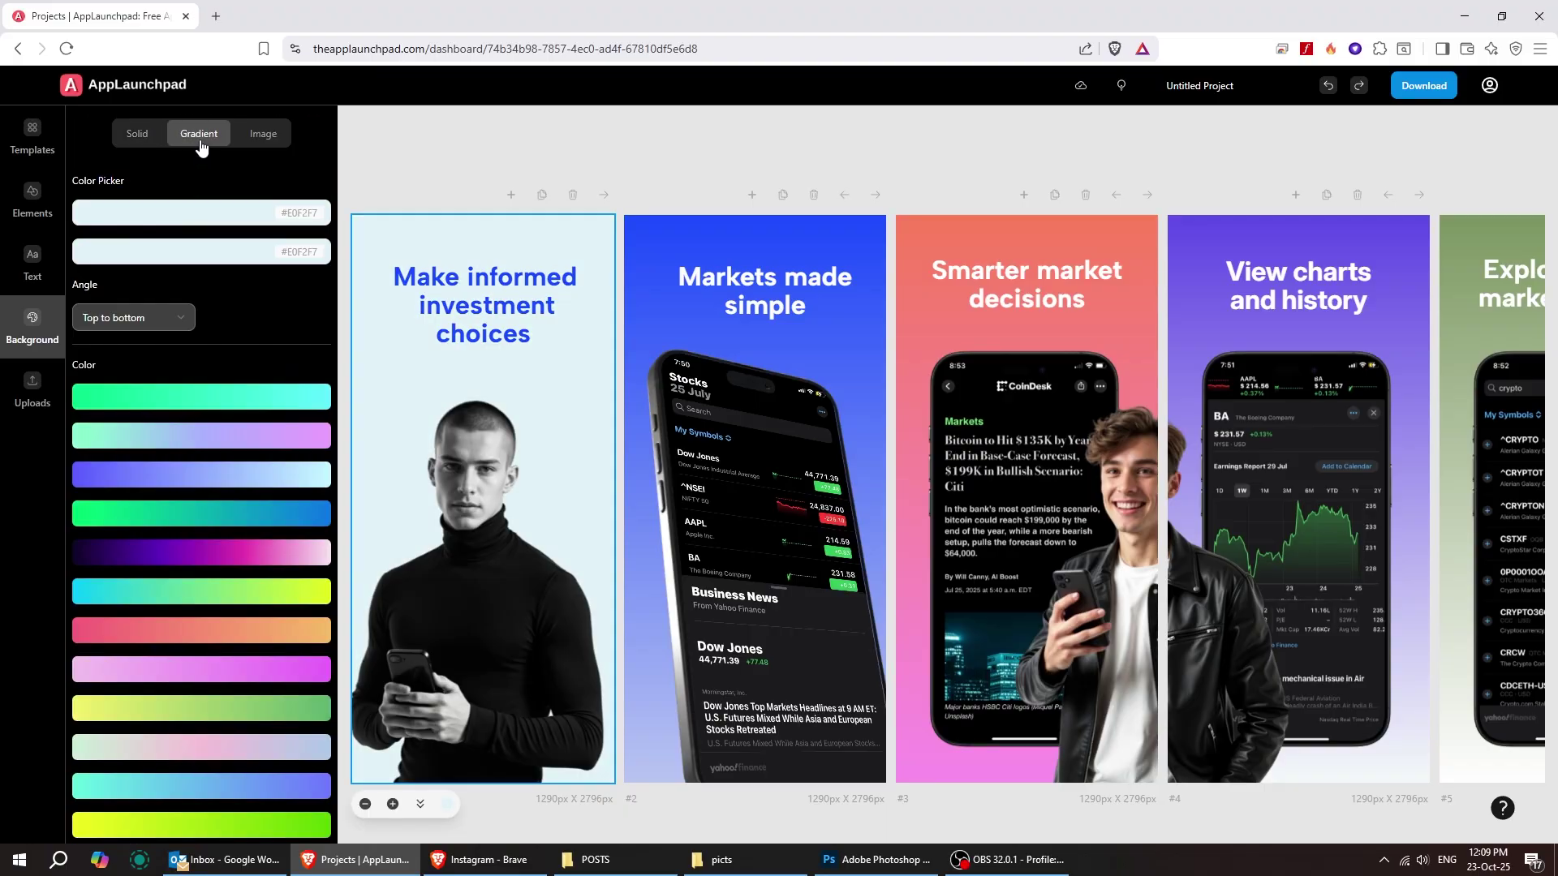
{"action": "left_click", "coordinate": [190, 396]}
{"action": "left_click", "coordinate": [192, 442]}
{"action": "left_click", "coordinate": [162, 553]}
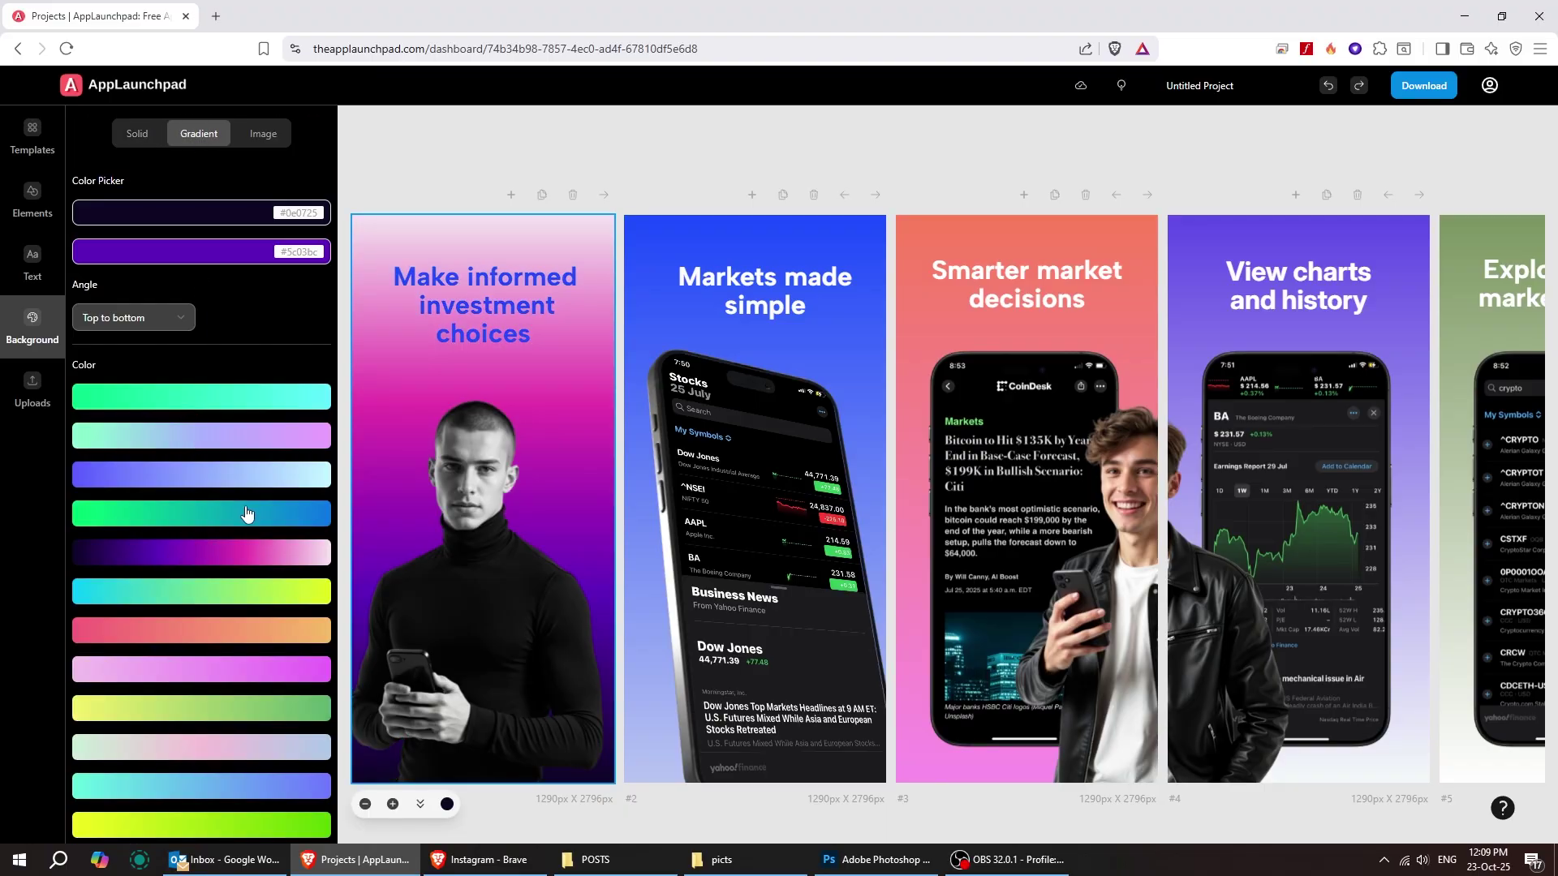
{"action": "scroll", "coordinate": [243, 520], "scroll_direction": "down", "scroll_amount": 4}
{"action": "scroll", "coordinate": [271, 630], "scroll_direction": "up", "scroll_amount": 4}
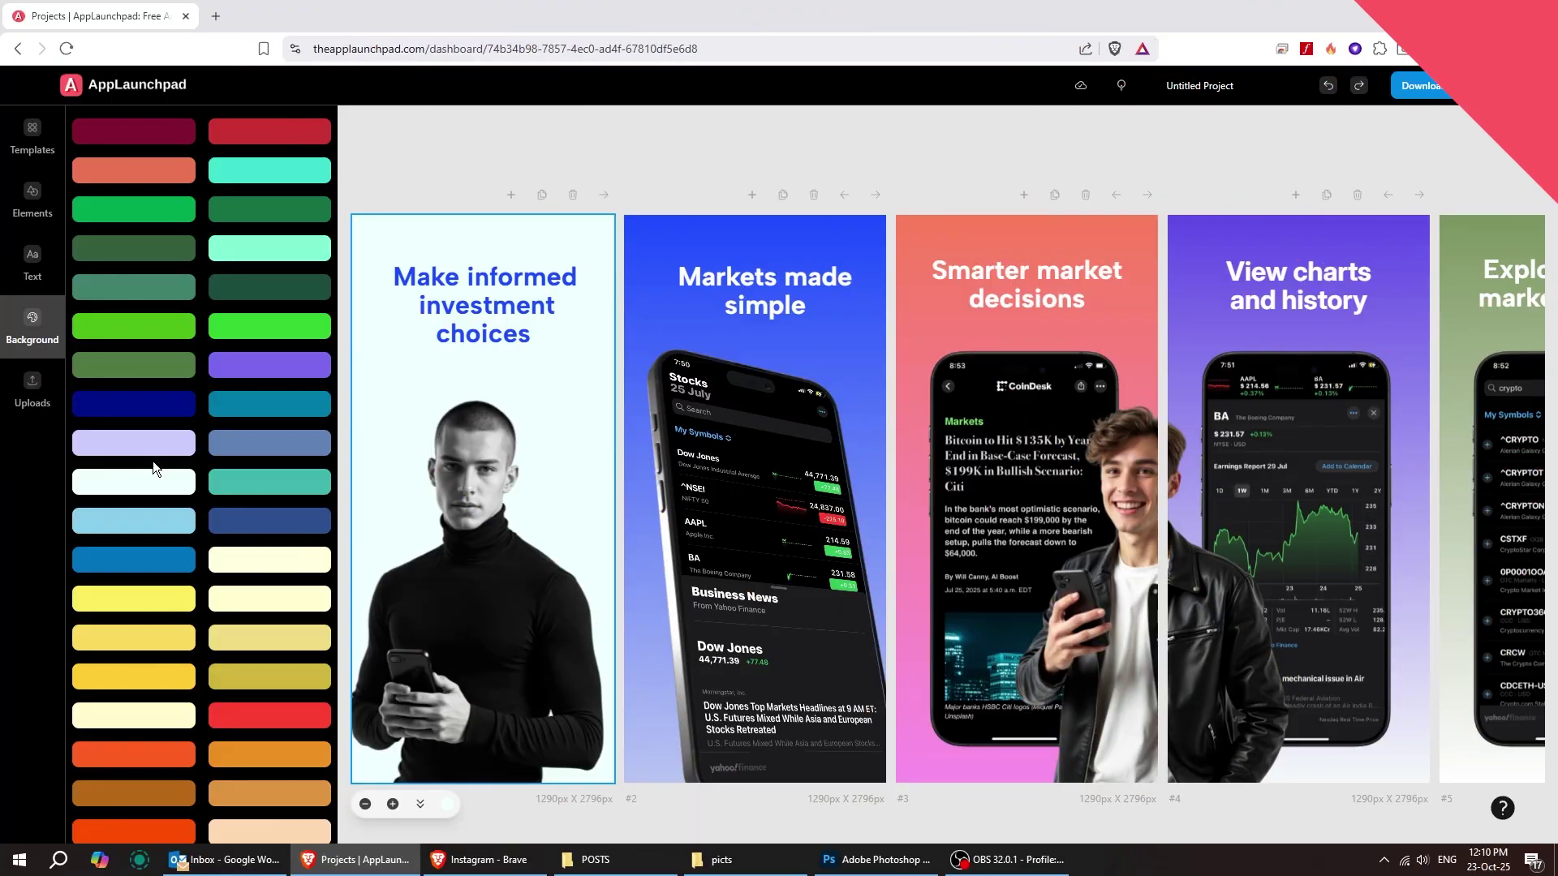
{"action": "left_click", "coordinate": [457, 462]}
Step: Centre the man photo horizontally and set the first screen's headline in Abril Fatface
{"action": "left_click_drag", "start_coordinate": [472, 485], "coordinate": [475, 484]}
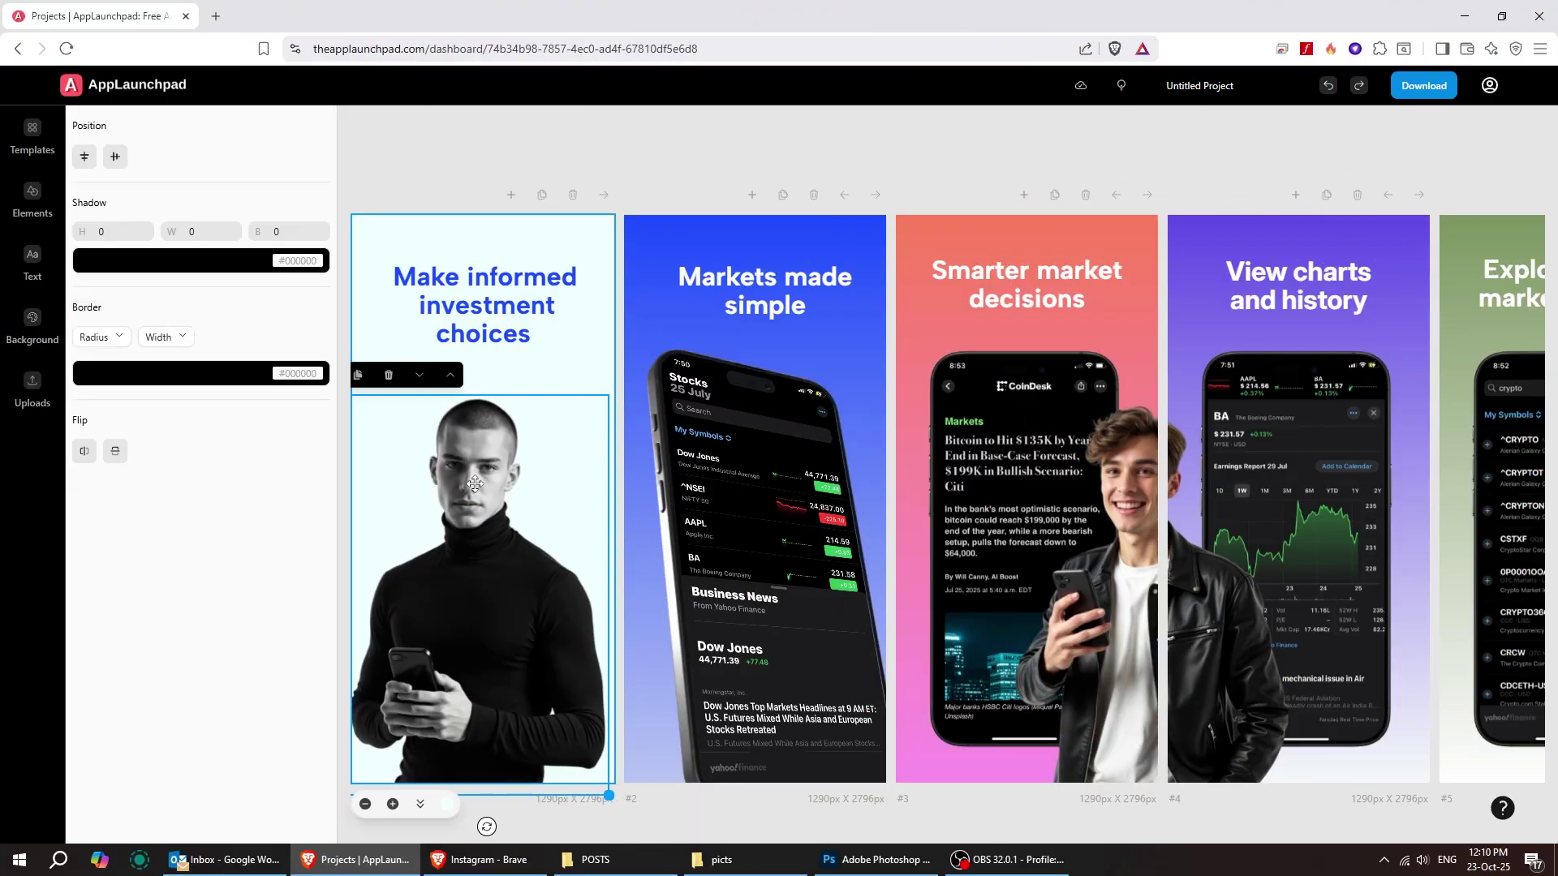
{"action": "left_click", "coordinate": [85, 167]}
{"action": "left_click", "coordinate": [484, 345]}
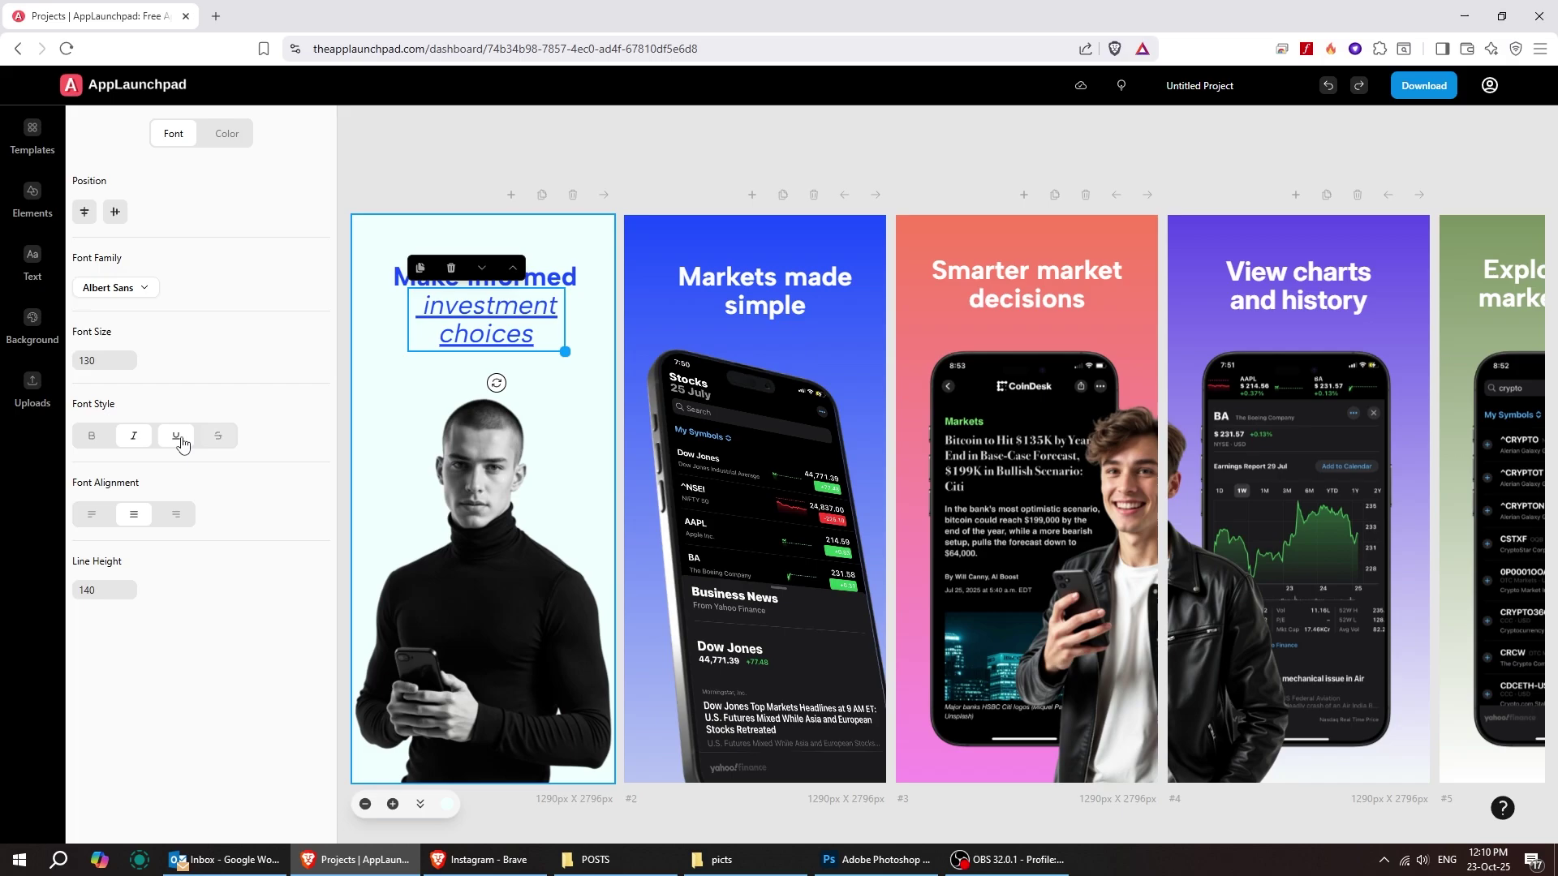
{"action": "left_click", "coordinate": [467, 290]}
{"action": "left_click", "coordinate": [145, 288]}
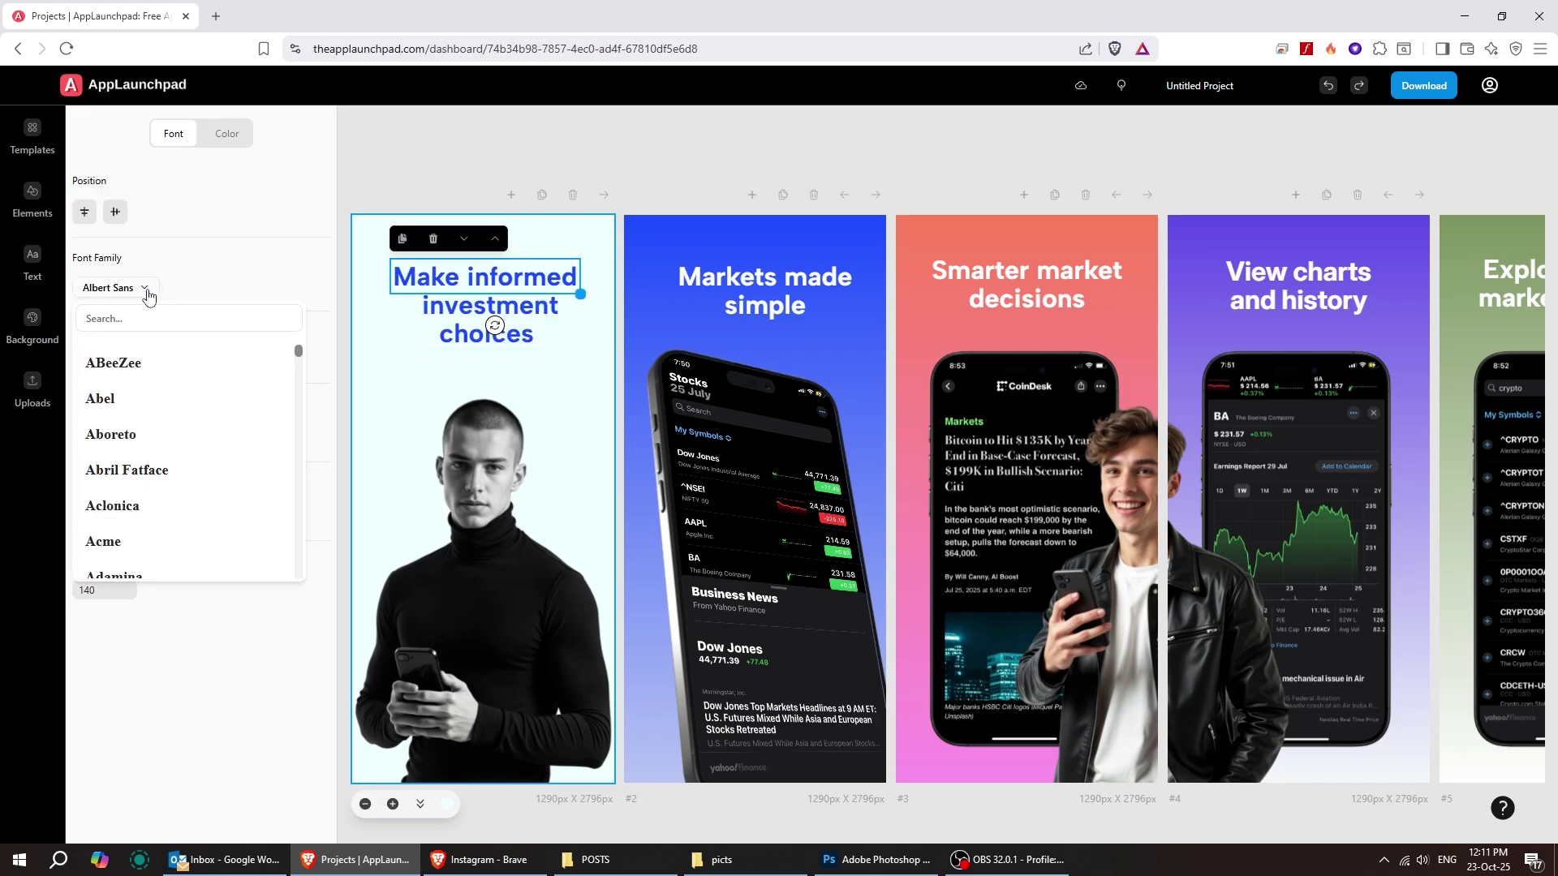
{"action": "left_click", "coordinate": [144, 470]}
{"action": "left_click", "coordinate": [534, 327]}
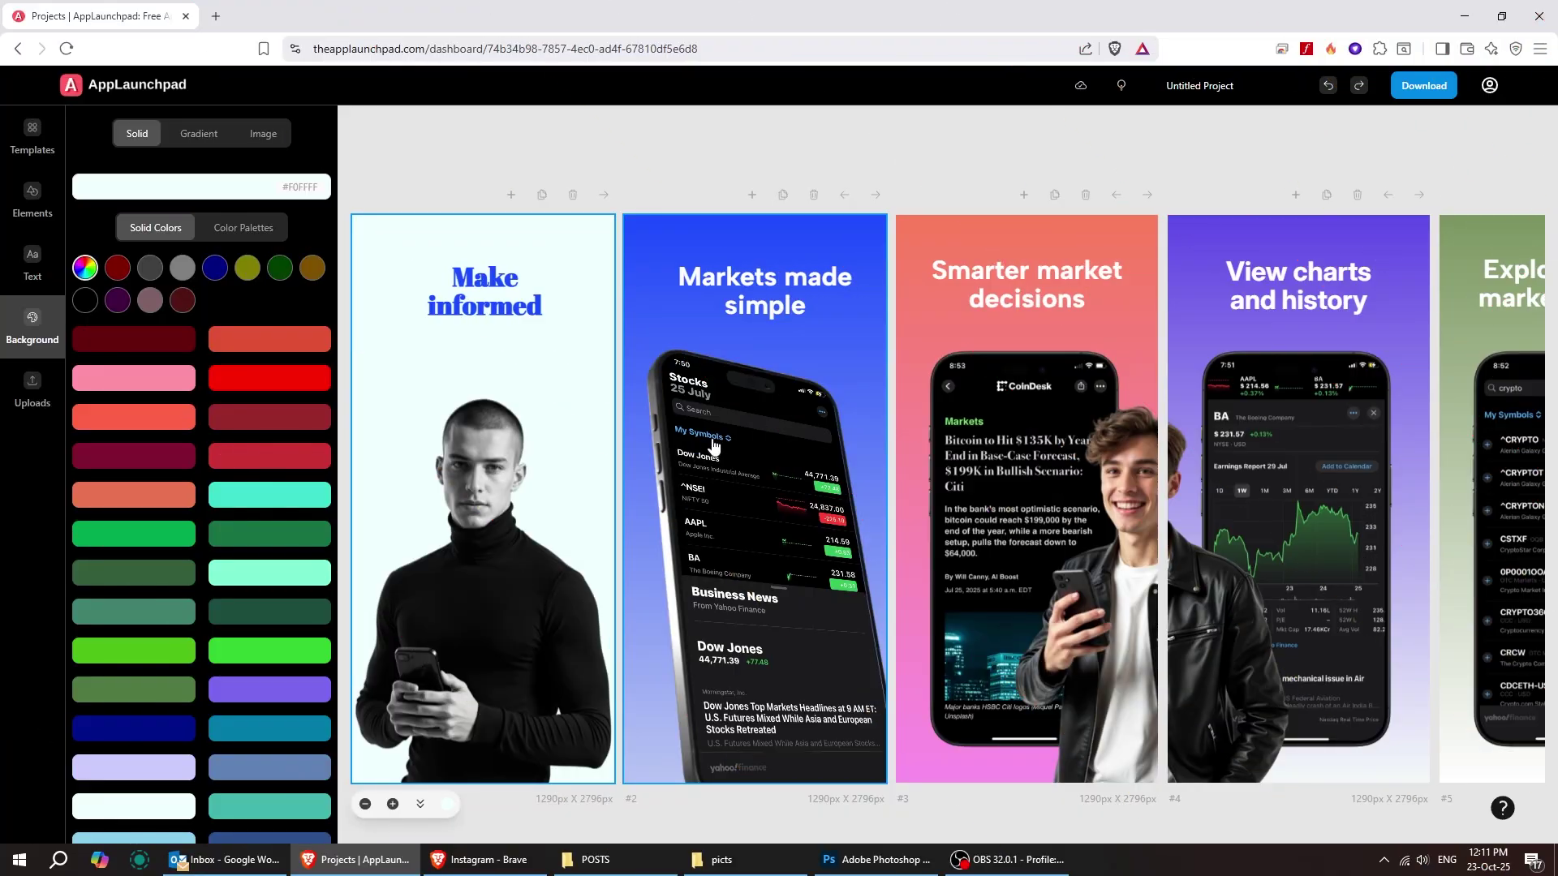
{"action": "left_click", "coordinate": [714, 439]}
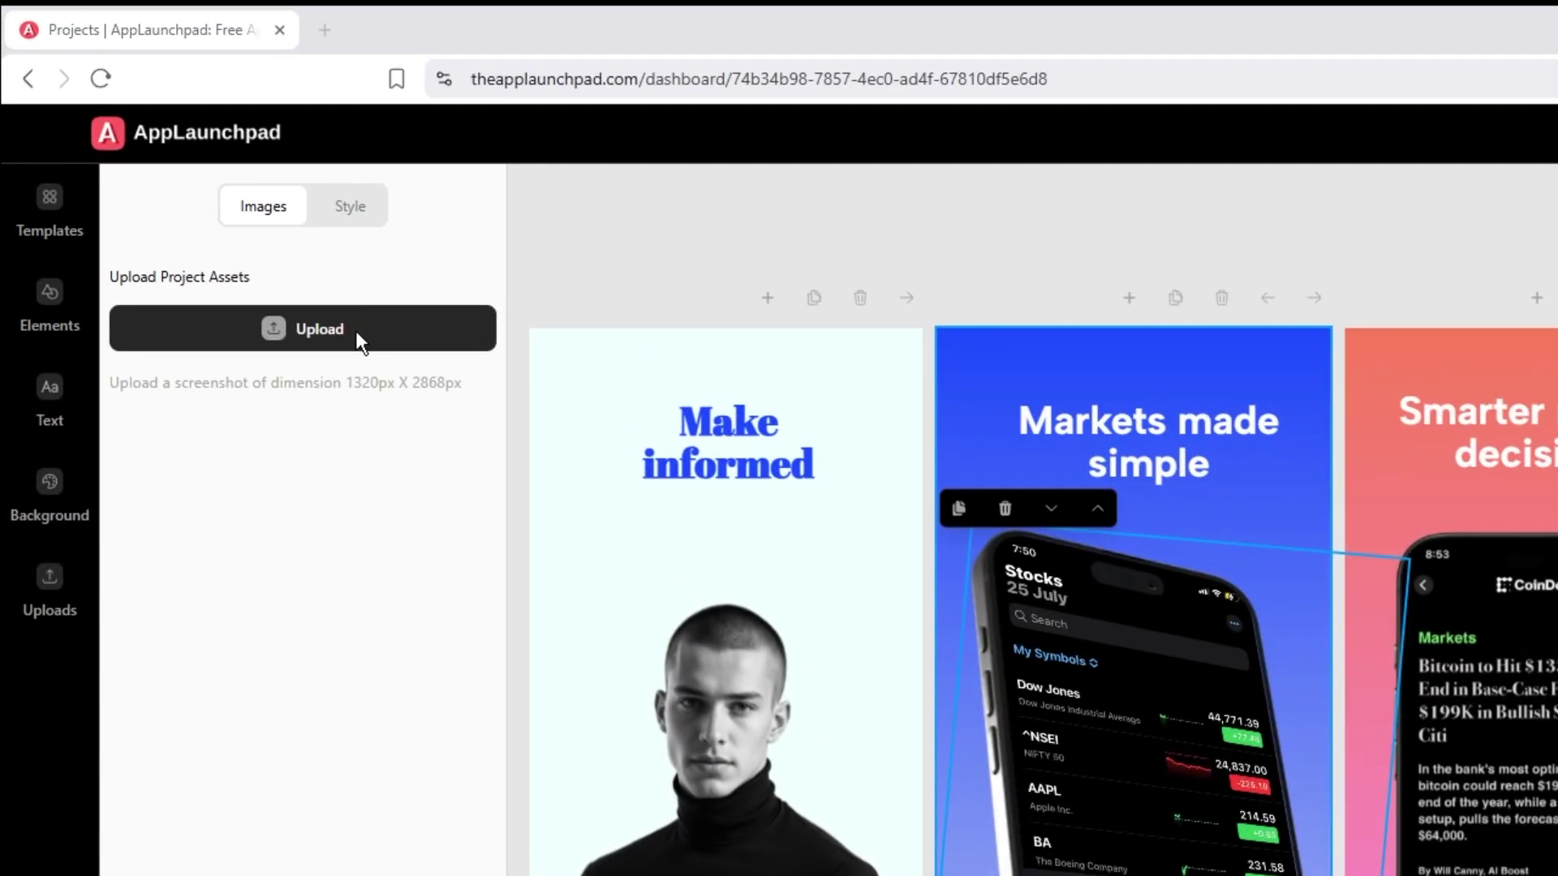
Step: Upload the Login, Overview and Workout screenshots and put the running-man one in slide 2's phone
{"action": "left_click", "coordinate": [236, 216]}
{"action": "left_click_drag", "start_coordinate": [486, 235], "coordinate": [221, 137]}
{"action": "left_click", "coordinate": [931, 605]}
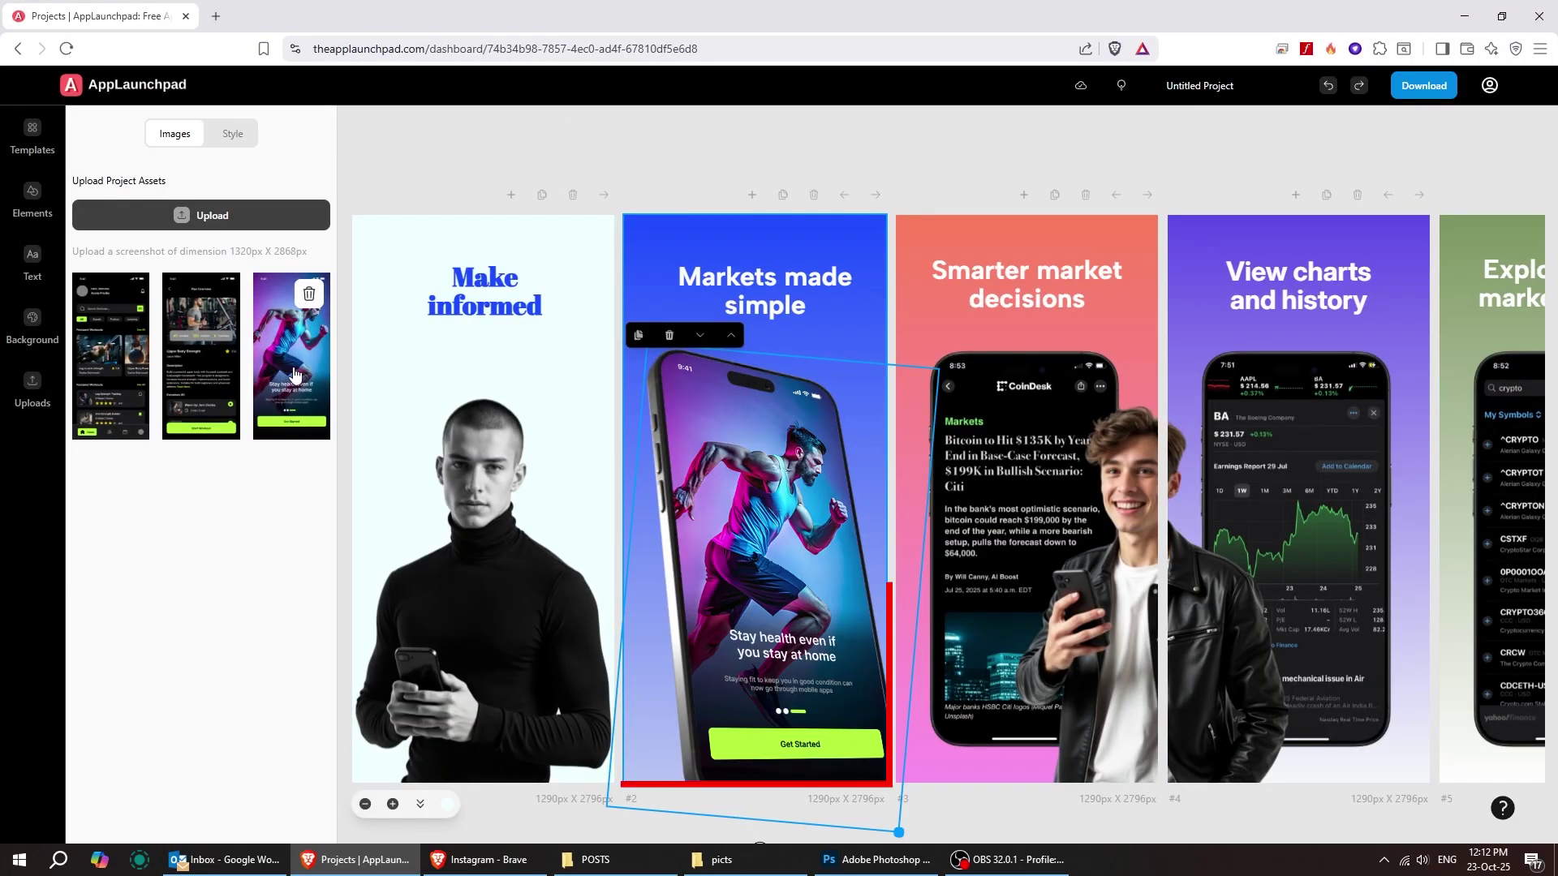
{"action": "left_click_drag", "start_coordinate": [294, 374], "coordinate": [797, 563]}
Step: Centre slide 2's phone, set its Rotation X to 0, and move it lower
{"action": "left_click_drag", "start_coordinate": [789, 499], "coordinate": [772, 496]}
{"action": "left_click", "coordinate": [233, 135]}
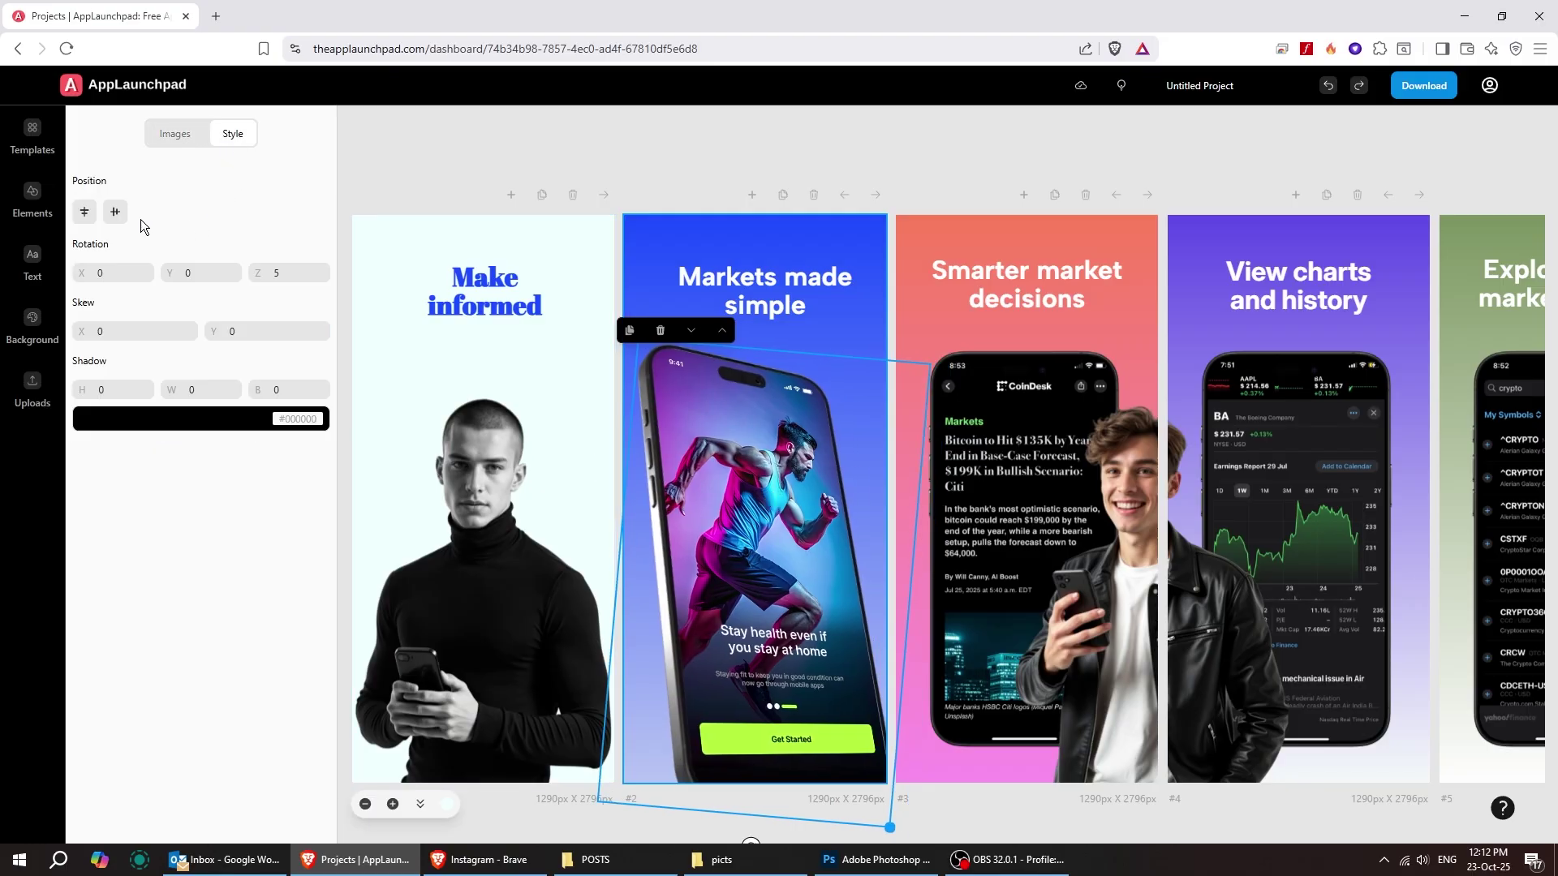
{"action": "left_click", "coordinate": [115, 213]}
{"action": "left_click", "coordinate": [78, 214]}
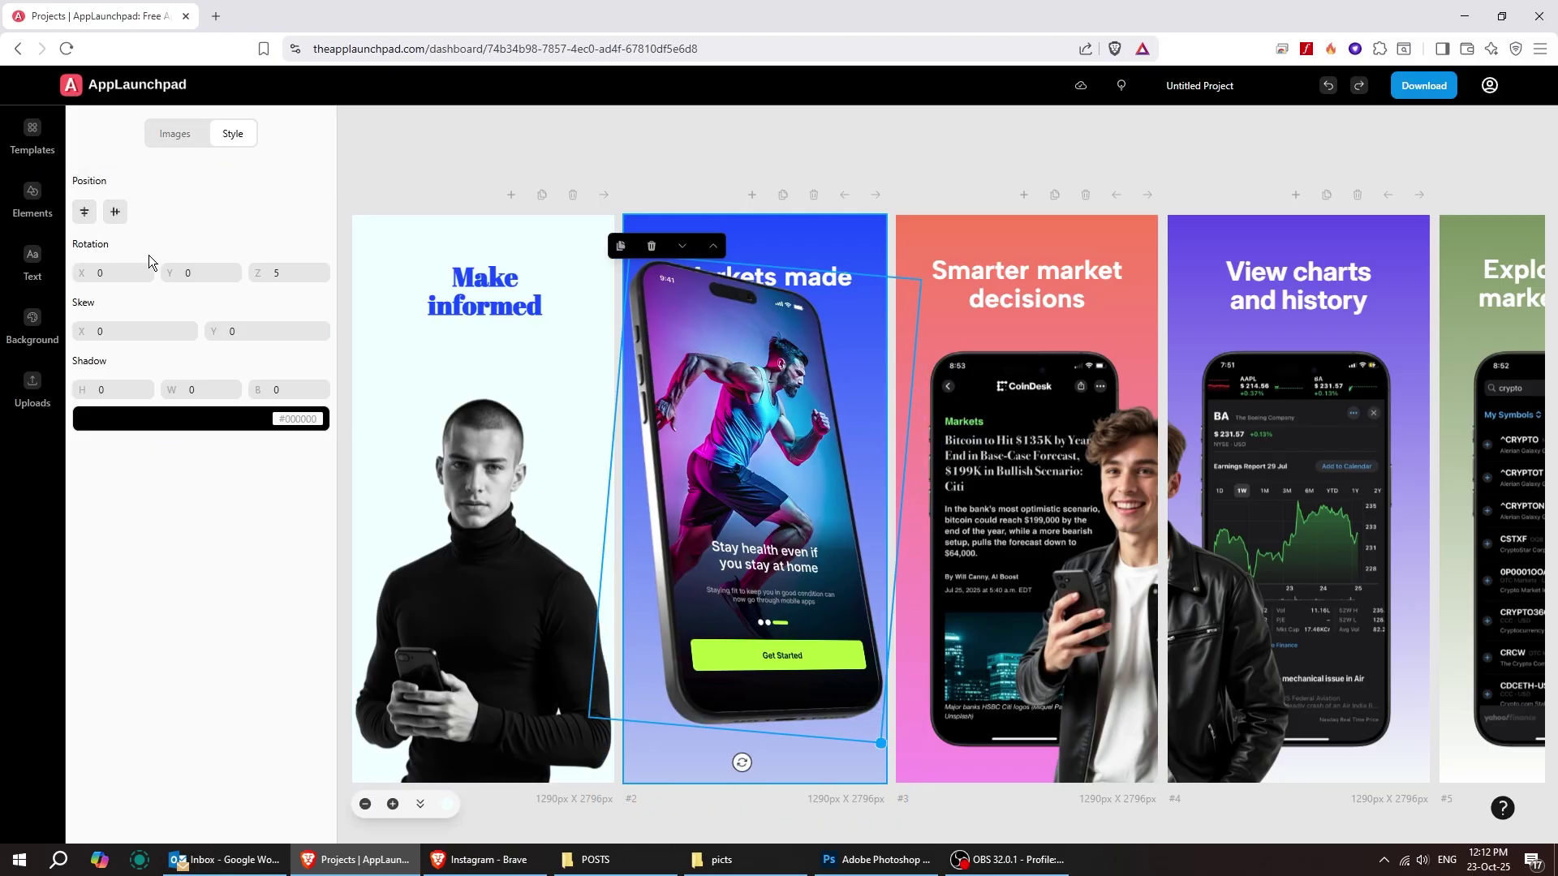
{"action": "left_click", "coordinate": [141, 274]}
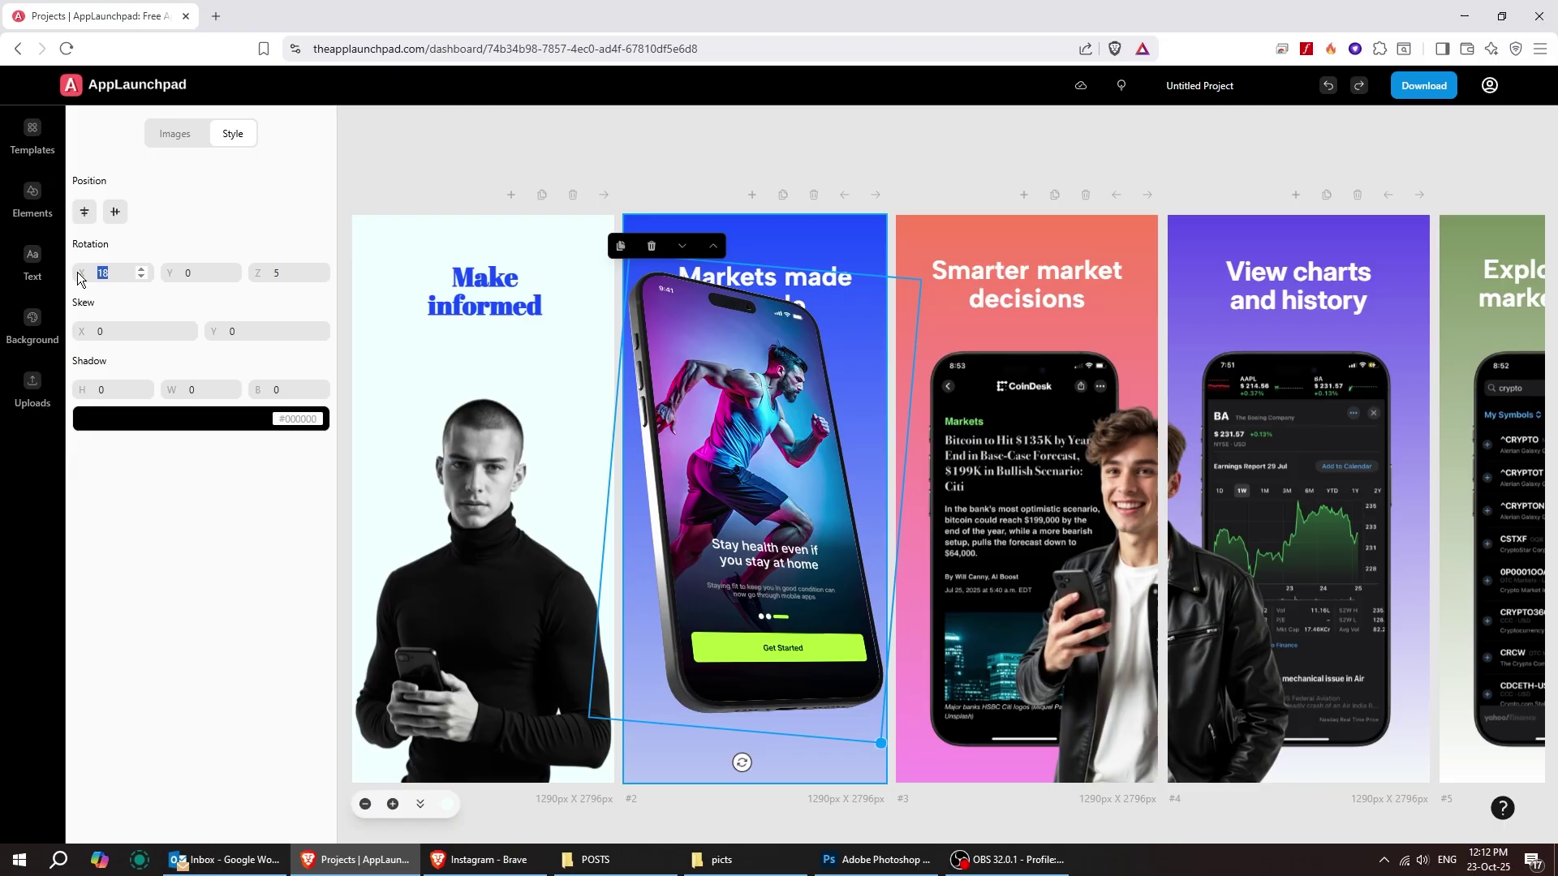
{"action": "type", "text": "0"}
{"action": "left_click_drag", "start_coordinate": [787, 476], "coordinate": [780, 514]}
Step: Swap the first two slides so Make informed sits in second place
{"action": "left_click", "coordinate": [920, 331]}
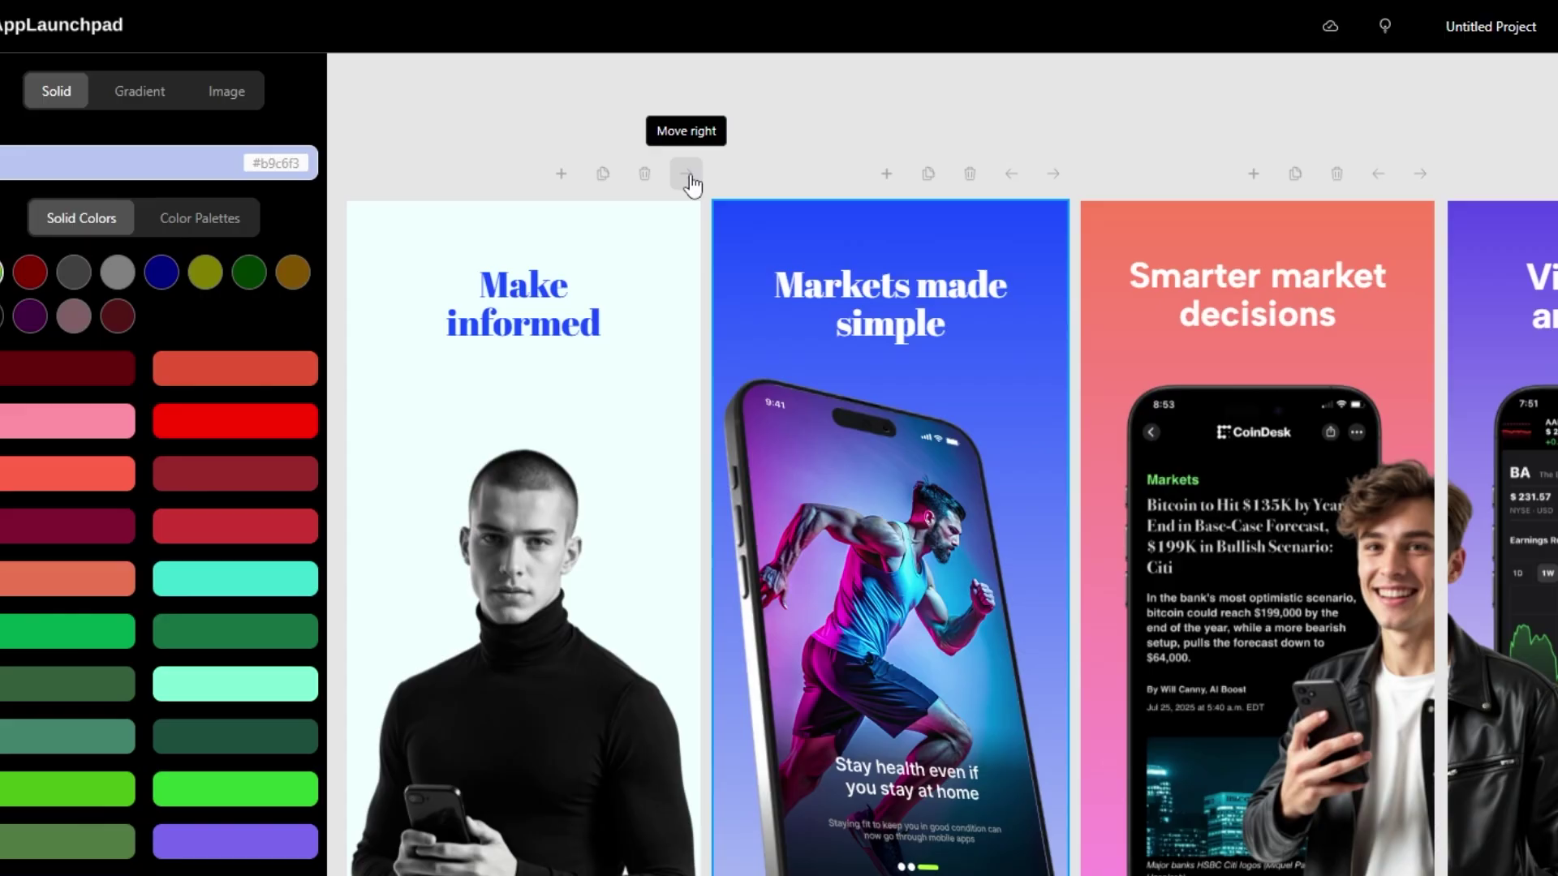
{"action": "left_click", "coordinate": [687, 174]}
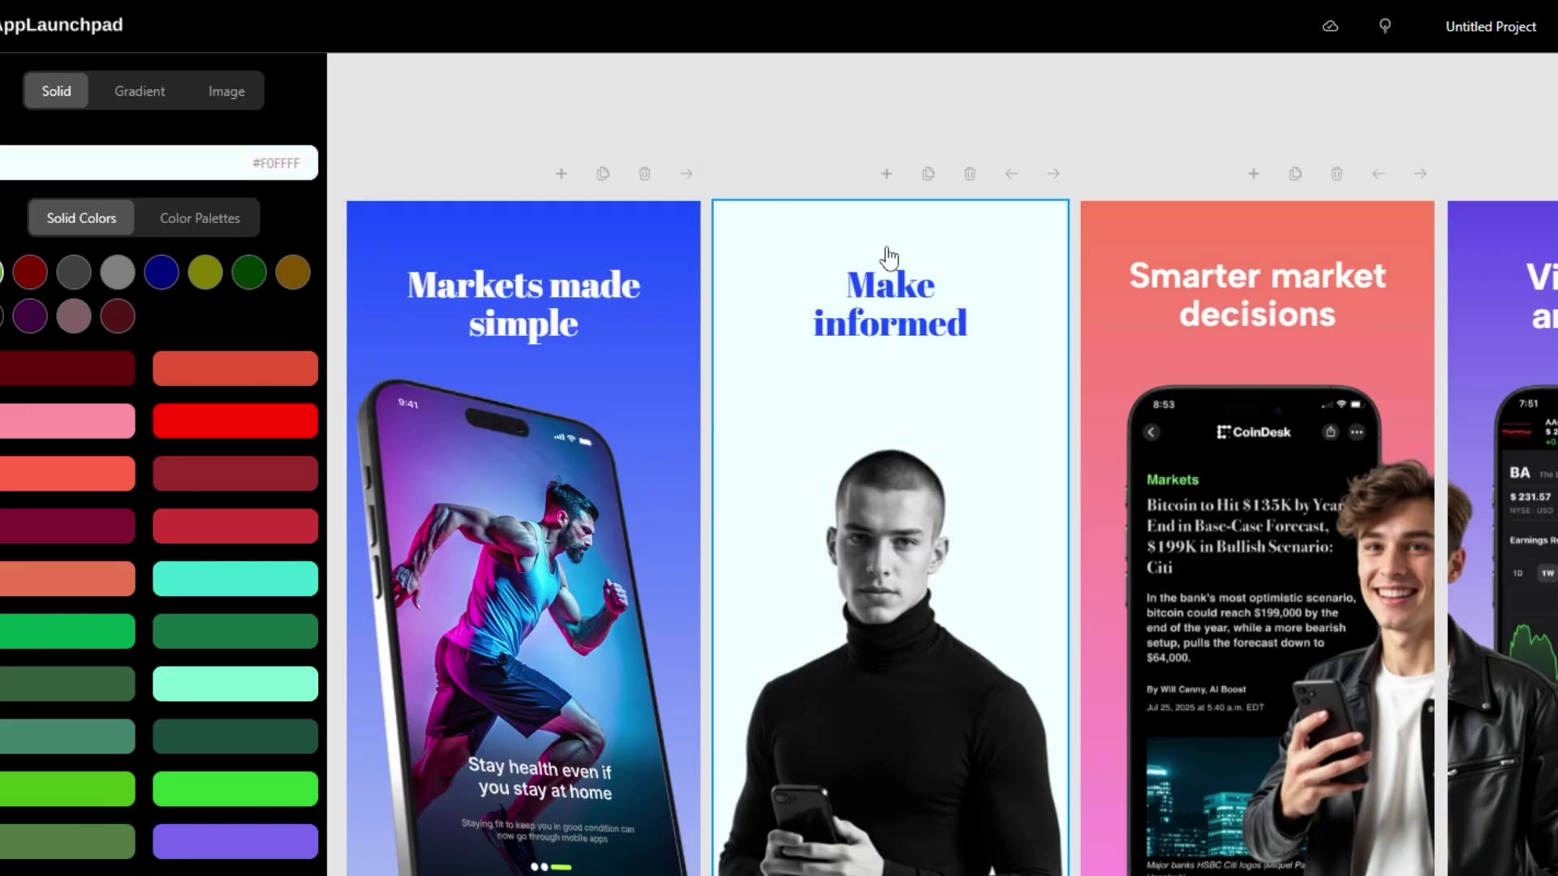
{"action": "left_click", "coordinate": [1011, 173]}
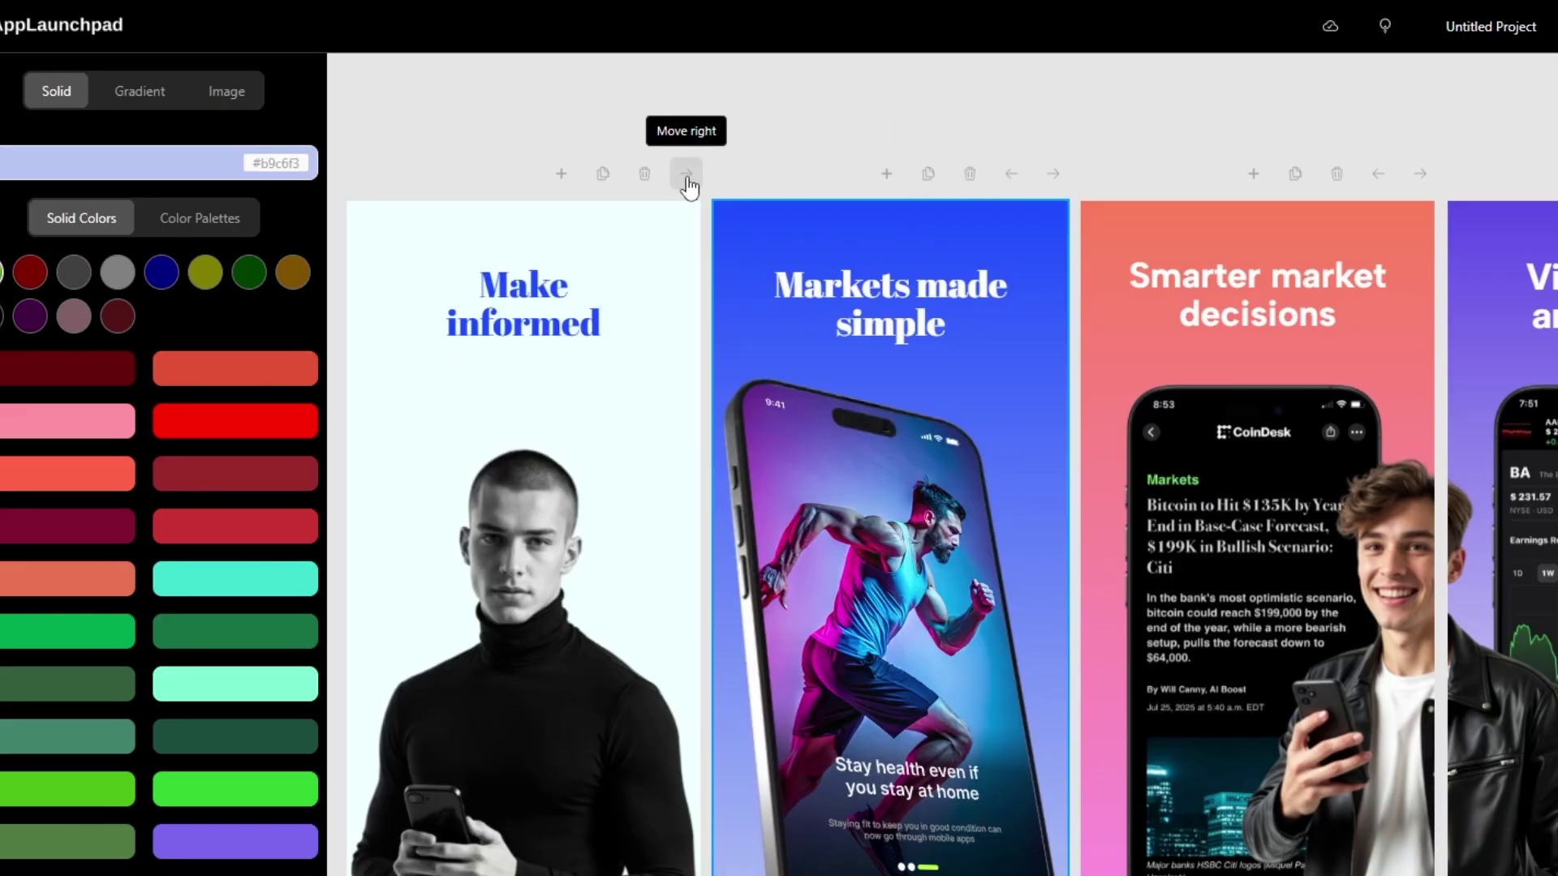
{"action": "left_click", "coordinate": [687, 174]}
Step: Duplicate a slide and add a blank one, then delete both extras
{"action": "left_click", "coordinate": [602, 174]}
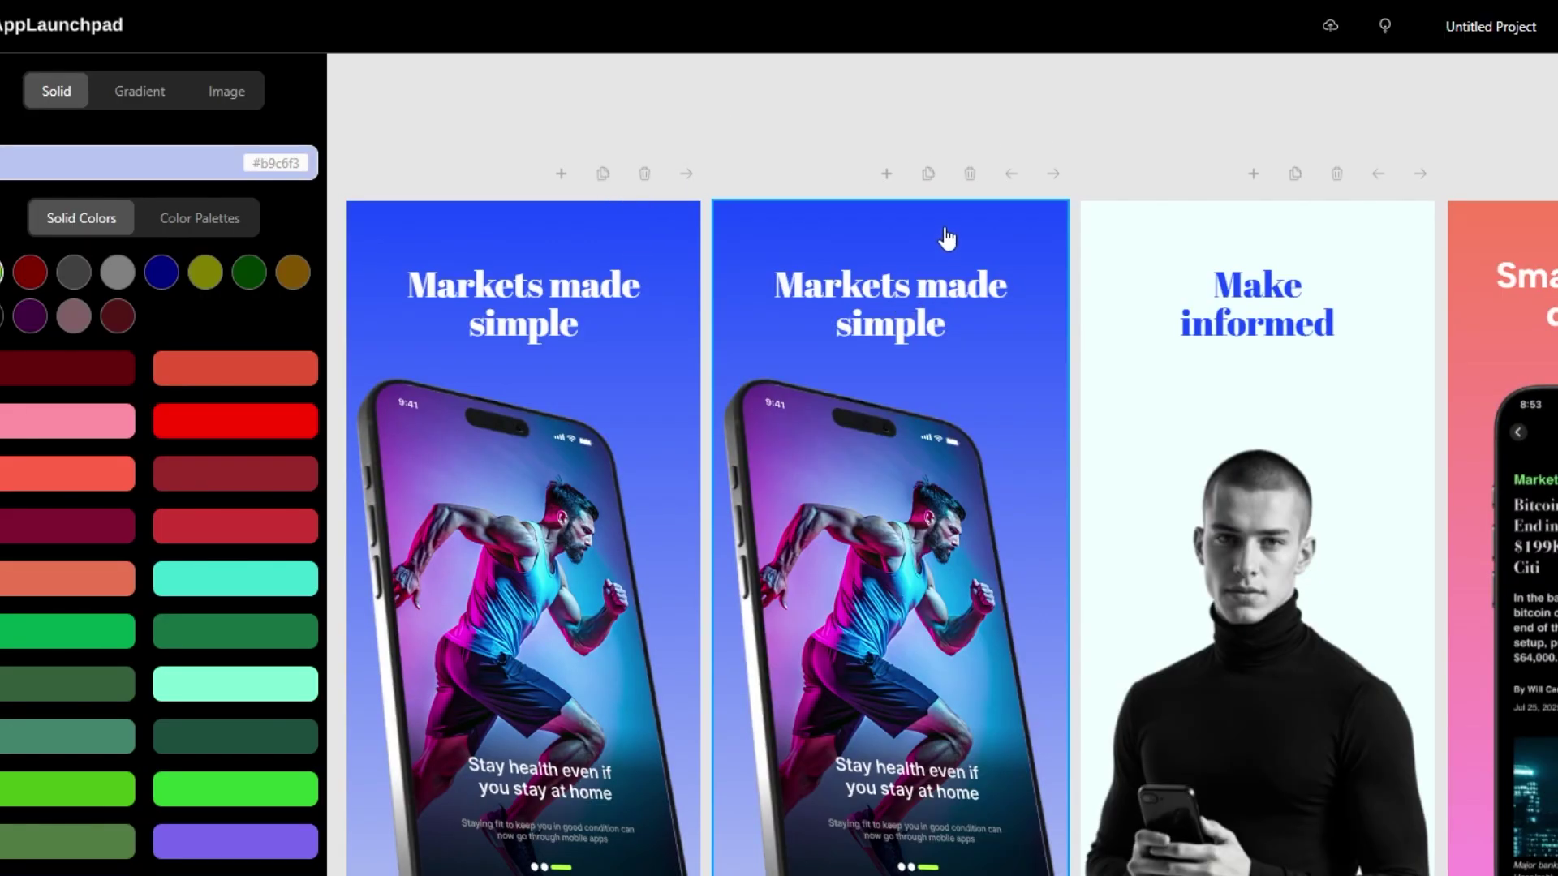
{"action": "left_click", "coordinate": [970, 174]}
{"action": "left_click", "coordinate": [780, 602]}
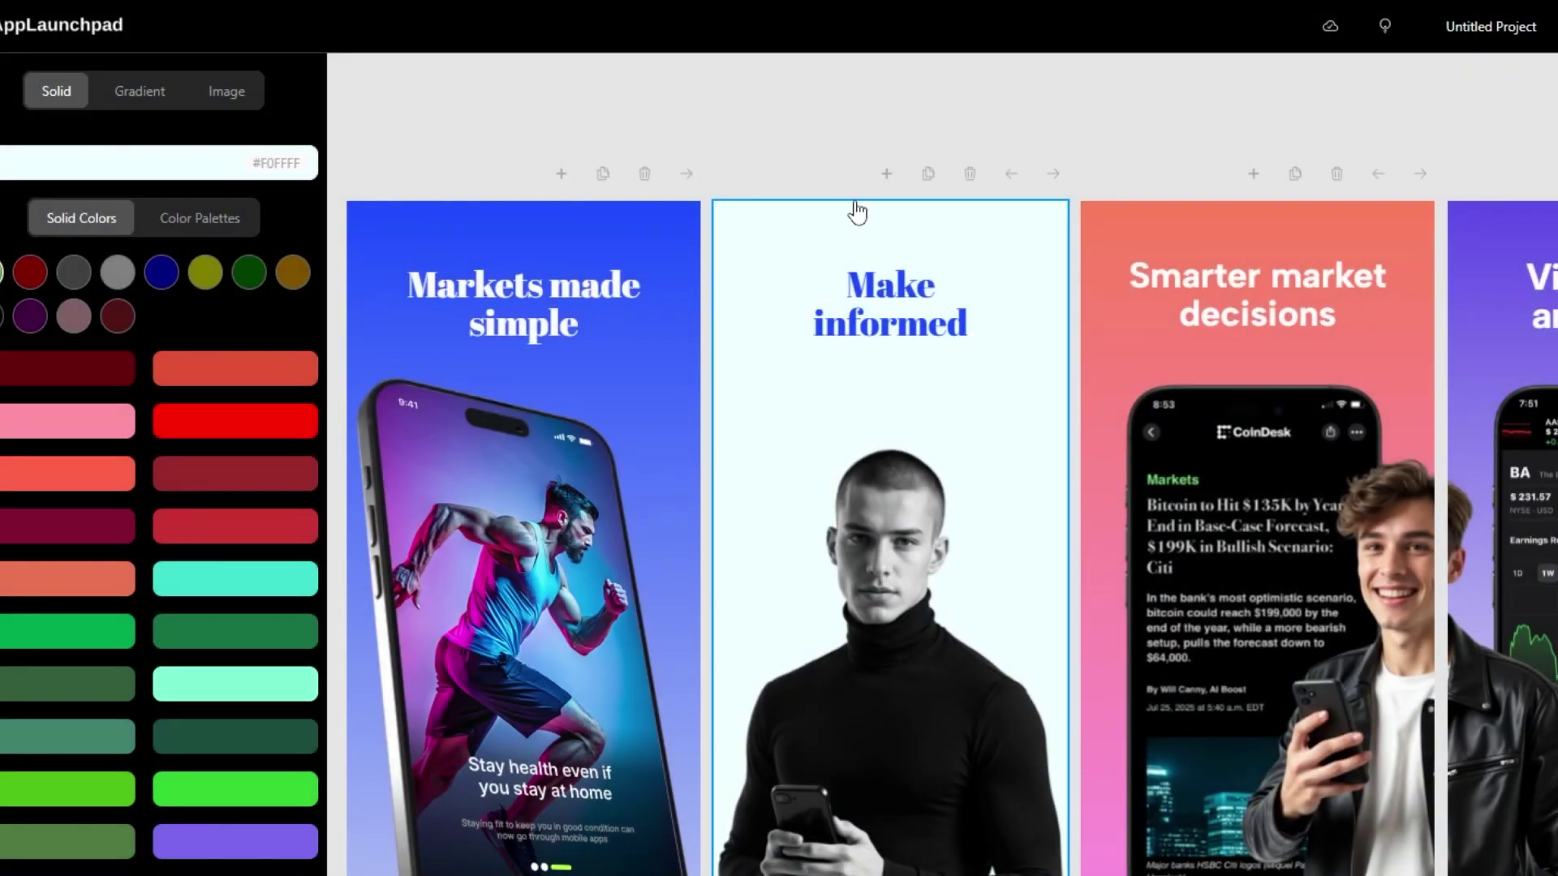
{"action": "left_click", "coordinate": [885, 176]}
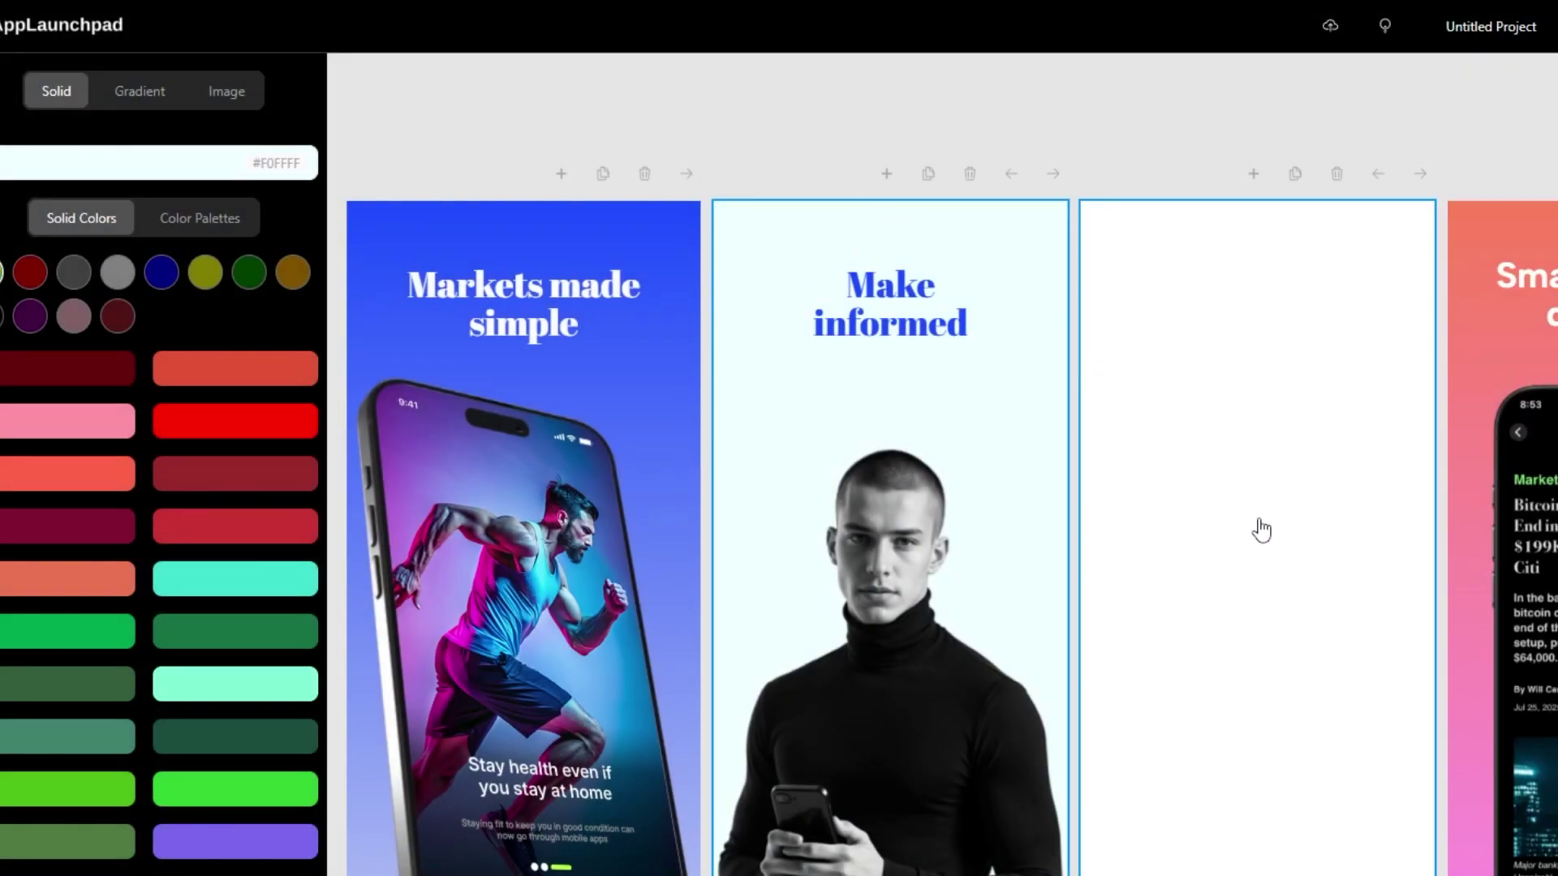
{"action": "left_click", "coordinate": [1336, 174]}
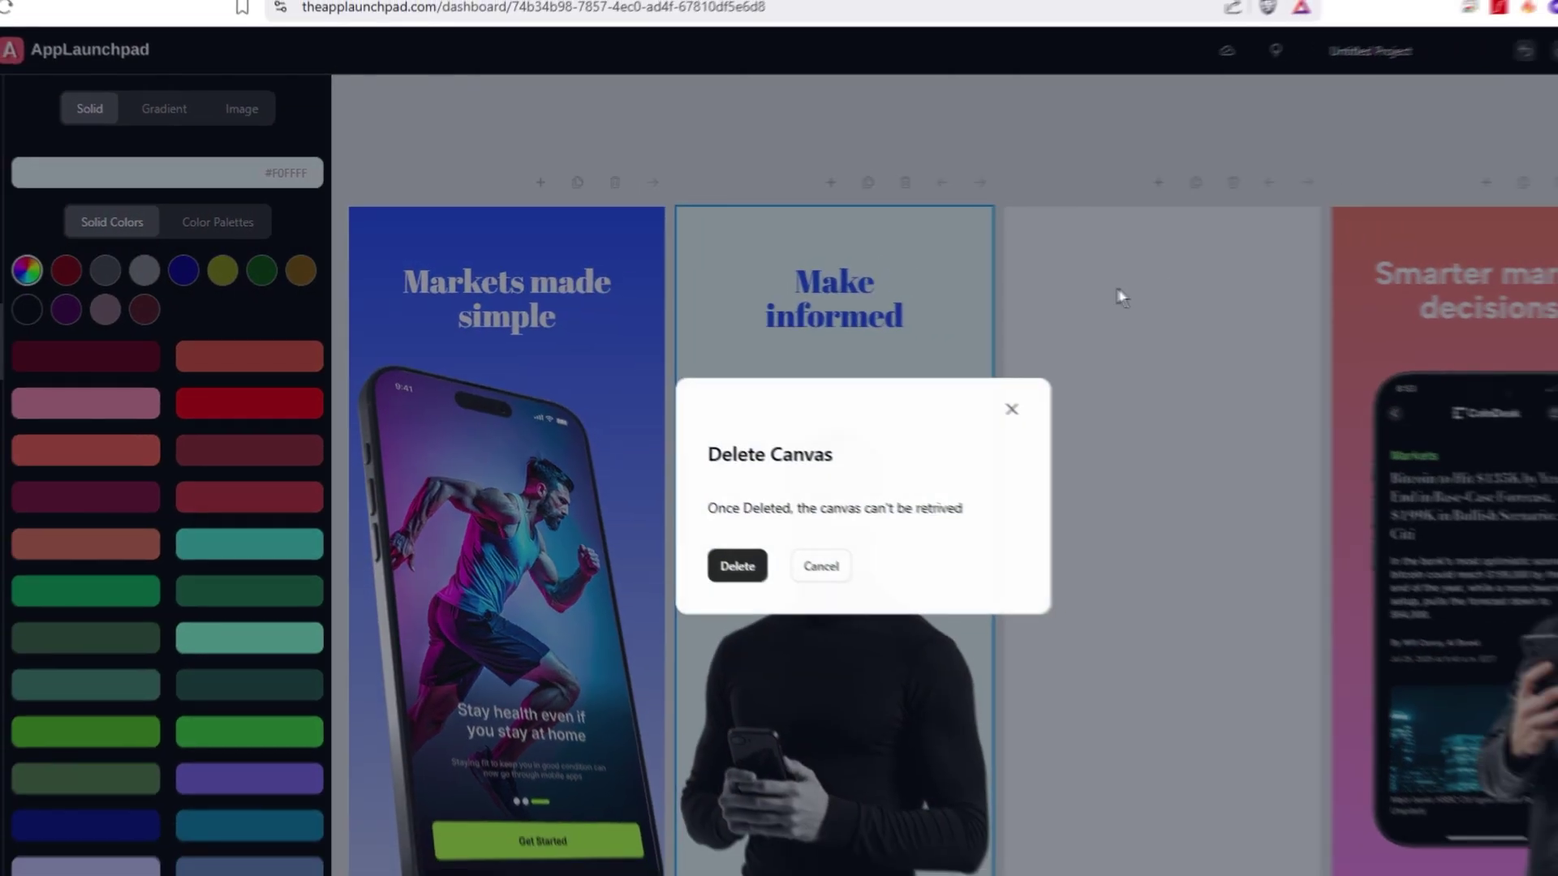
{"action": "left_click", "coordinate": [675, 514]}
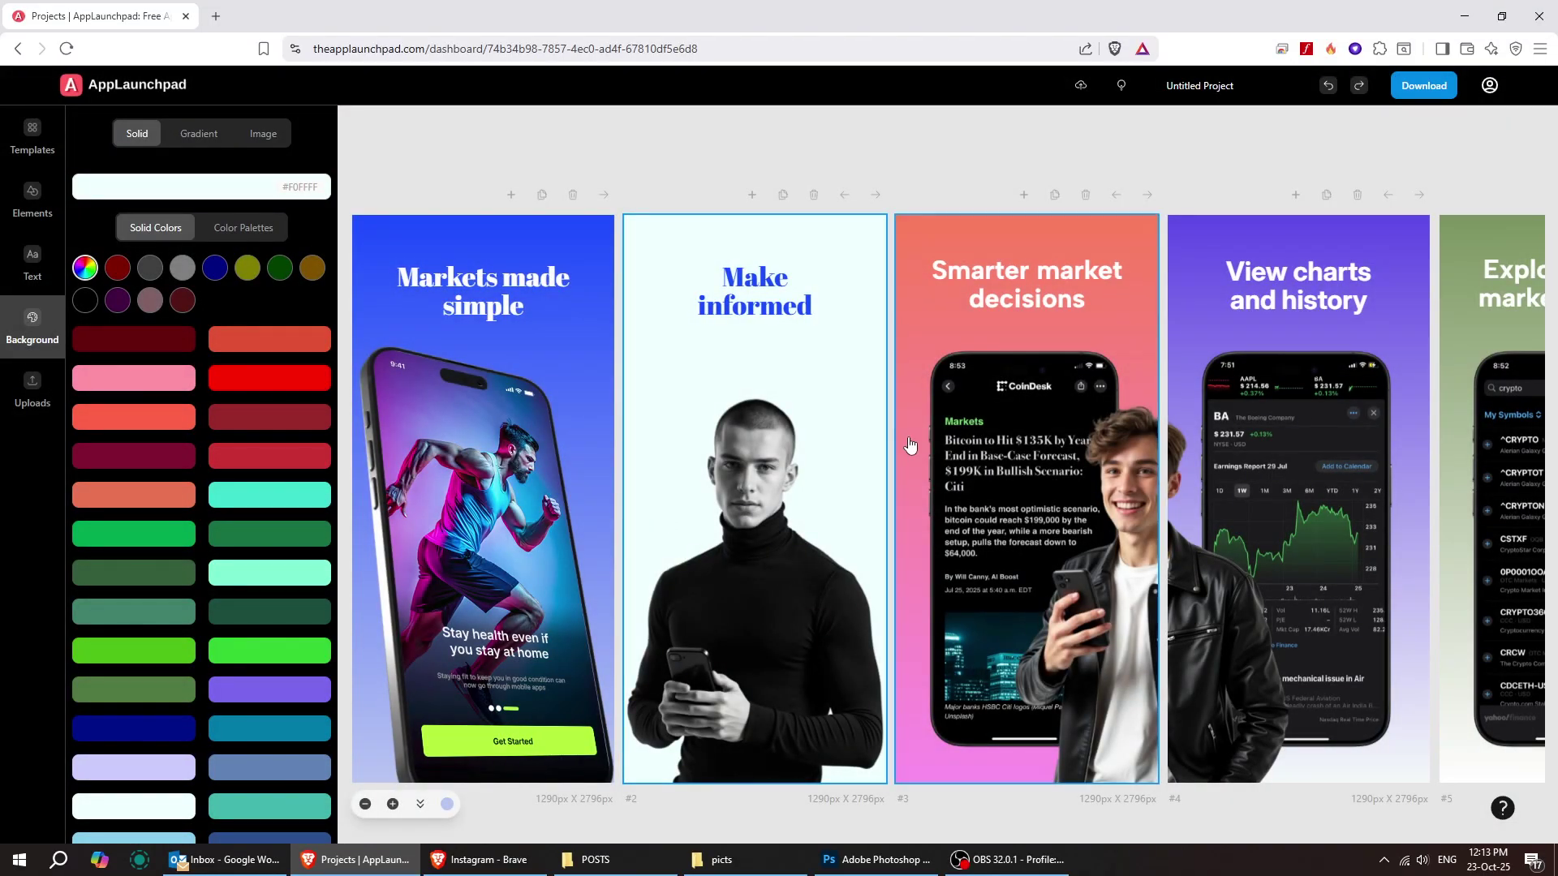
Step: Put the Plan Overview screenshot on slide 3 and set its title in Abril Fatface
{"action": "left_click", "coordinate": [980, 347]}
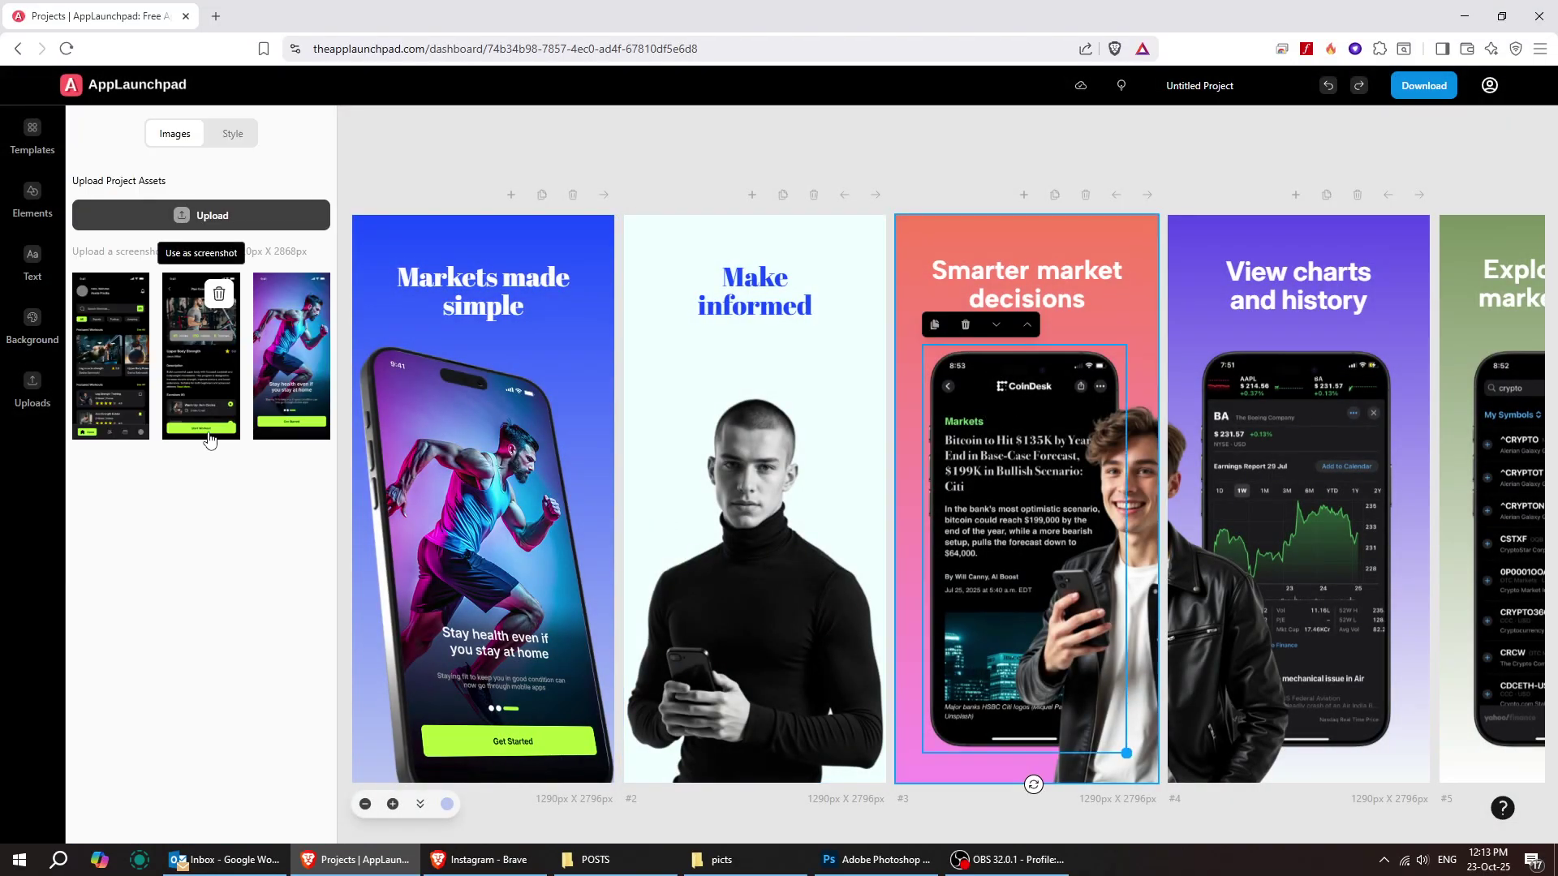
{"action": "left_click", "coordinate": [205, 353]}
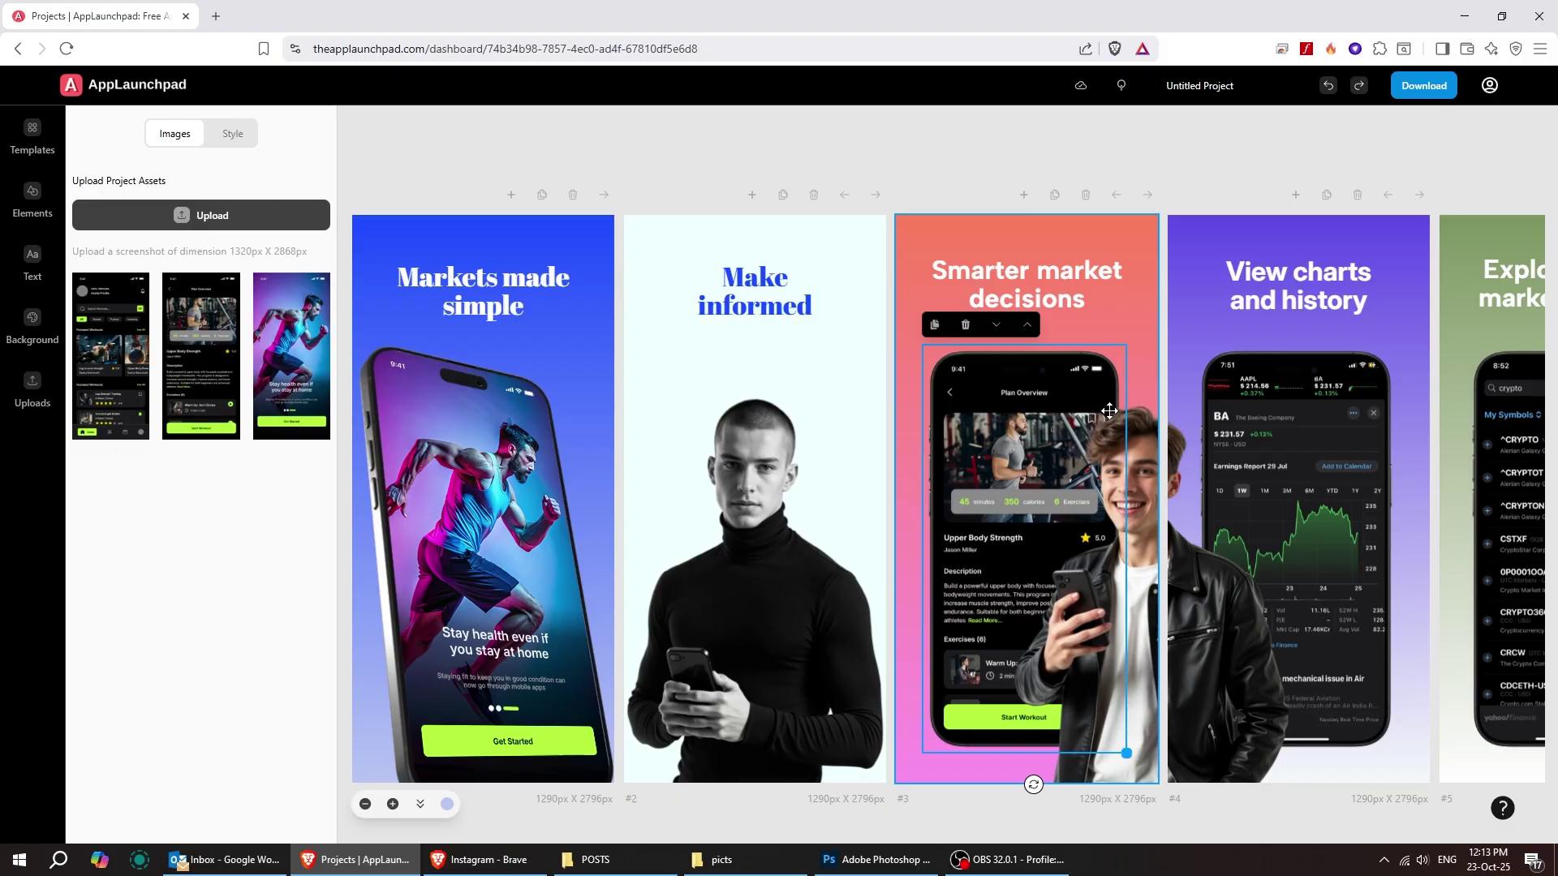
{"action": "left_click", "coordinate": [1051, 298]}
{"action": "left_click", "coordinate": [118, 287]}
{"action": "left_click", "coordinate": [109, 466]}
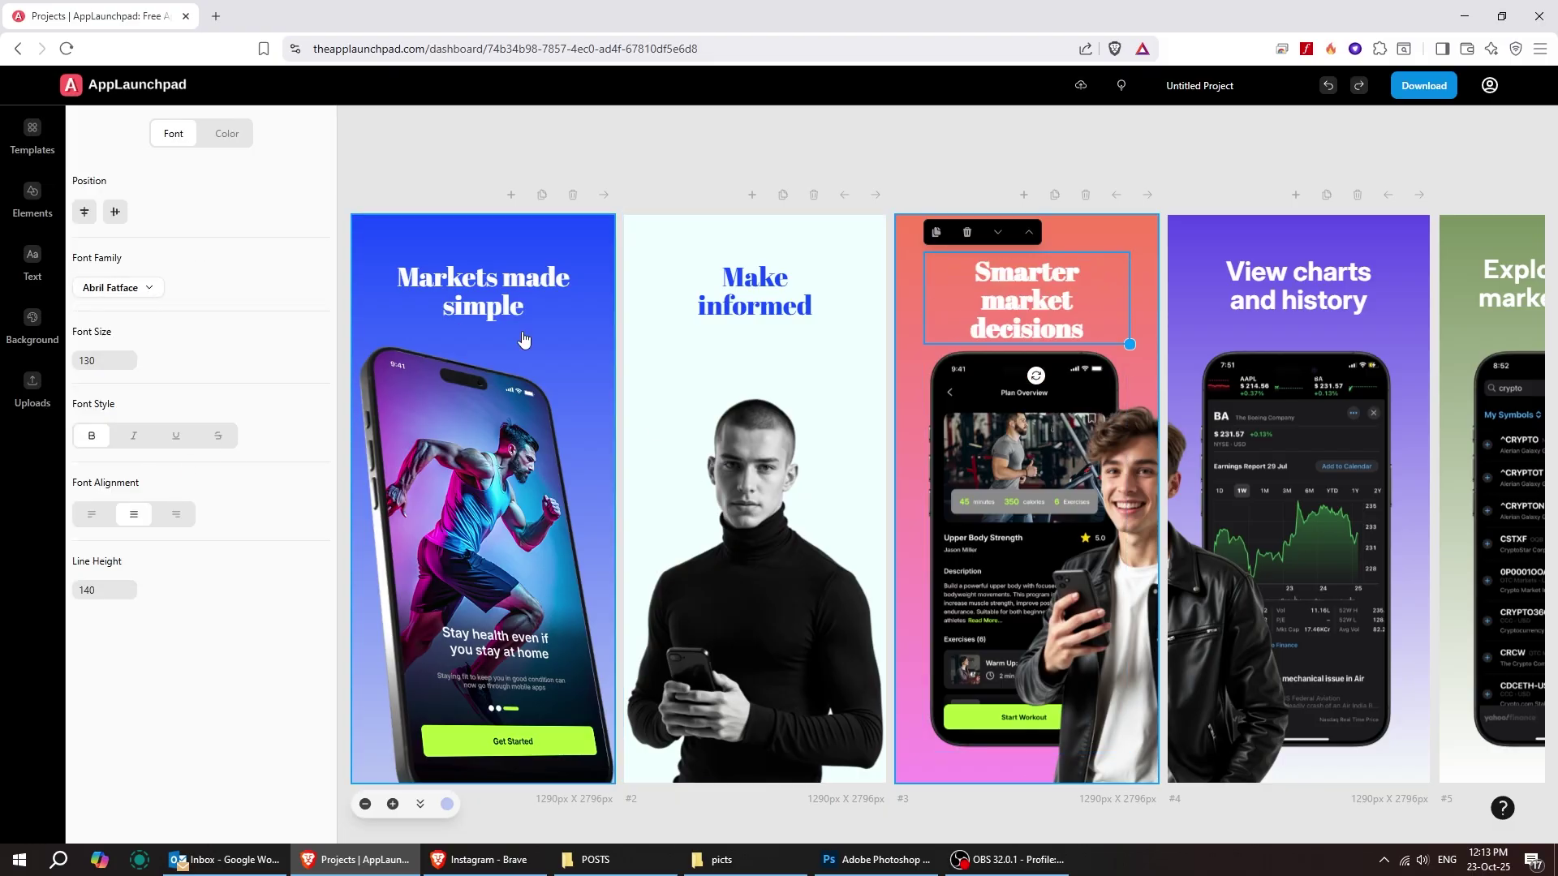
Step: Replace slide 4's phone screenshot with the workout home screen
{"action": "left_click", "coordinate": [1280, 445]}
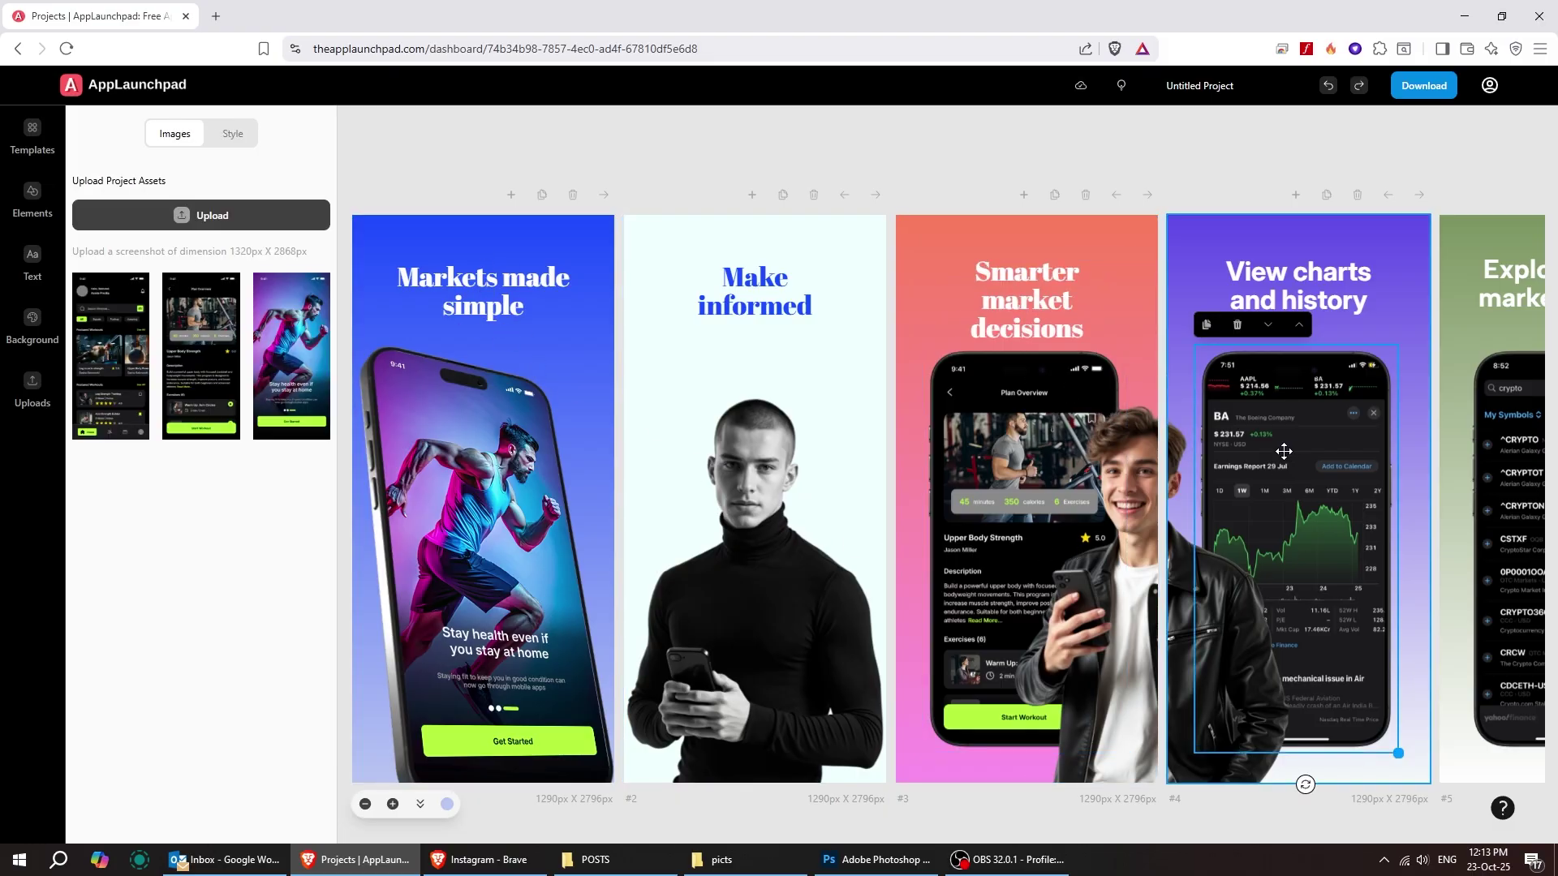
{"action": "left_click", "coordinate": [121, 316]}
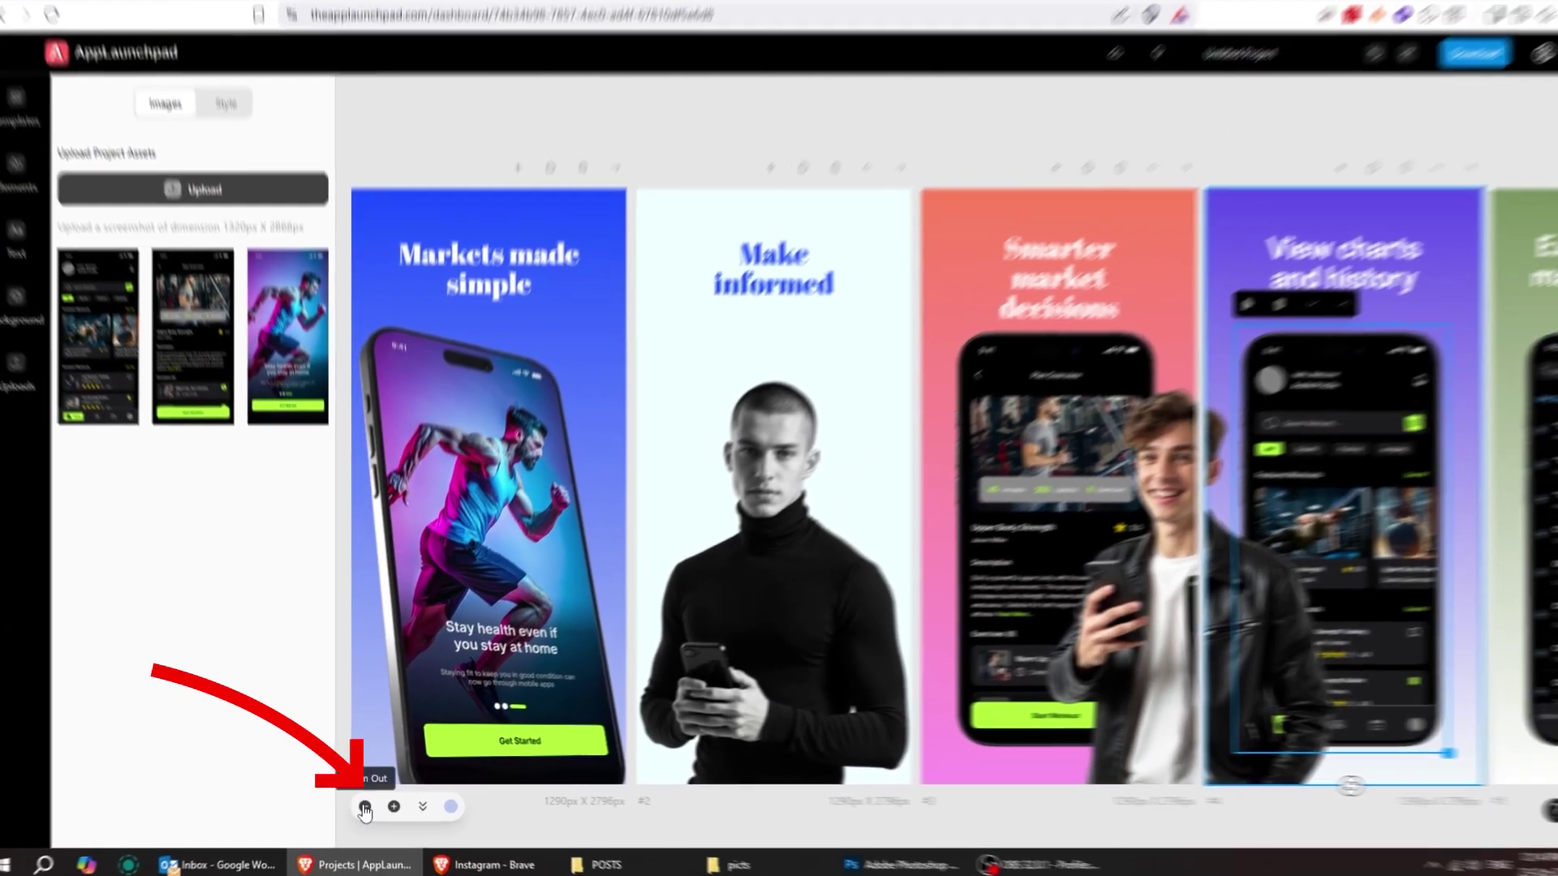
{"action": "left_click", "coordinate": [365, 822]}
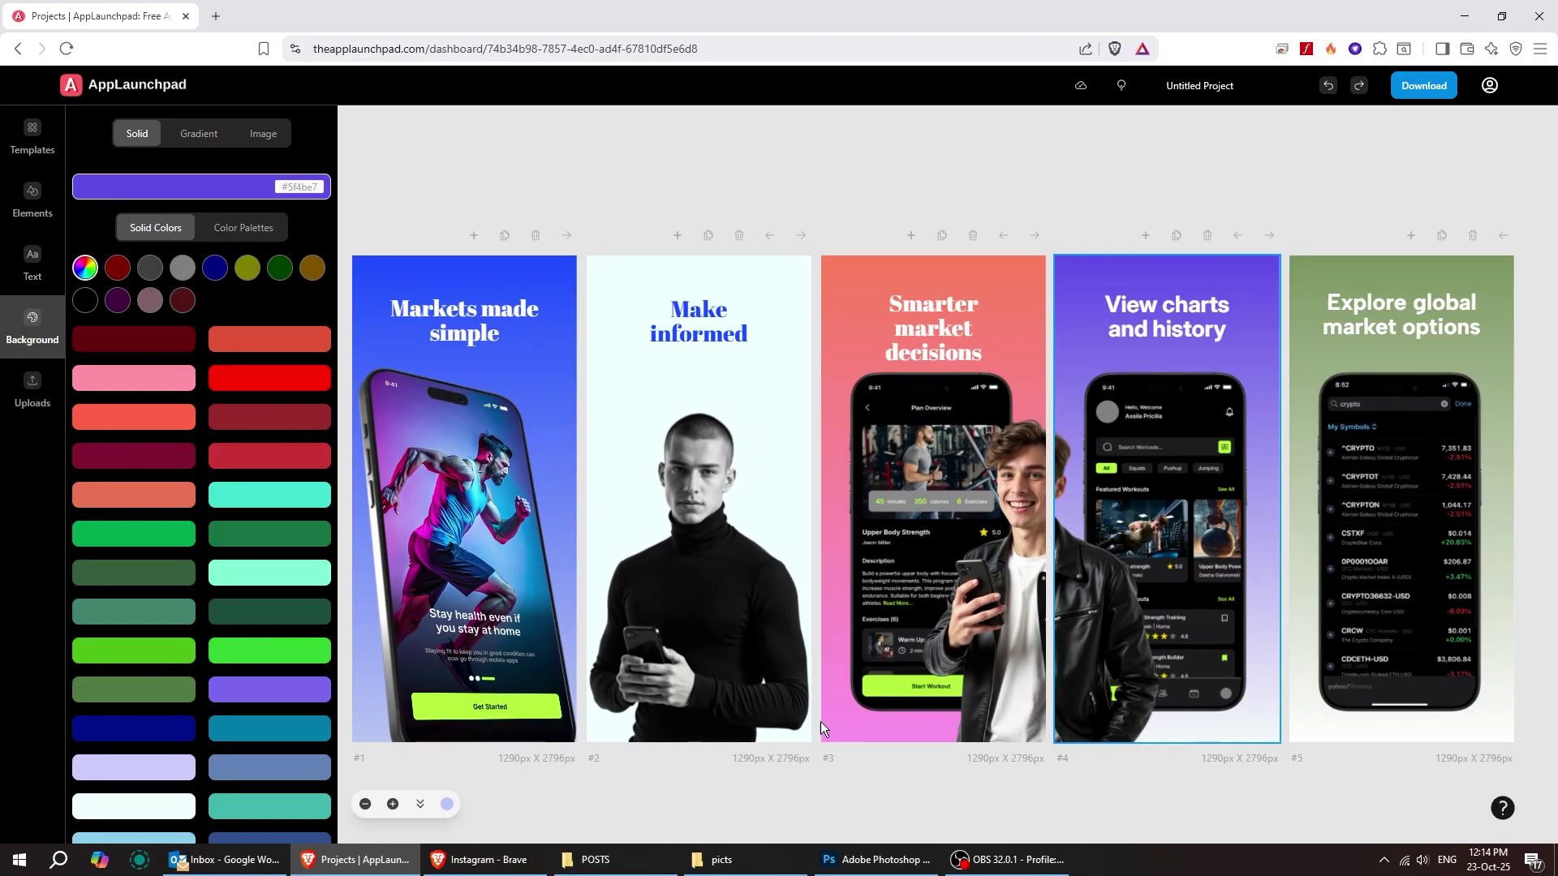
{"action": "left_click", "coordinate": [392, 805]}
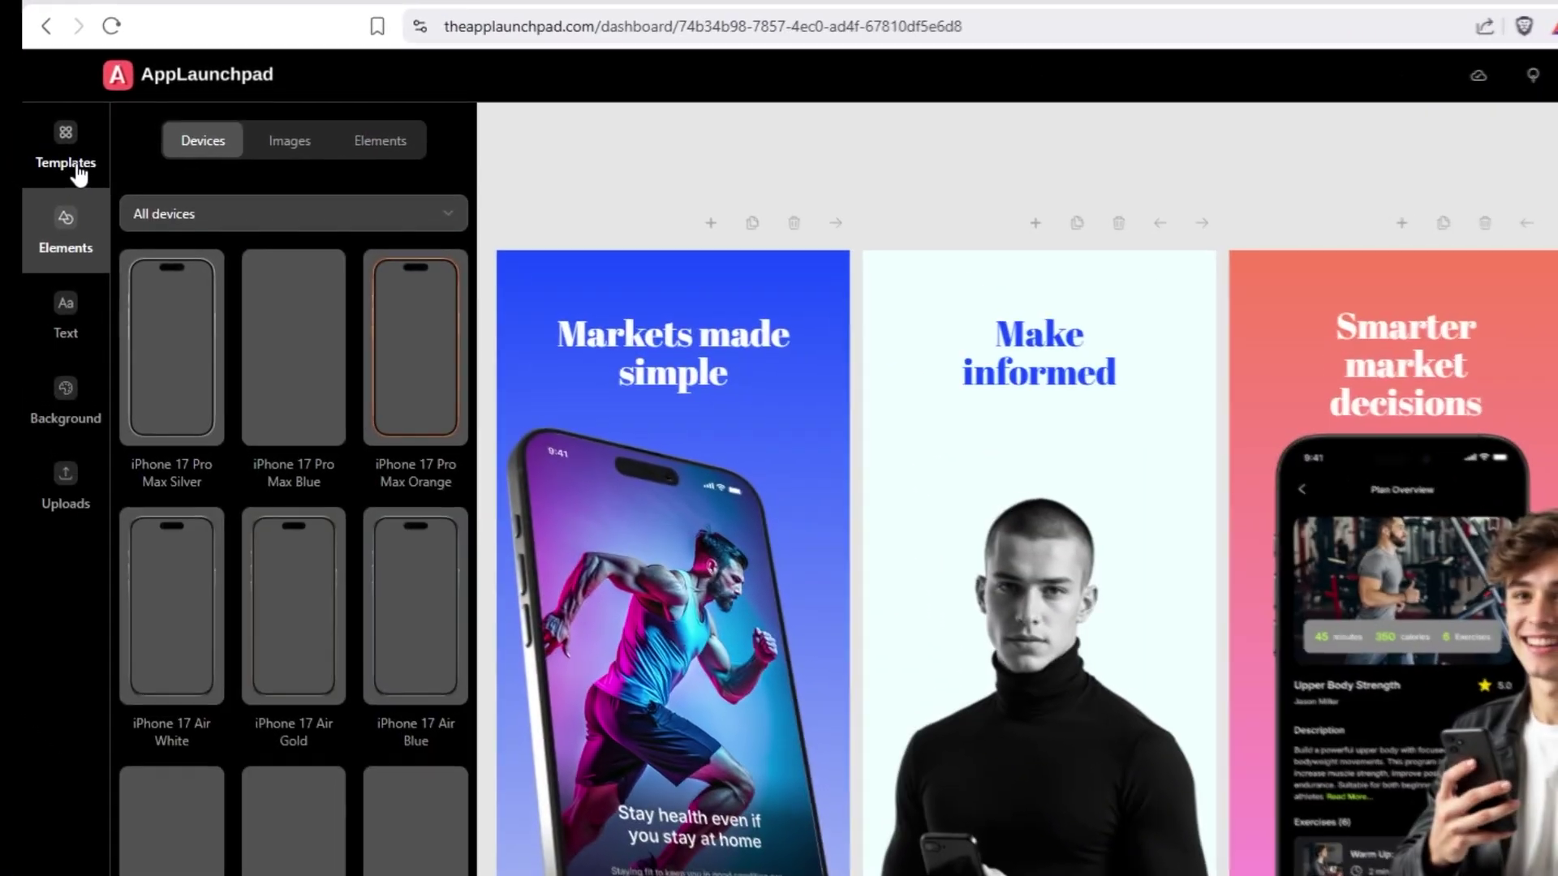
Step: Replace the project with the 'Breath it, live it' wellness template from the gallery
{"action": "left_click", "coordinate": [32, 142]}
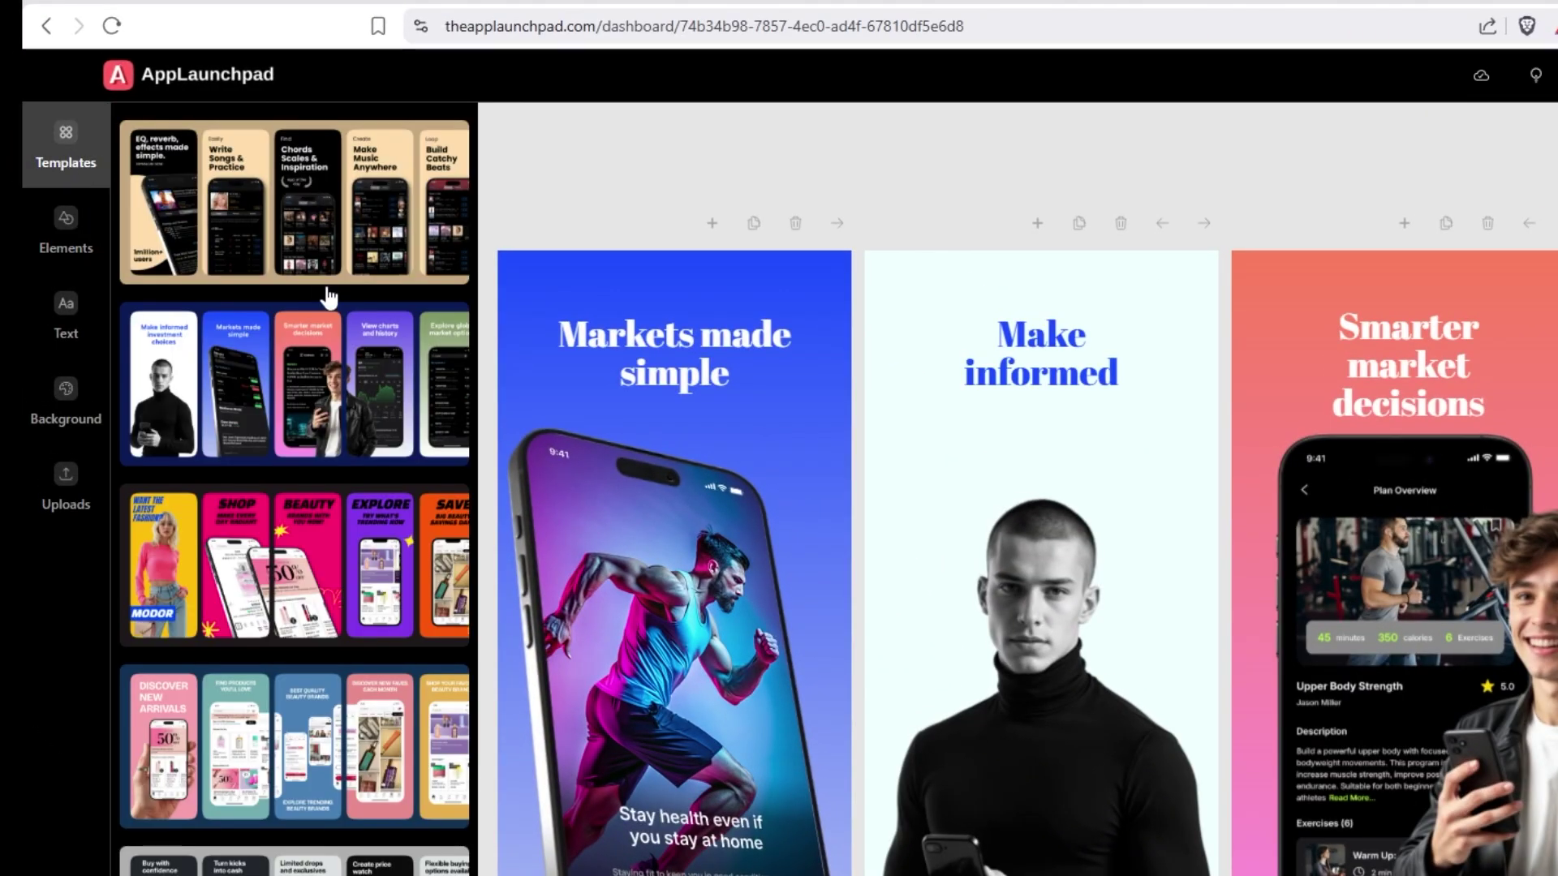
{"action": "scroll", "coordinate": [357, 536], "scroll_direction": "down", "scroll_amount": 8}
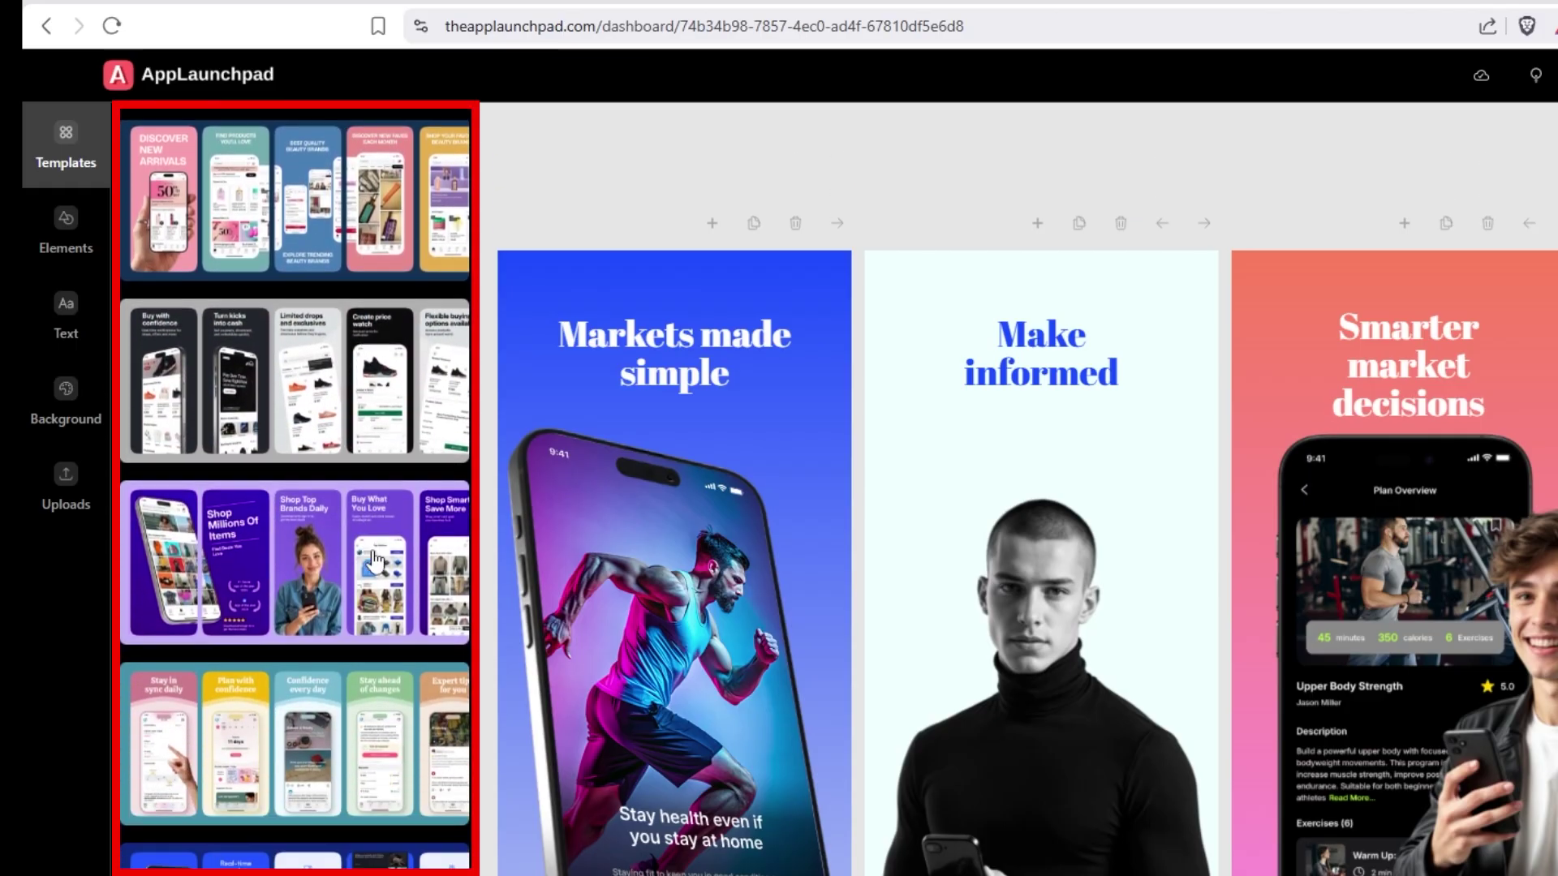
{"action": "scroll", "coordinate": [375, 560], "scroll_direction": "down", "scroll_amount": 15}
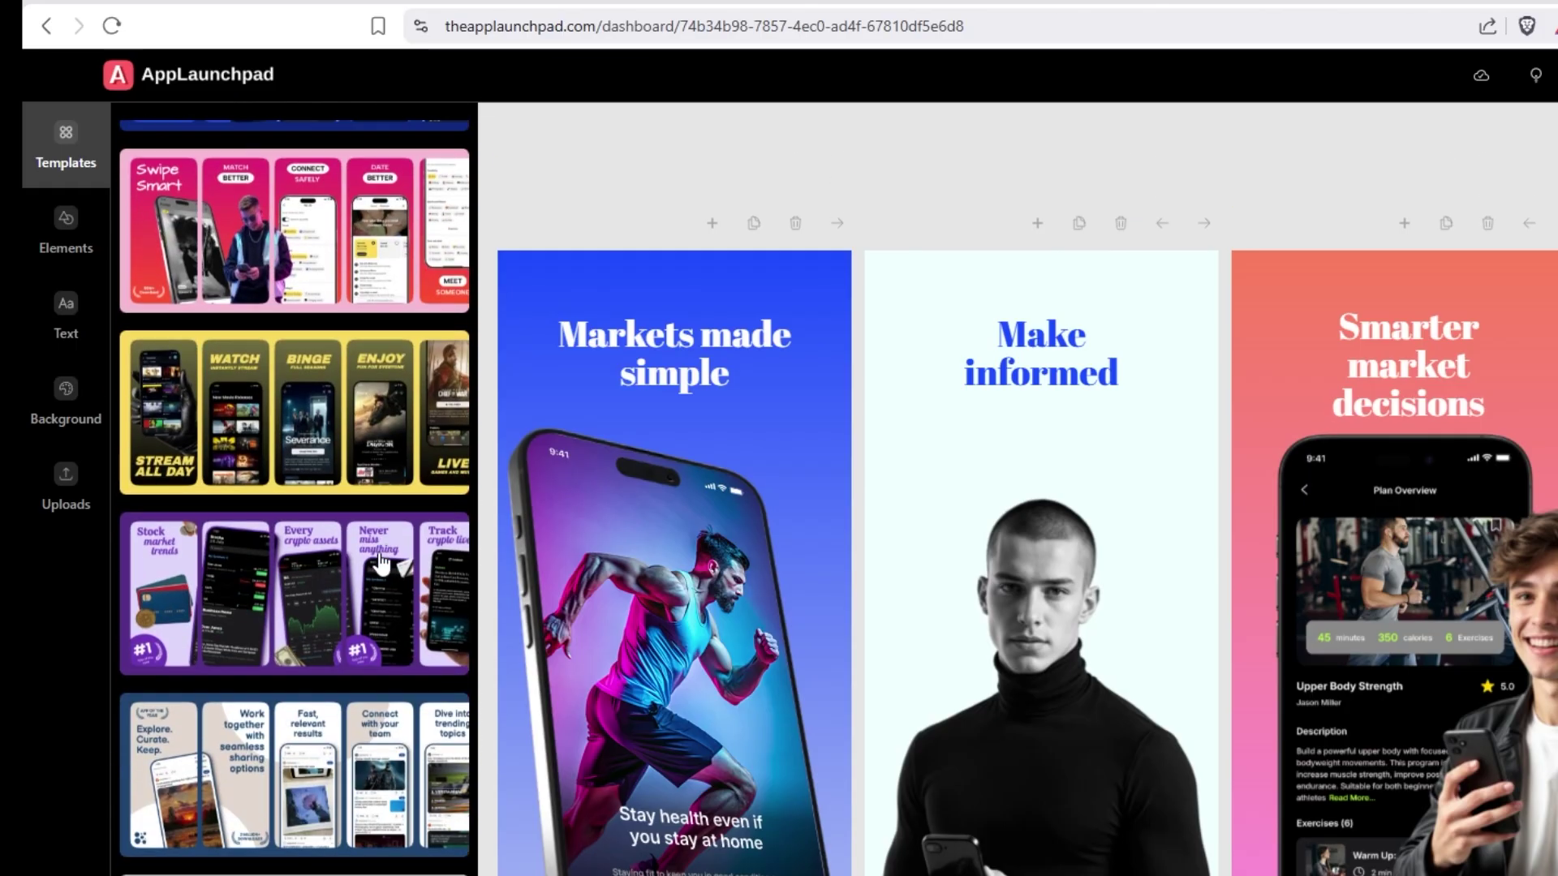
{"action": "scroll", "coordinate": [380, 562], "scroll_direction": "down", "scroll_amount": 8}
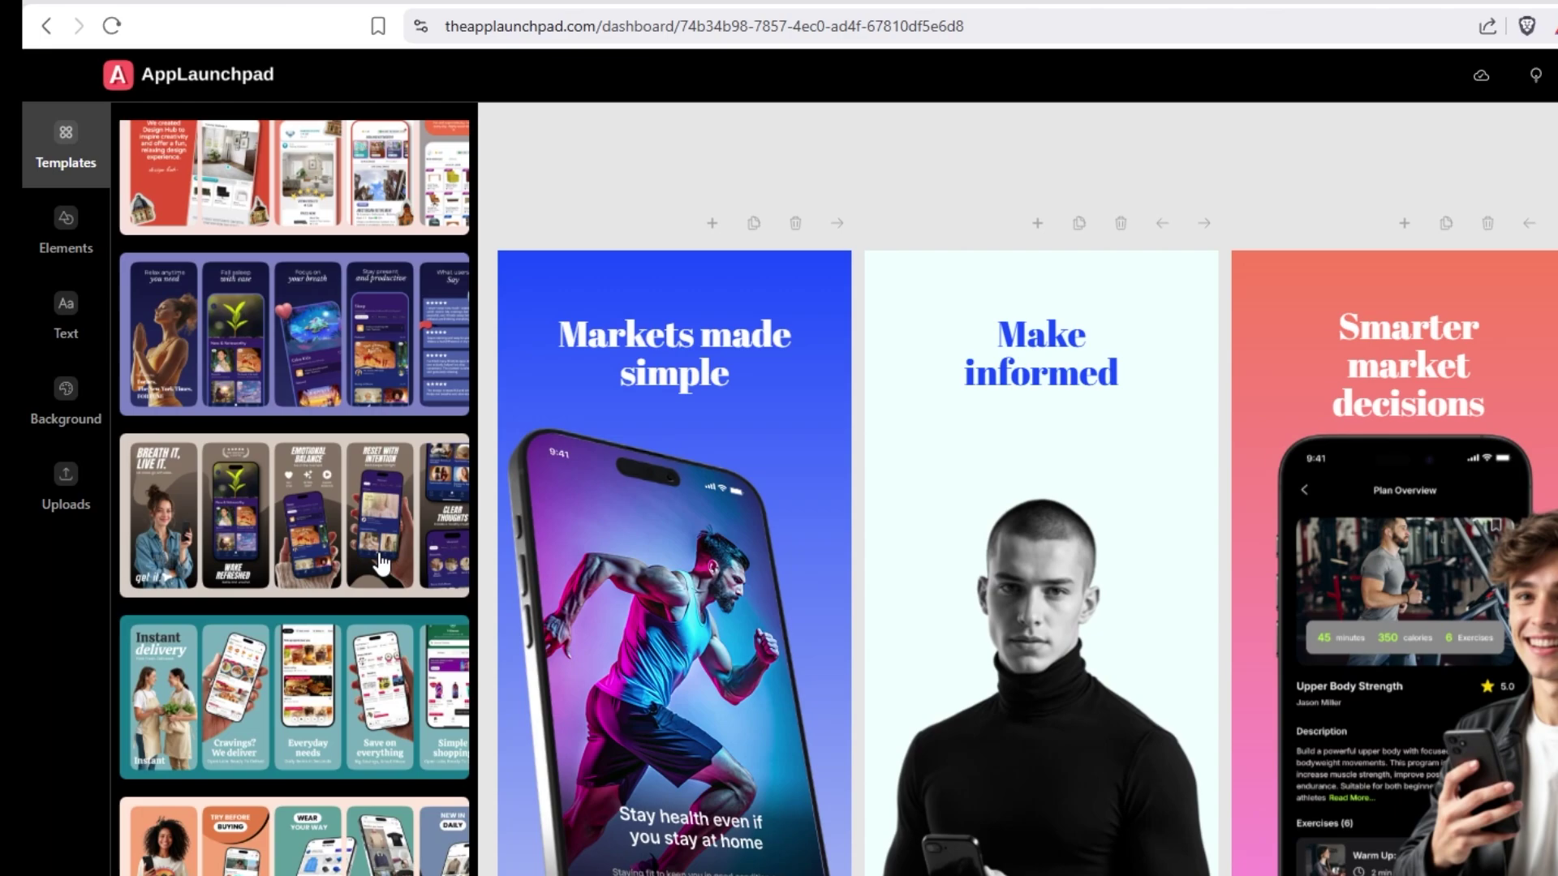
{"action": "left_click", "coordinate": [342, 535]}
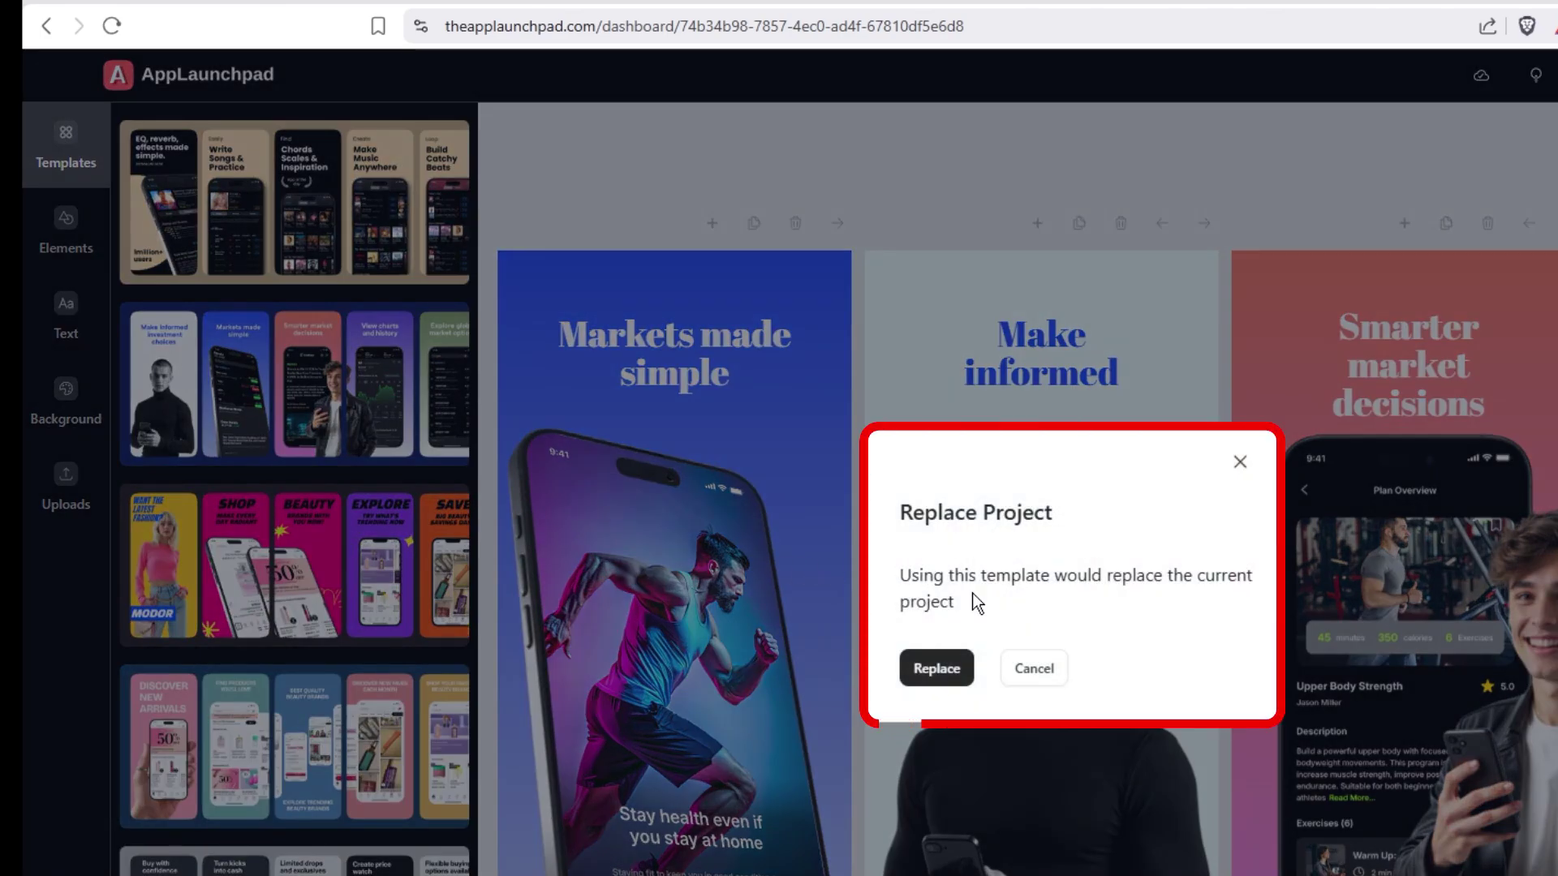
{"action": "left_click", "coordinate": [936, 672]}
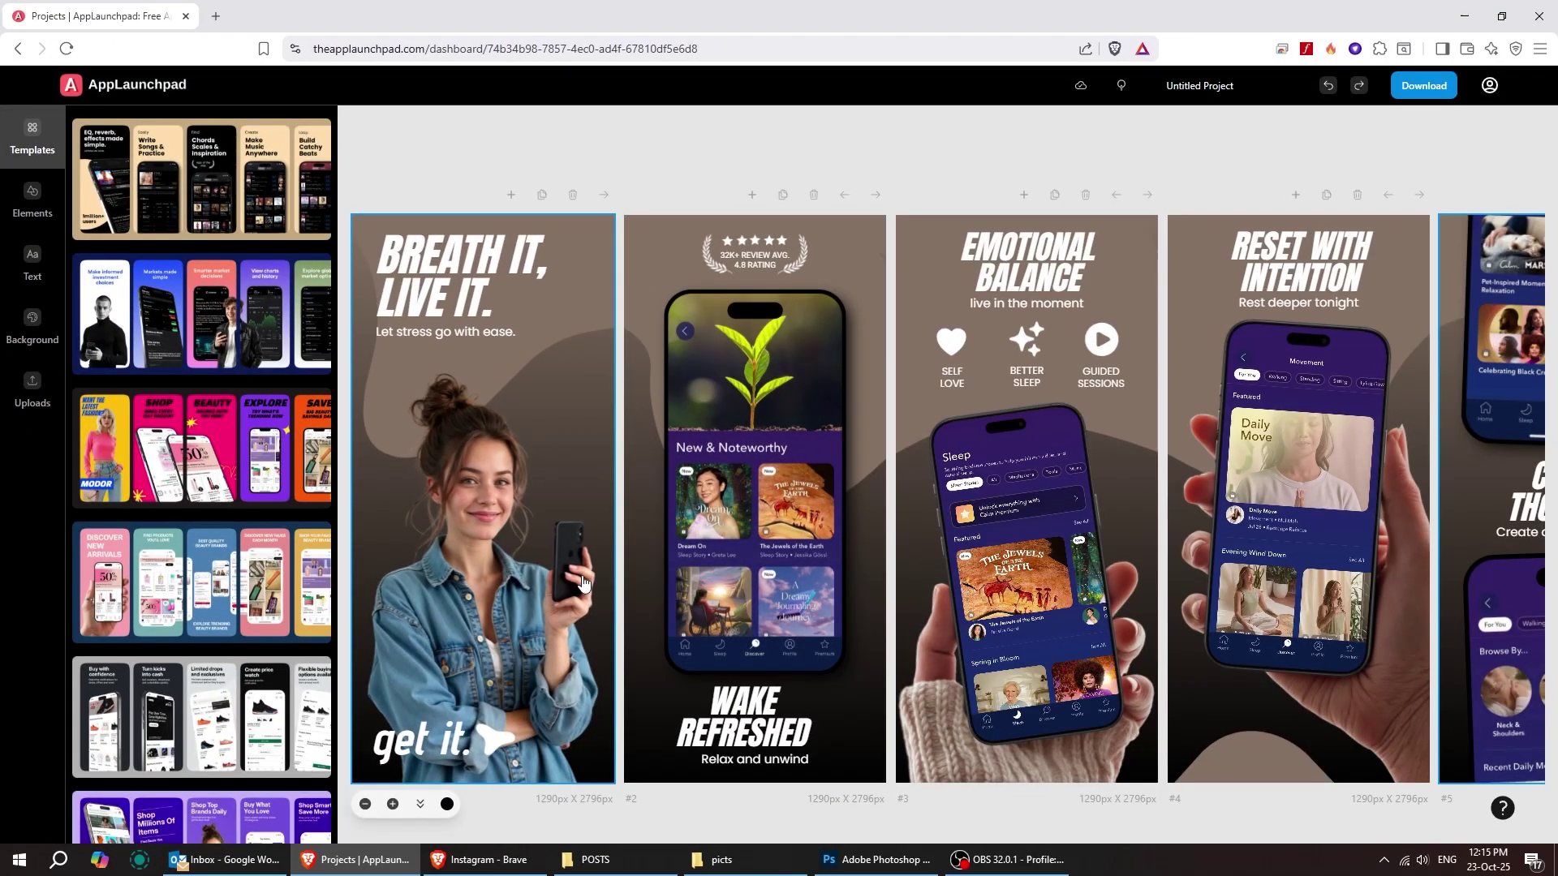
Step: Fill the template phones with workout screenshots and move Reset with intention ahead of Emotional balance
{"action": "left_click", "coordinate": [549, 316]}
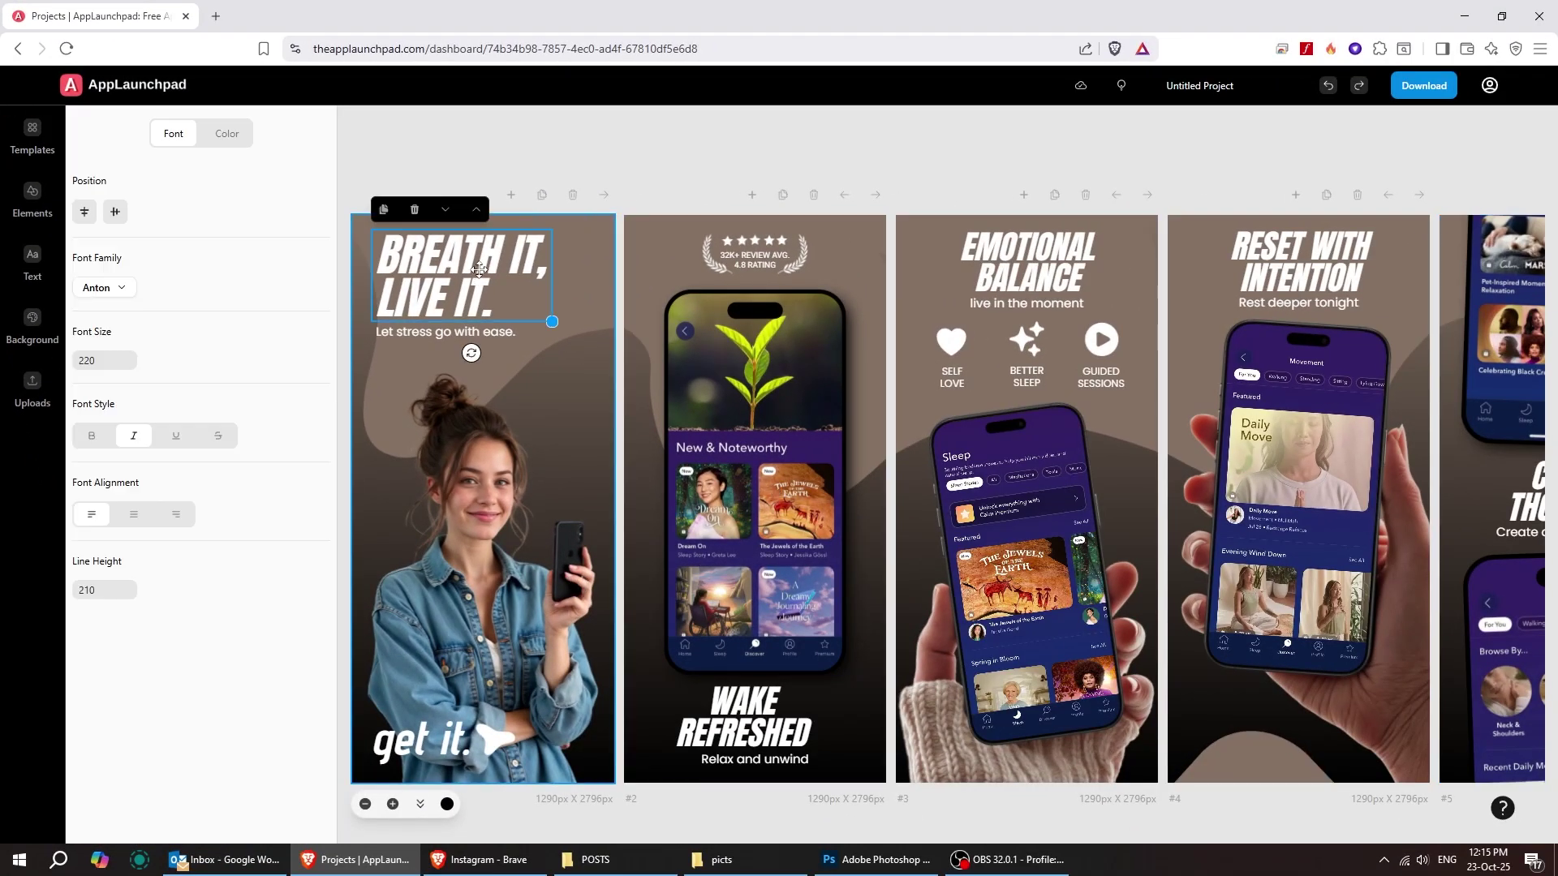
{"action": "left_click", "coordinate": [568, 387]}
{"action": "left_click", "coordinate": [673, 487]}
{"action": "left_click", "coordinate": [131, 329]}
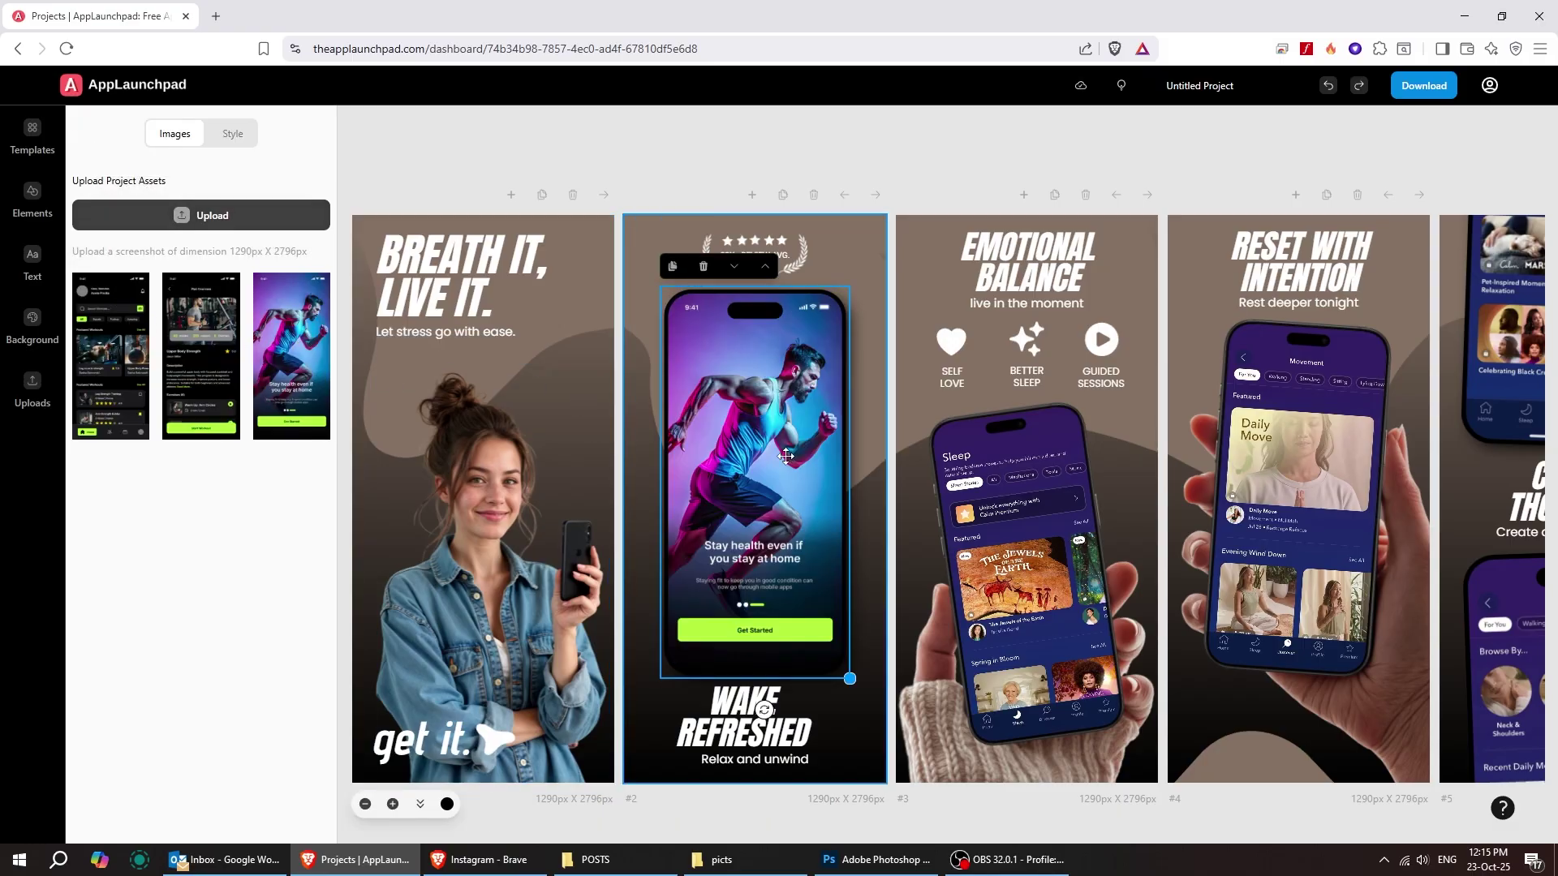
{"action": "left_click", "coordinate": [1388, 195]}
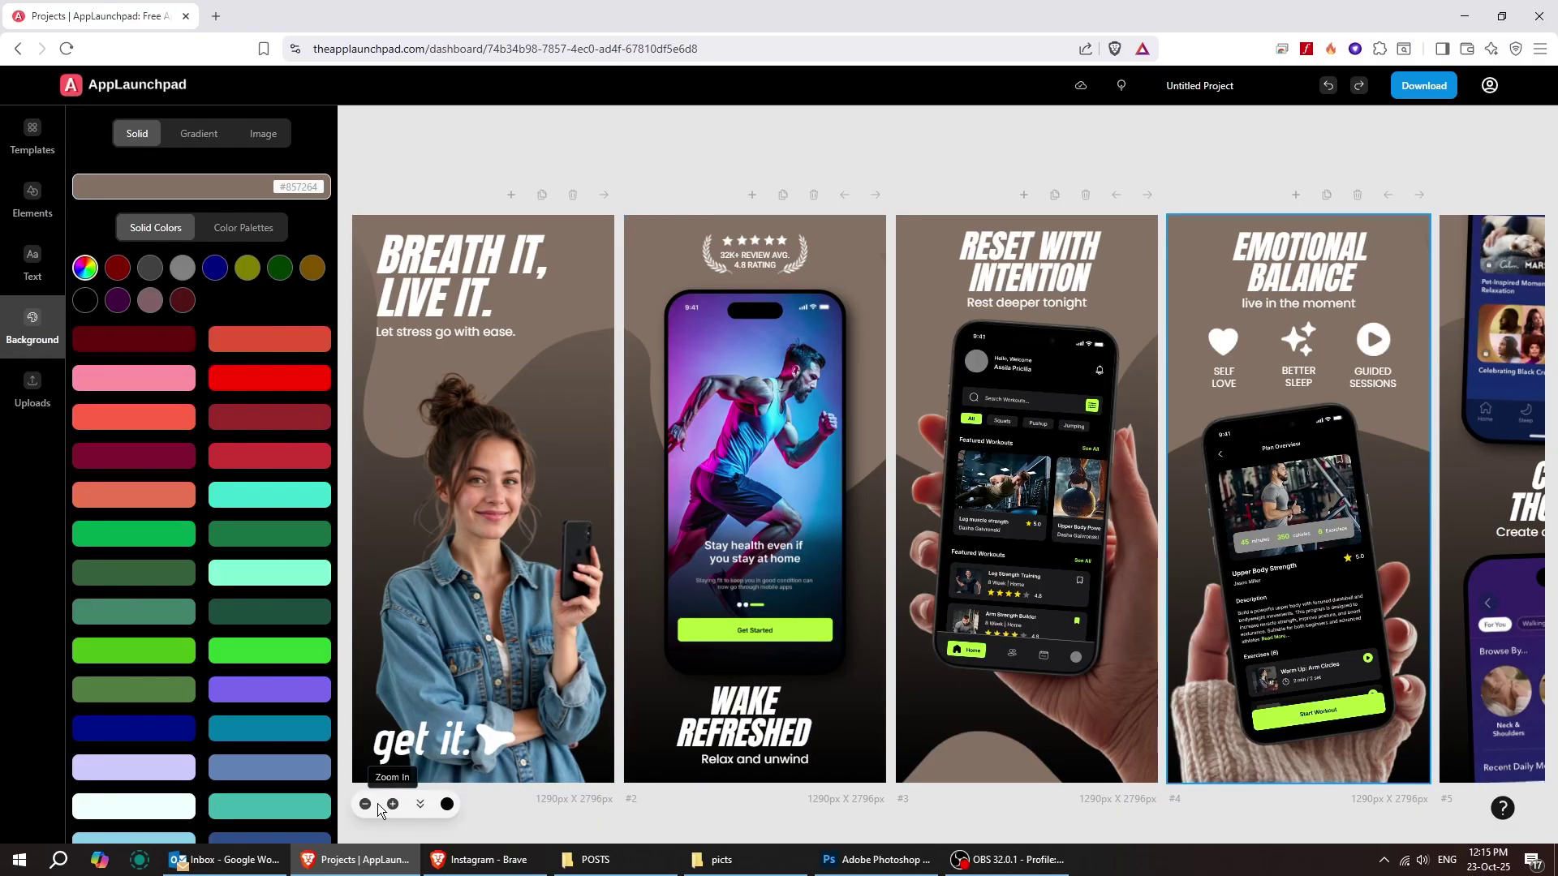
{"action": "left_click", "coordinate": [172, 378]}
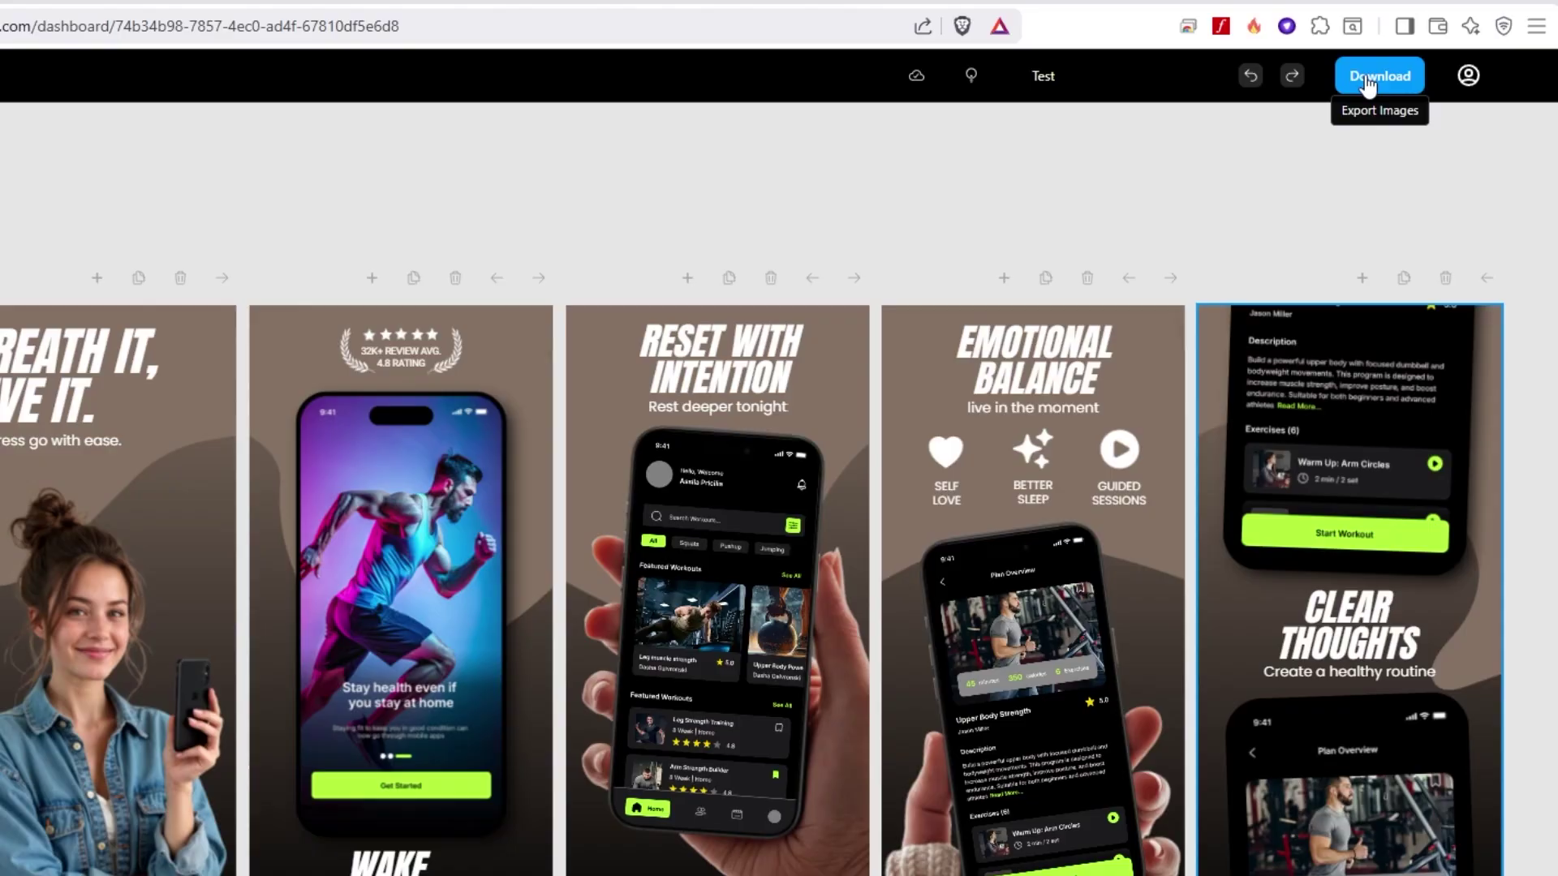
Step: Download the slides as JPEG into the picts folder
{"action": "left_click", "coordinate": [1424, 85]}
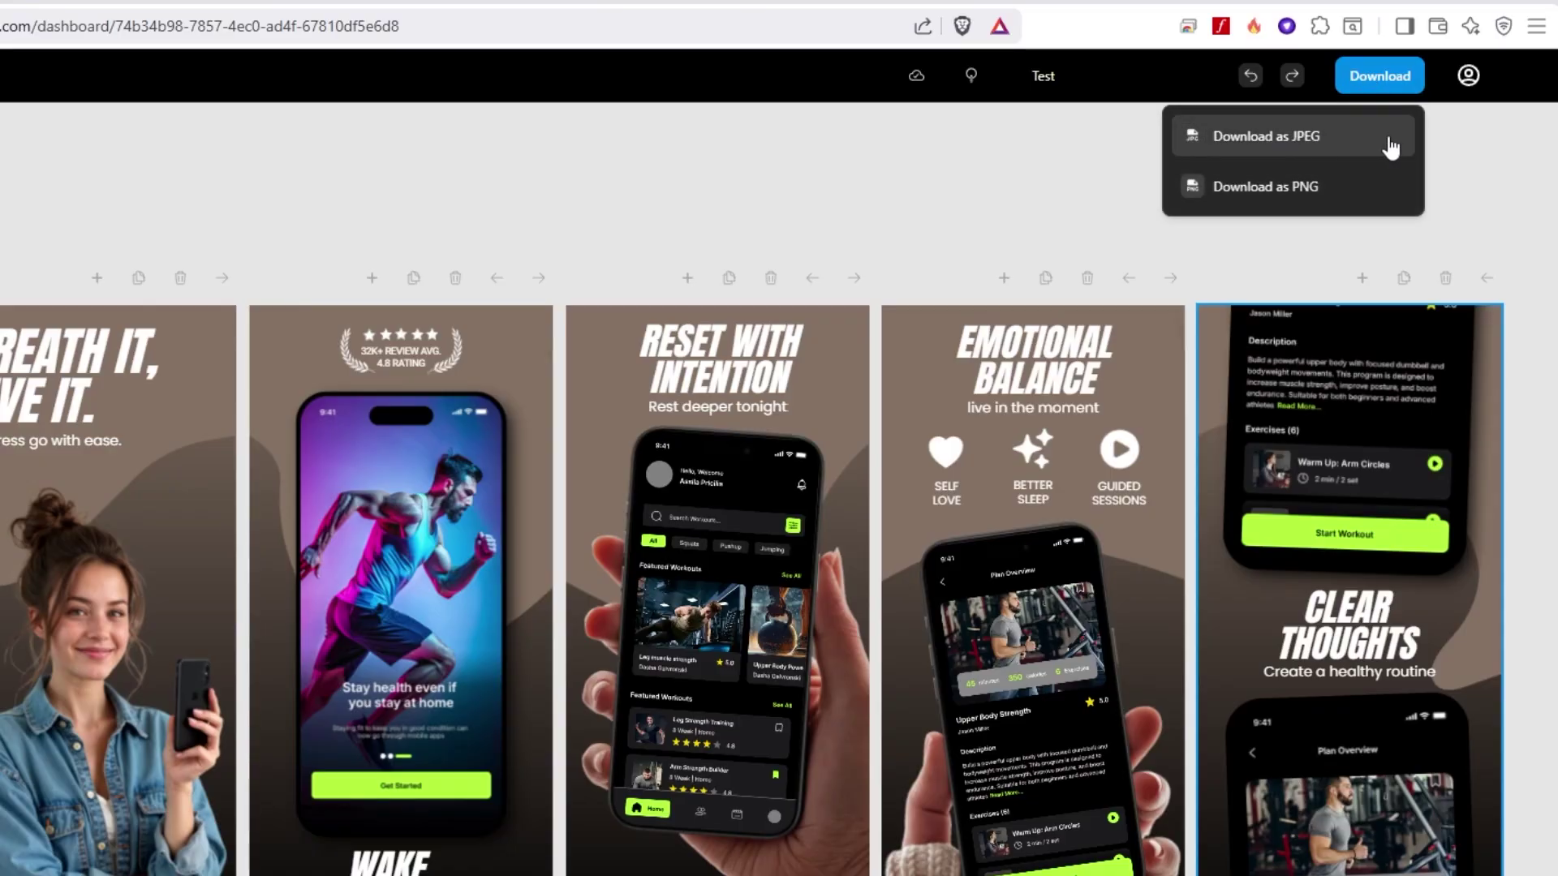
{"action": "left_click", "coordinate": [1293, 137]}
{"action": "left_click", "coordinate": [216, 115]}
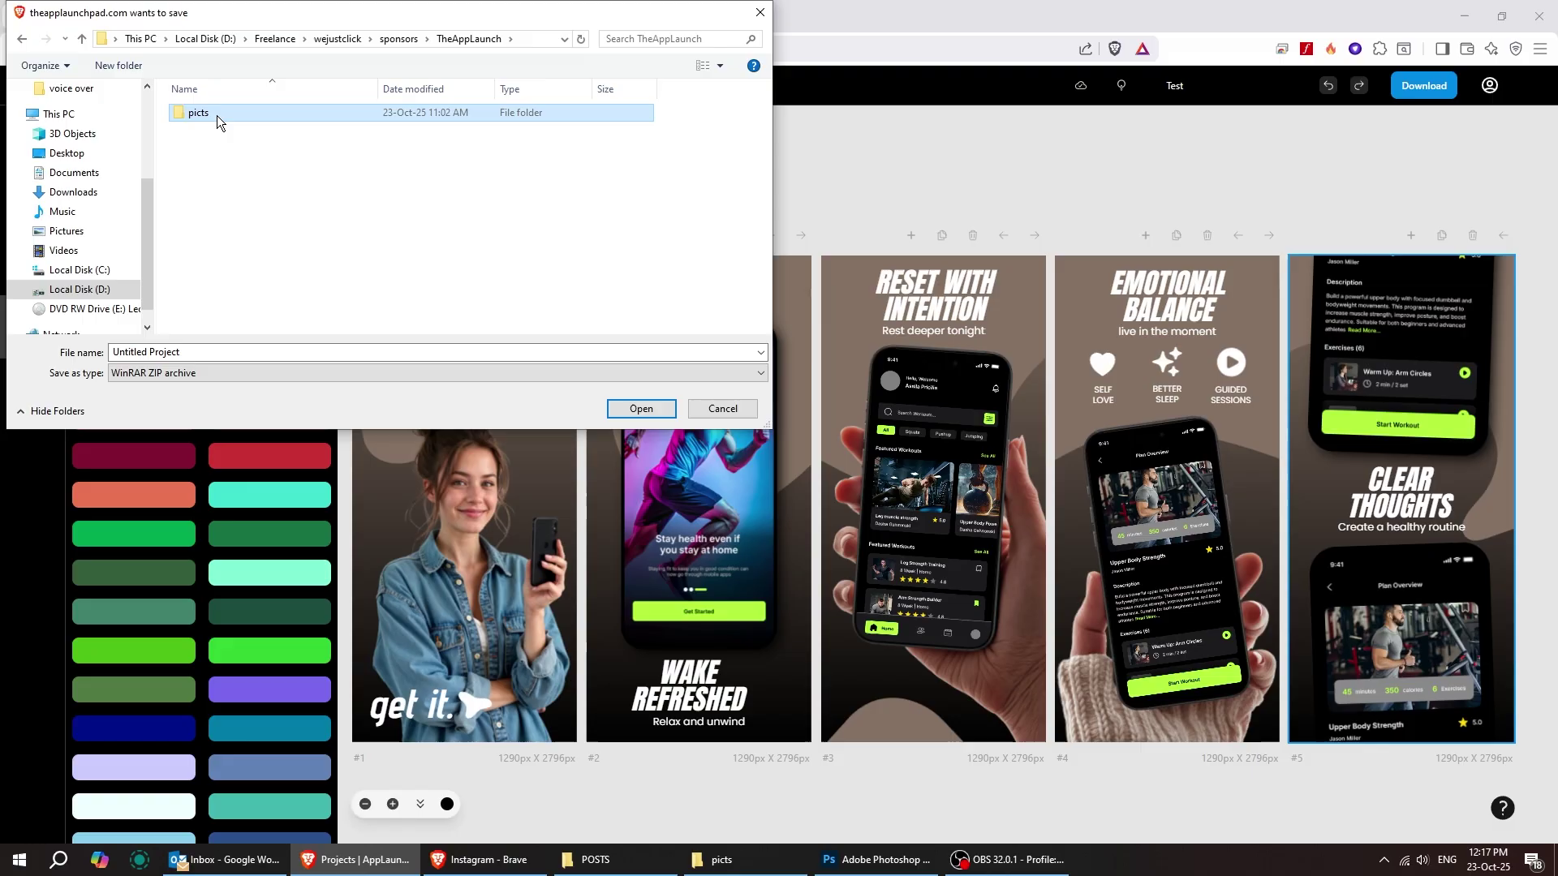
{"action": "double_click", "coordinate": [216, 115]}
{"action": "left_click", "coordinate": [641, 408]}
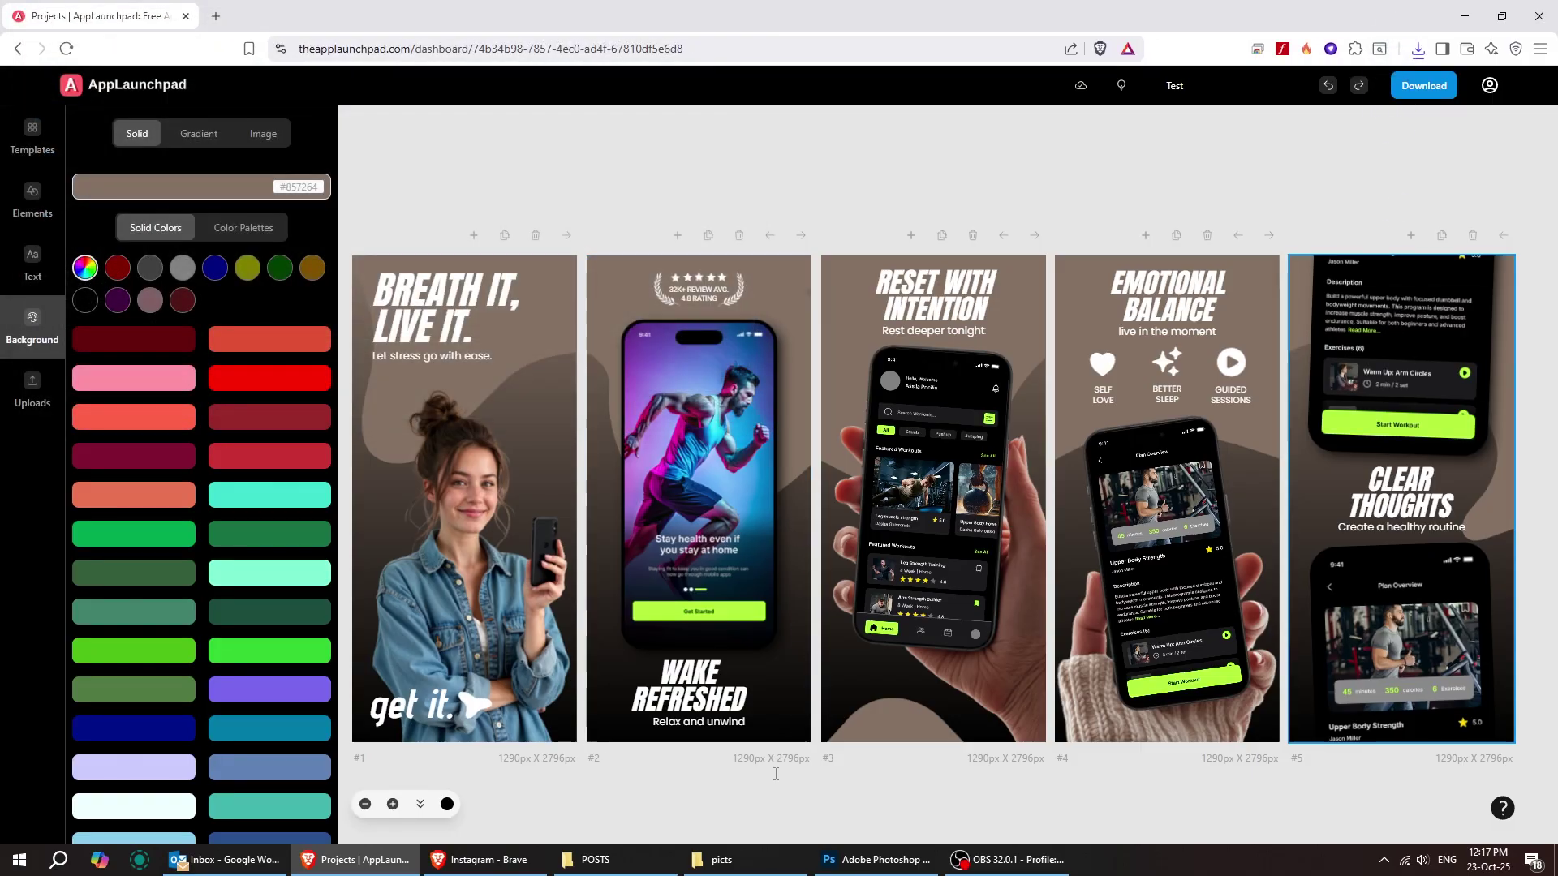
Step: Open the exported images from the Untitled Project folder, image1.jpg through image4.jpg
{"action": "left_click", "coordinate": [750, 864]}
{"action": "double_click", "coordinate": [986, 174]}
{"action": "double_click", "coordinate": [251, 109]}
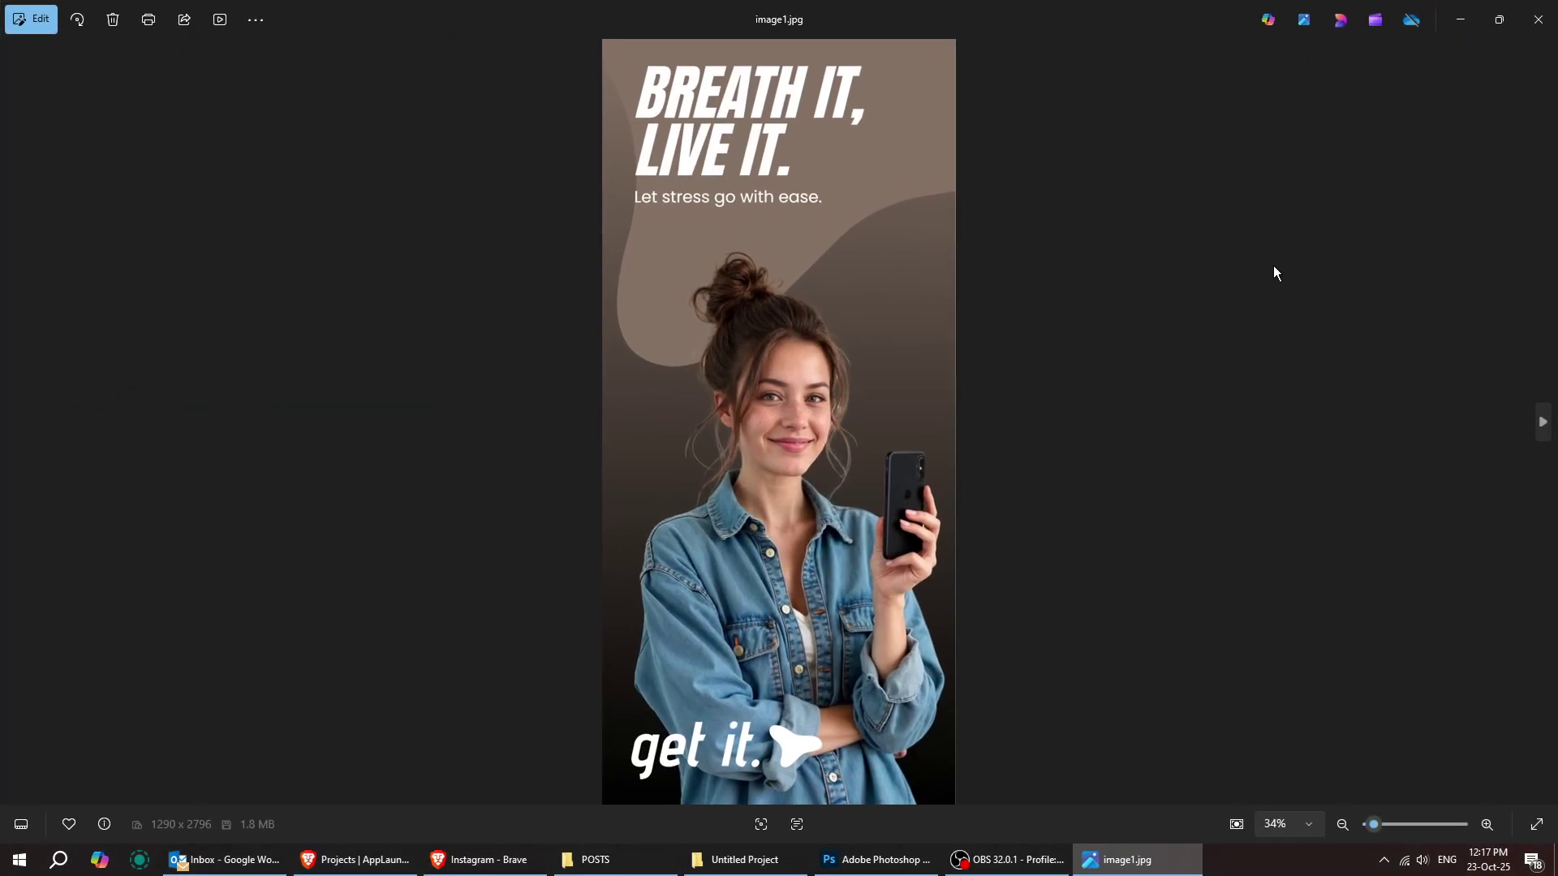
{"action": "key", "text": "Right"}
{"action": "key", "text": "Right"}
{"action": "key", "text": "Right"}
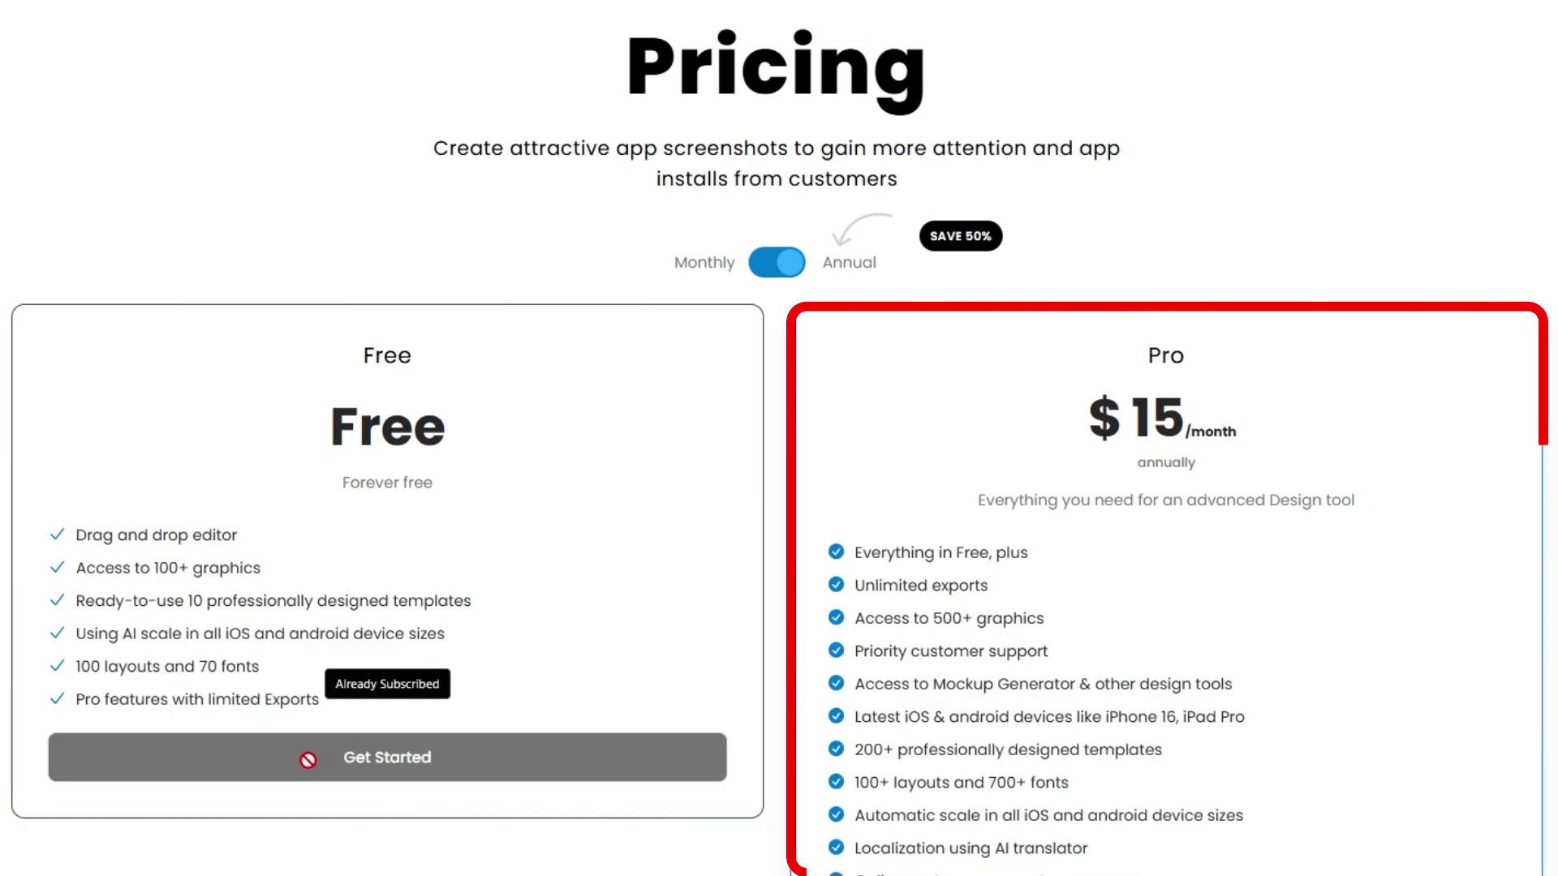
Step: Scroll down through the Pro plan details on the Pricing page
{"action": "scroll", "coordinate": [1128, 573], "scroll_direction": "down", "scroll_amount": 3}
{"action": "scroll", "coordinate": [1085, 505], "scroll_direction": "down", "scroll_amount": 1}
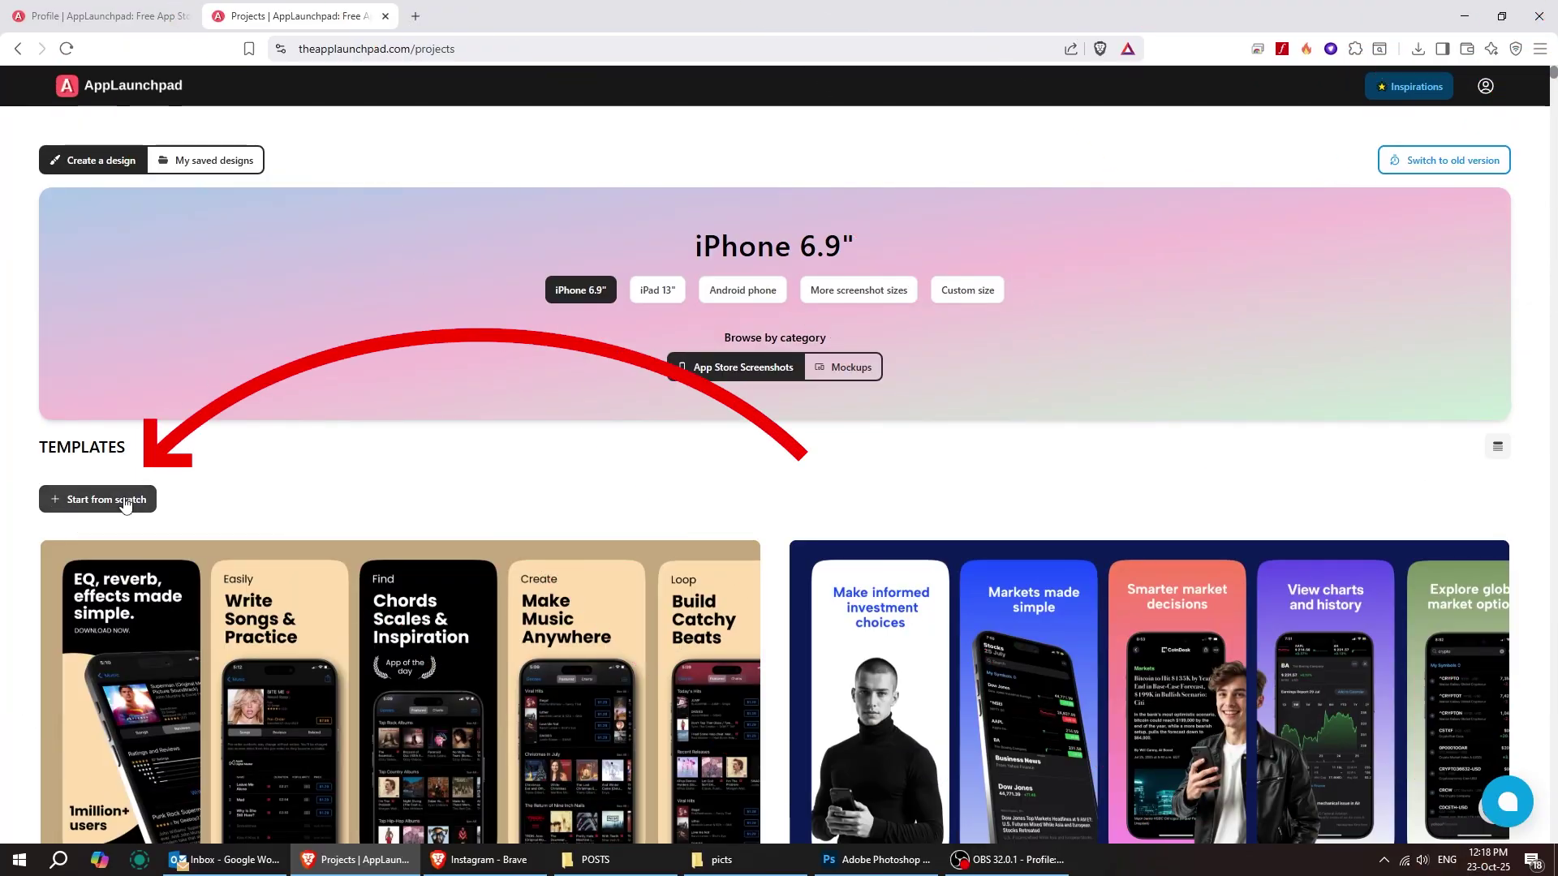
Step: Start a blank project and set the first screen's heading to 'Your Title'
{"action": "left_click", "coordinate": [125, 502]}
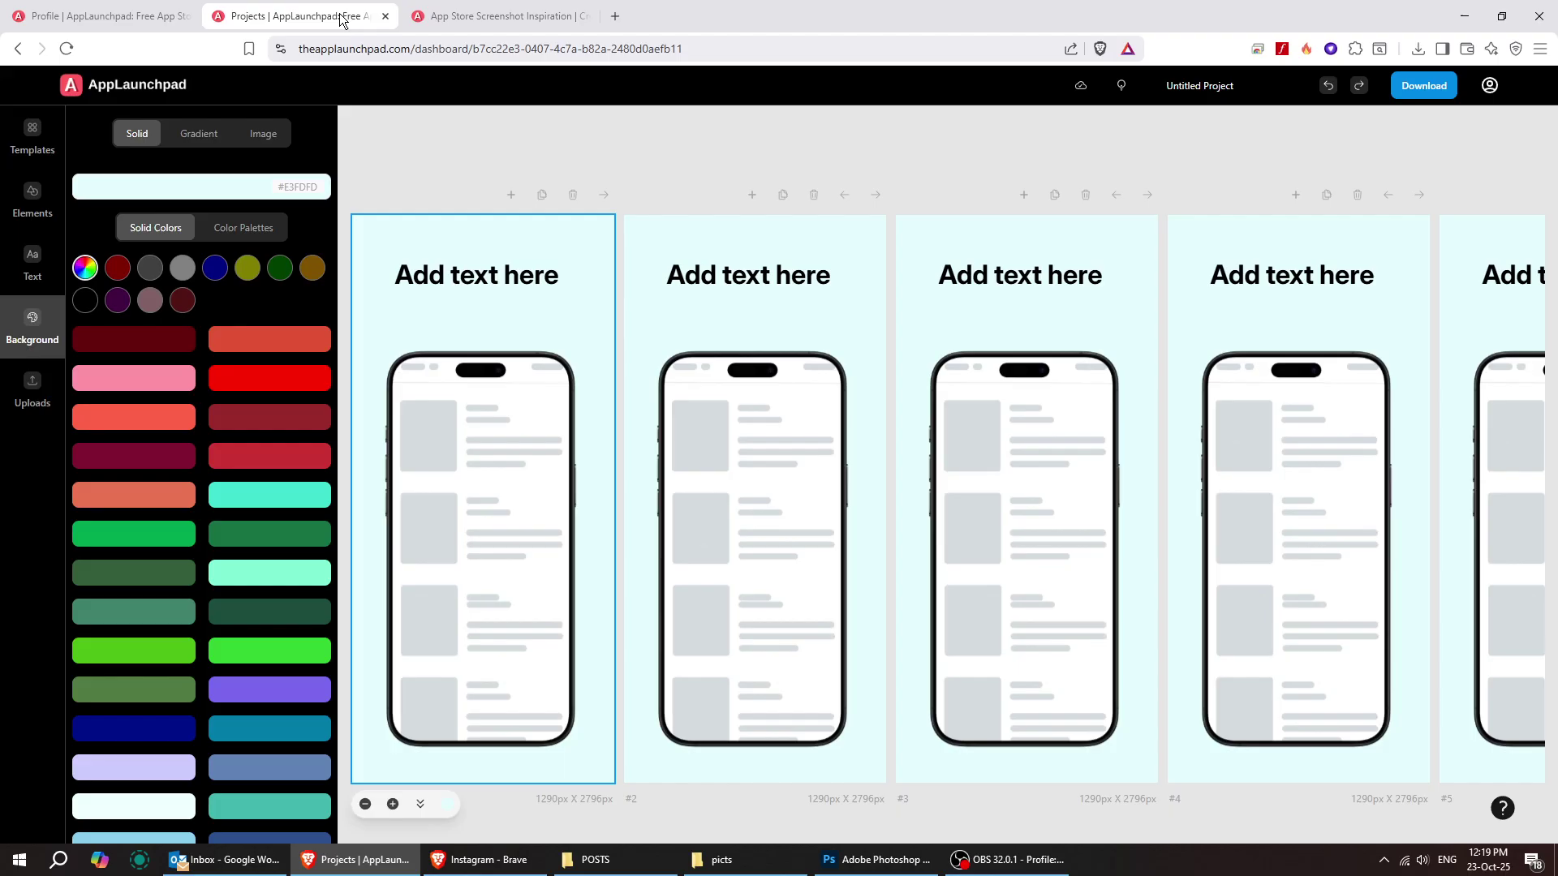
{"action": "double_click", "coordinate": [454, 267]}
{"action": "type", "text": "Your Title"}
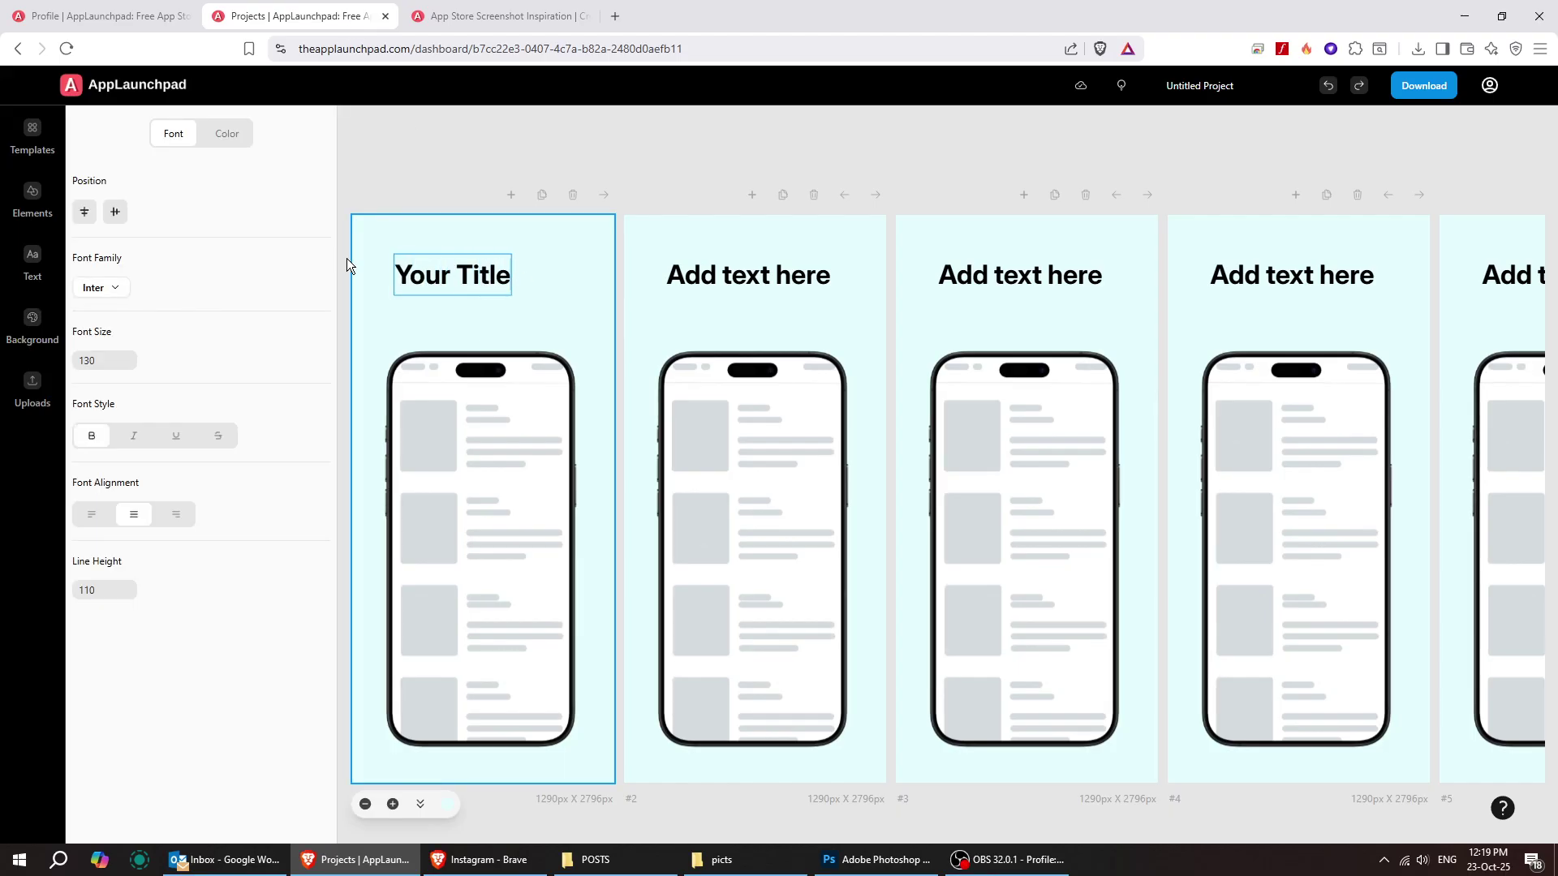
{"action": "left_click", "coordinate": [446, 293]}
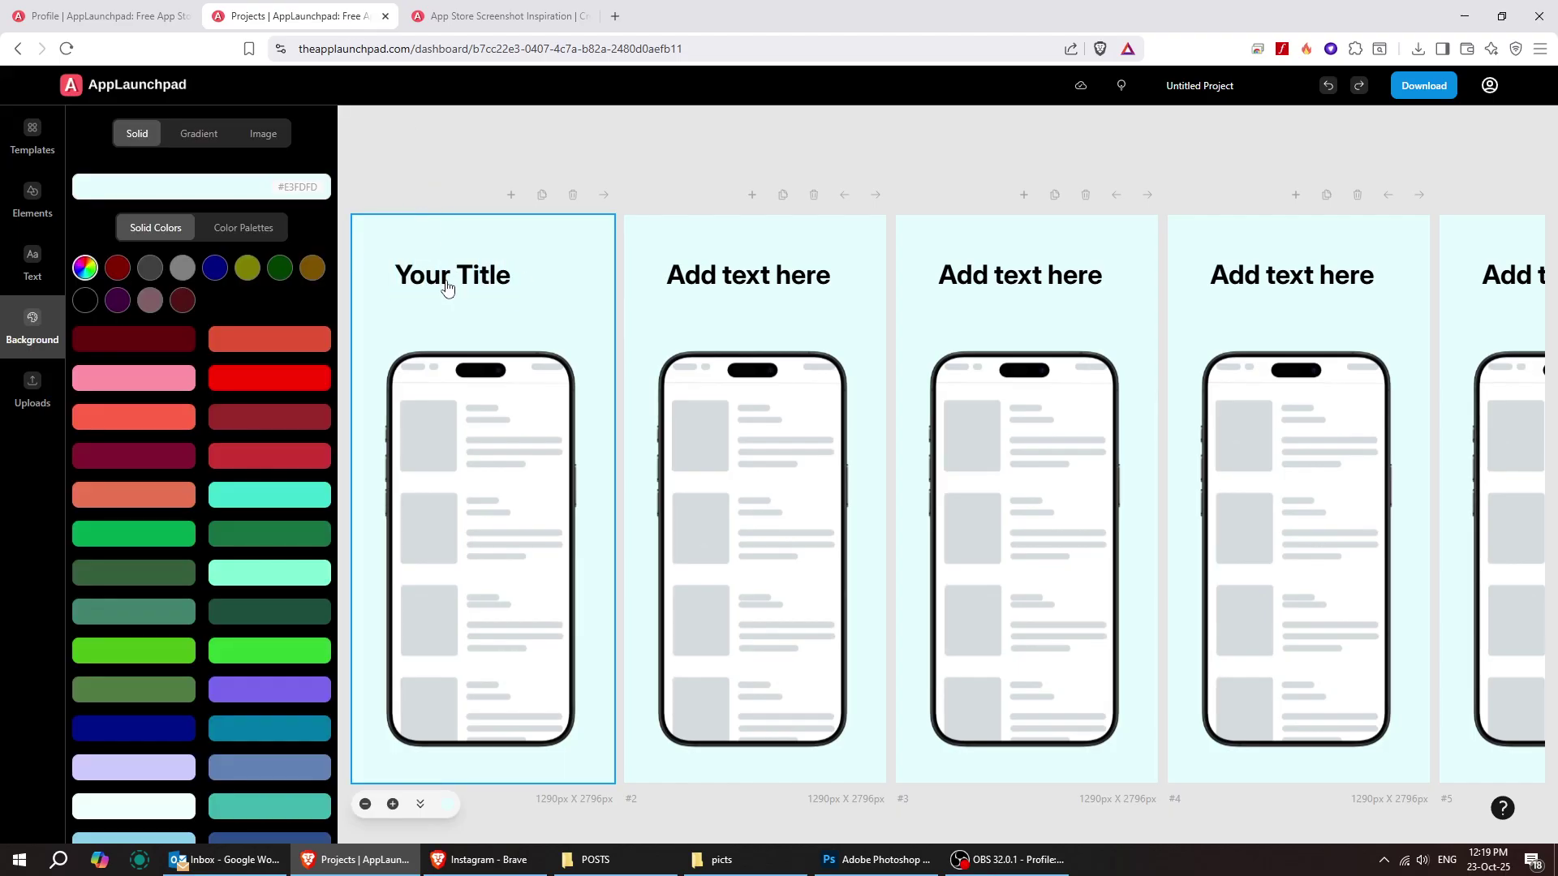
{"action": "left_click", "coordinate": [522, 504]}
Step: Tilt the first screen's phone, bring it forward one layer, and drop it below Your Title
{"action": "mouse_move", "coordinate": [510, 806]}
{"action": "left_mouse_down"}
{"action": "mouse_move", "coordinate": [539, 806]}
{"action": "mouse_move", "coordinate": [515, 772]}
{"action": "mouse_move", "coordinate": [523, 812]}
{"action": "left_mouse_up"}
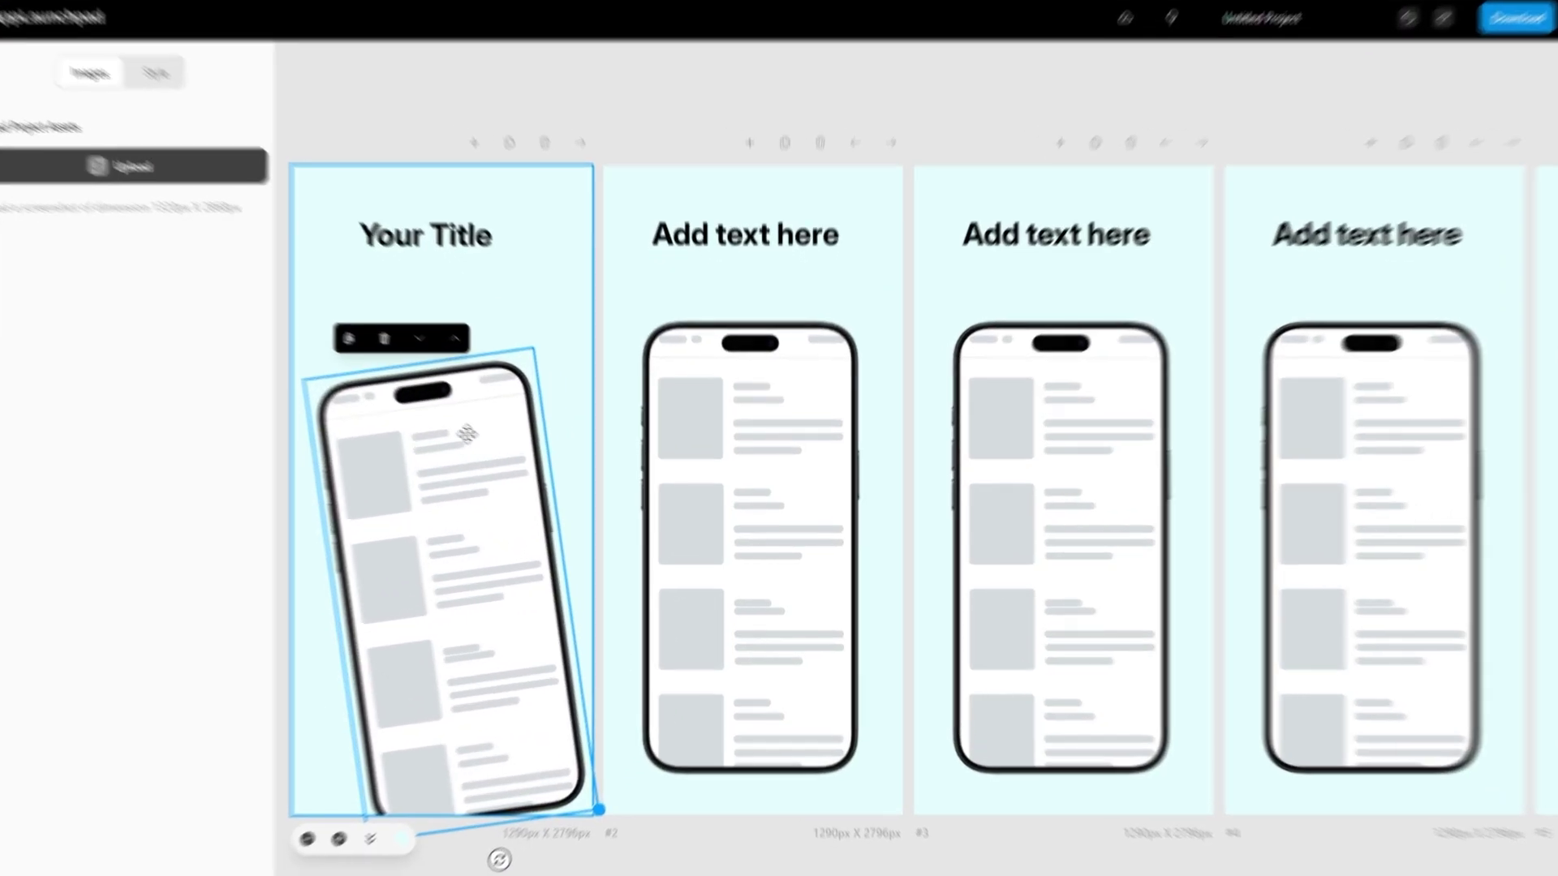
{"action": "left_click_drag", "start_coordinate": [467, 434], "coordinate": [469, 328]}
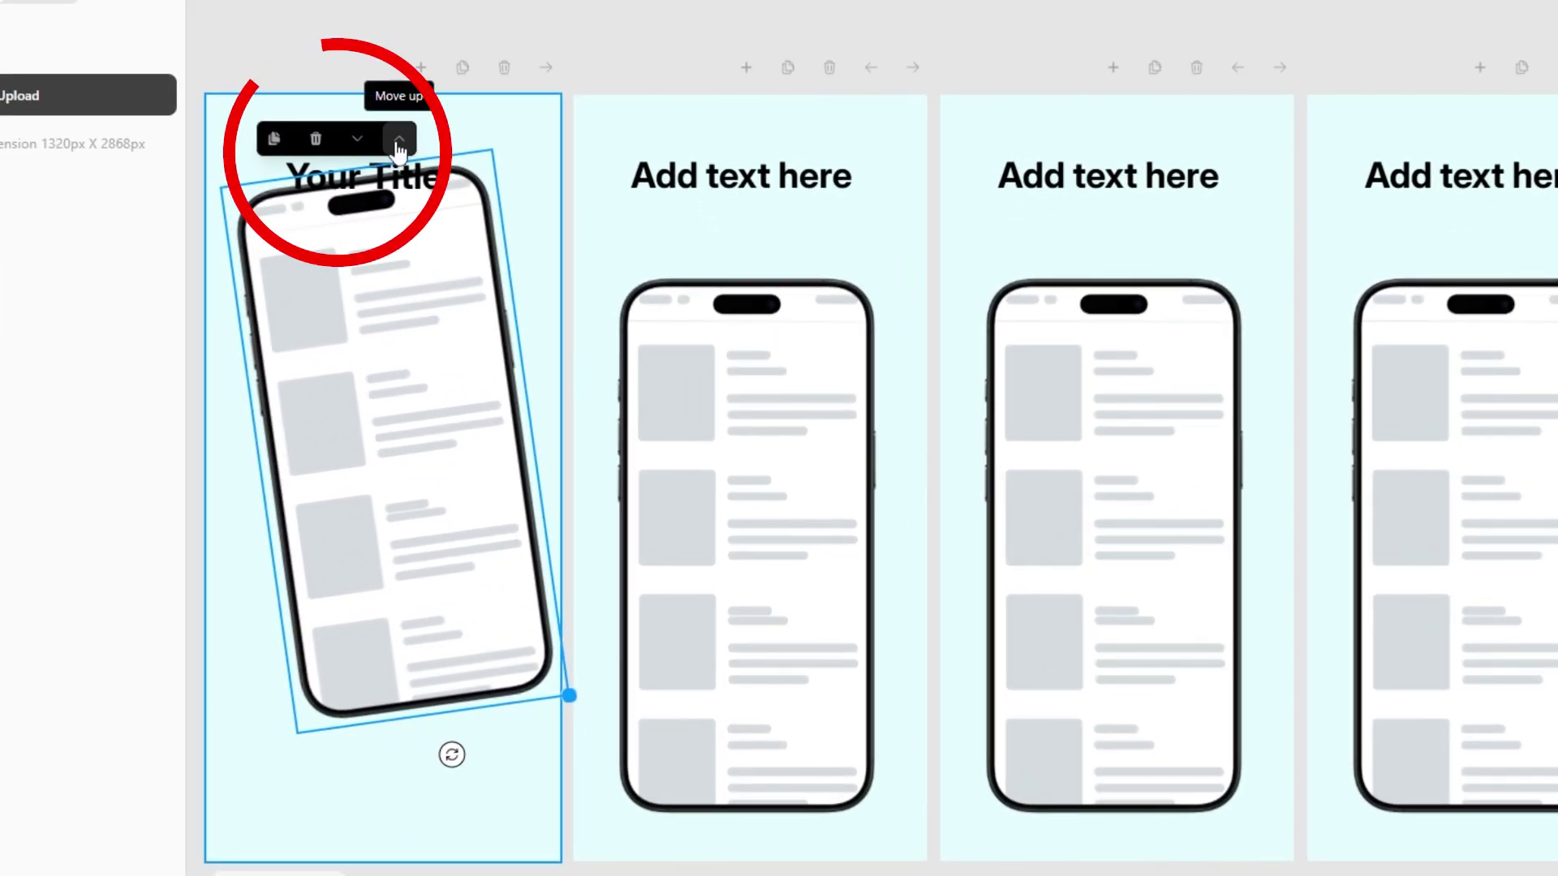
{"action": "left_click", "coordinate": [398, 143]}
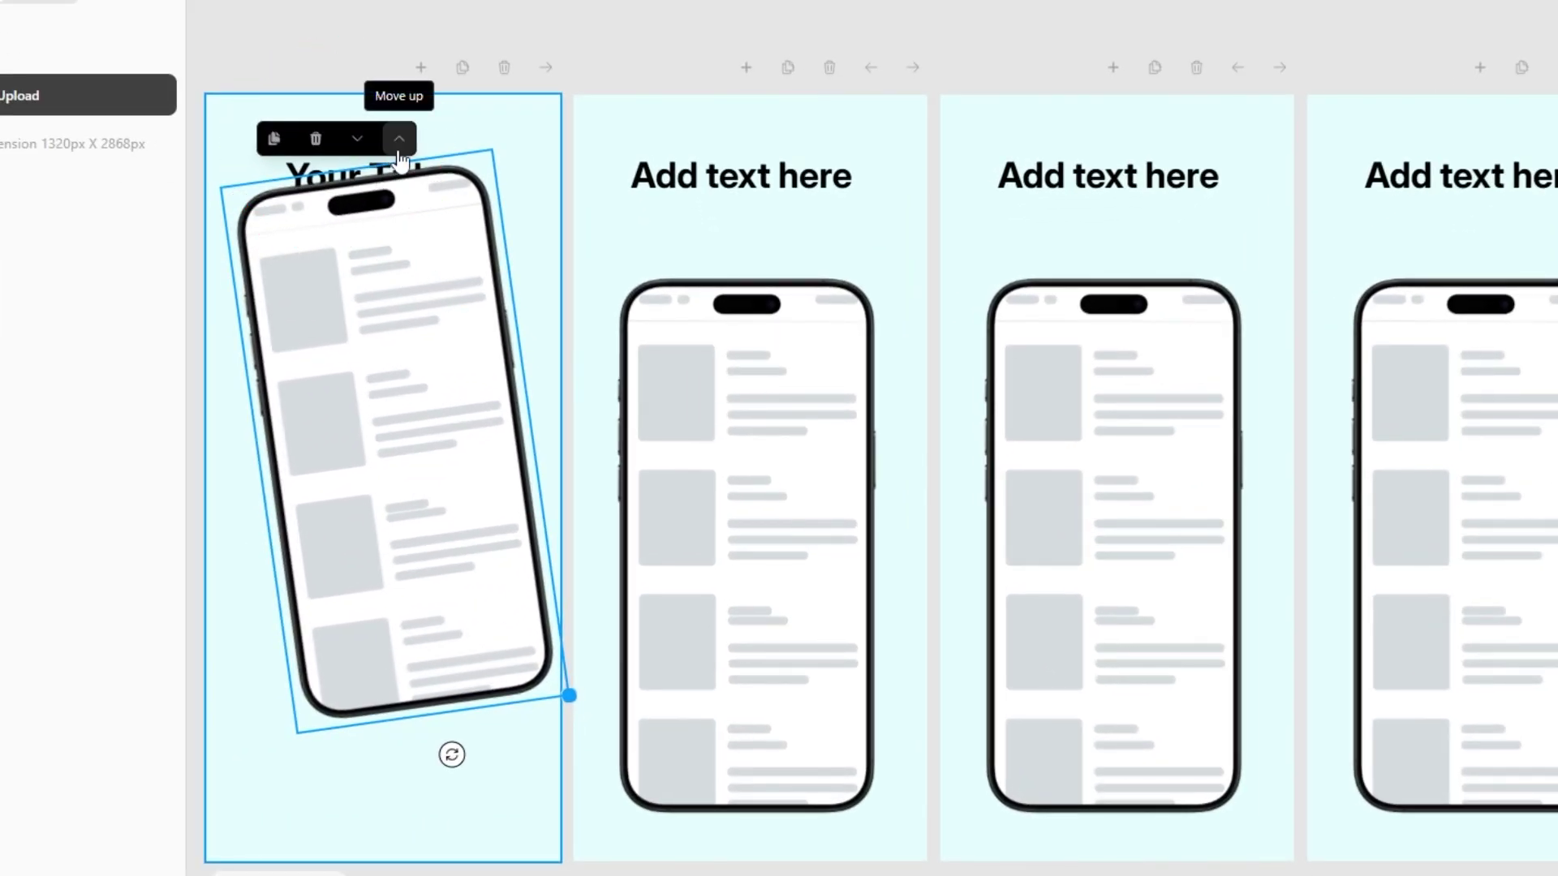
{"action": "left_click_drag", "start_coordinate": [380, 202], "coordinate": [374, 413]}
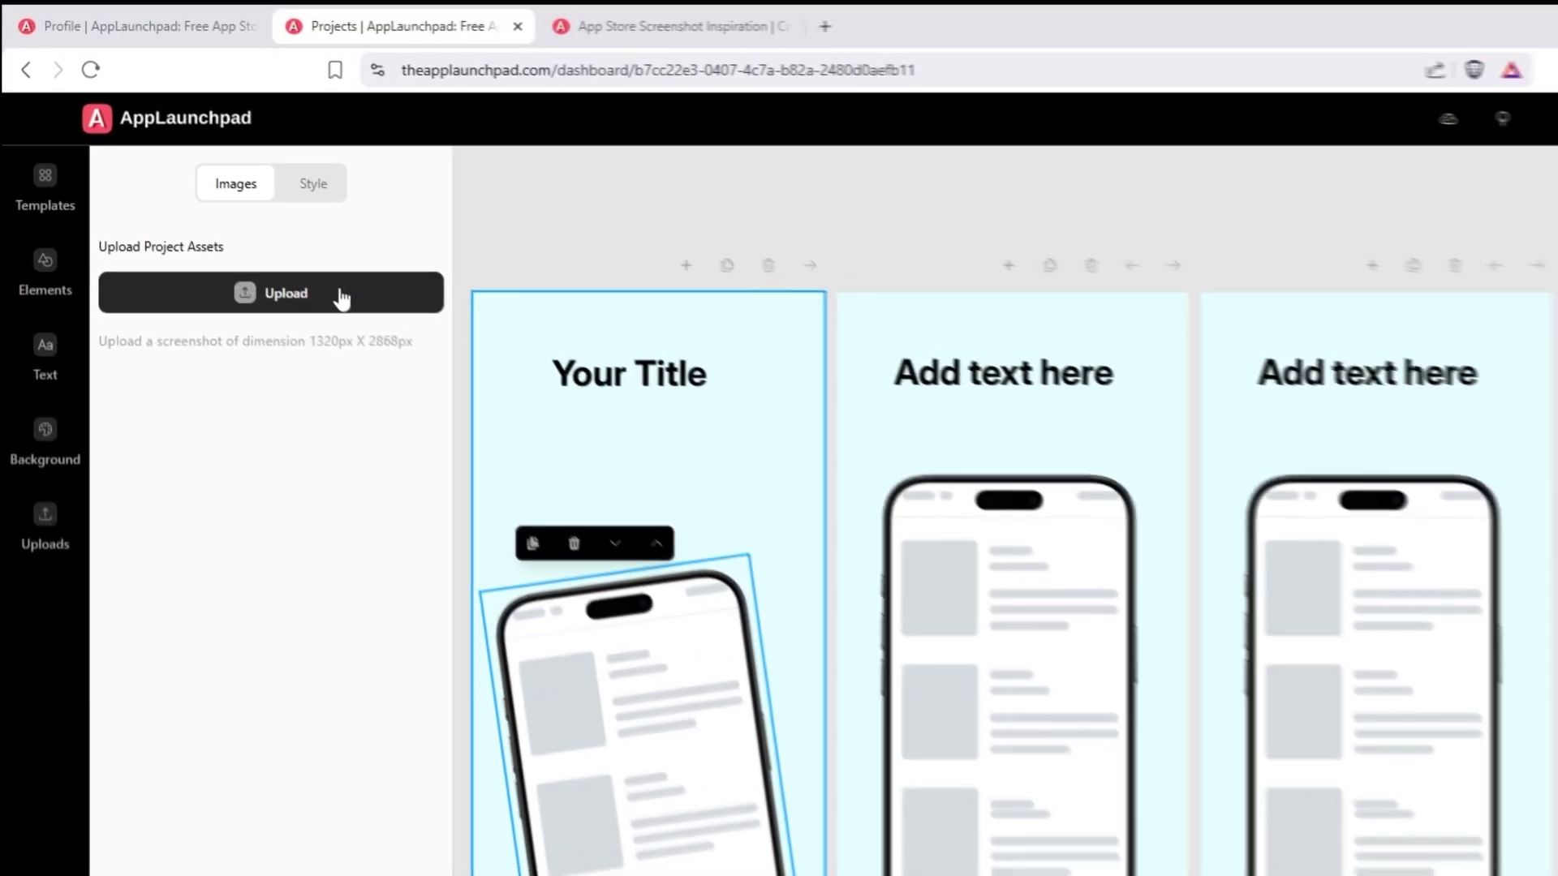
Step: Upload the Login, Overview and Workout images and show the runner screenshot in the phone
{"action": "left_click", "coordinate": [257, 218]}
{"action": "left_click_drag", "start_coordinate": [759, 331], "coordinate": [480, 221]}
{"action": "left_click", "coordinate": [880, 555]}
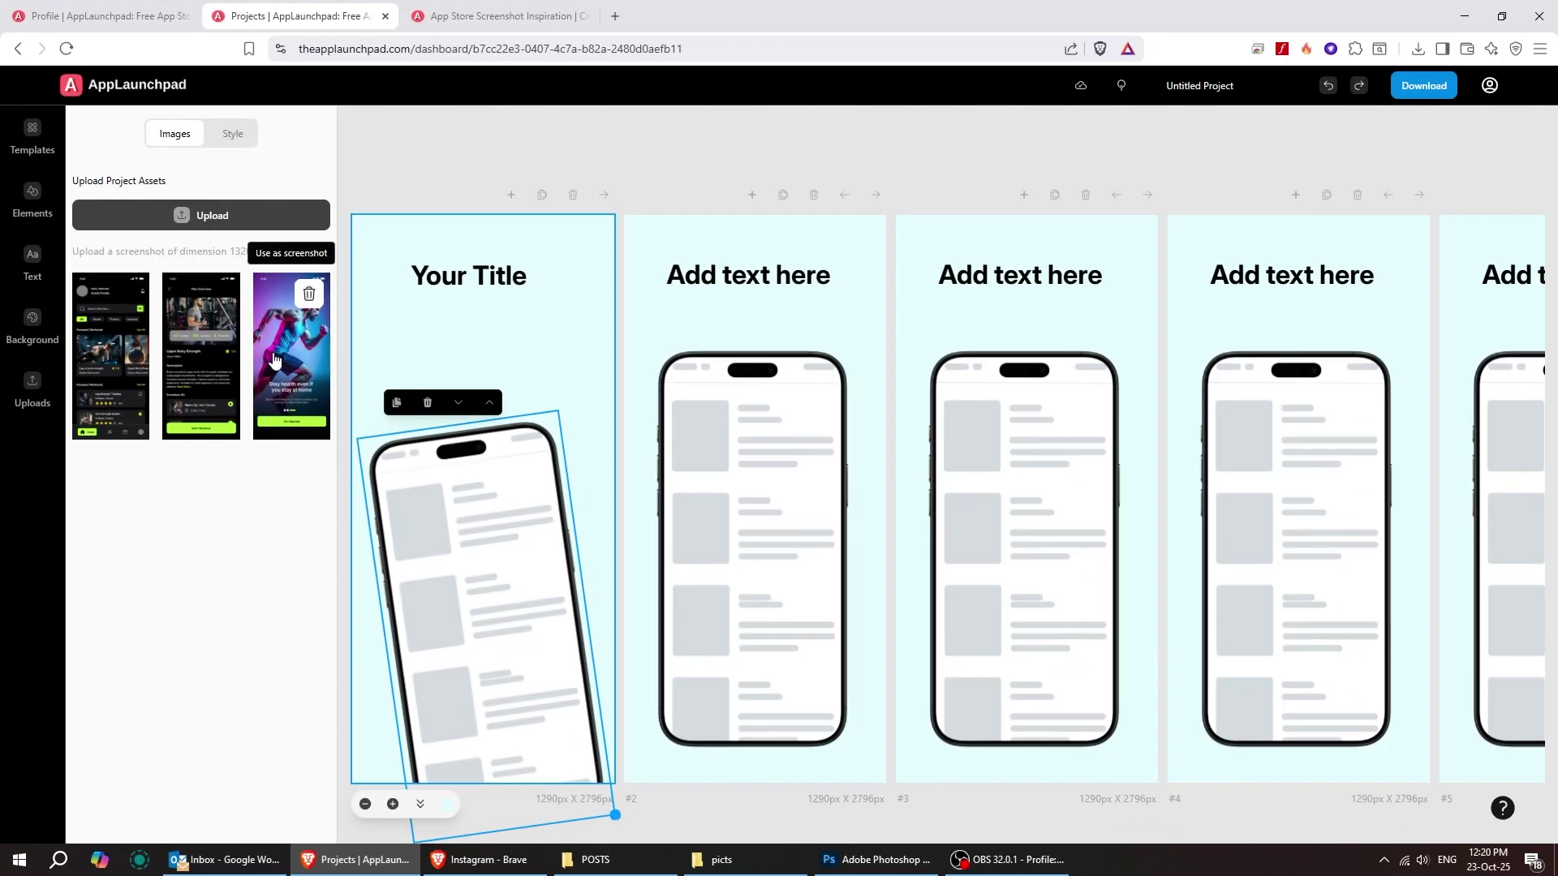
{"action": "left_click", "coordinate": [355, 497]}
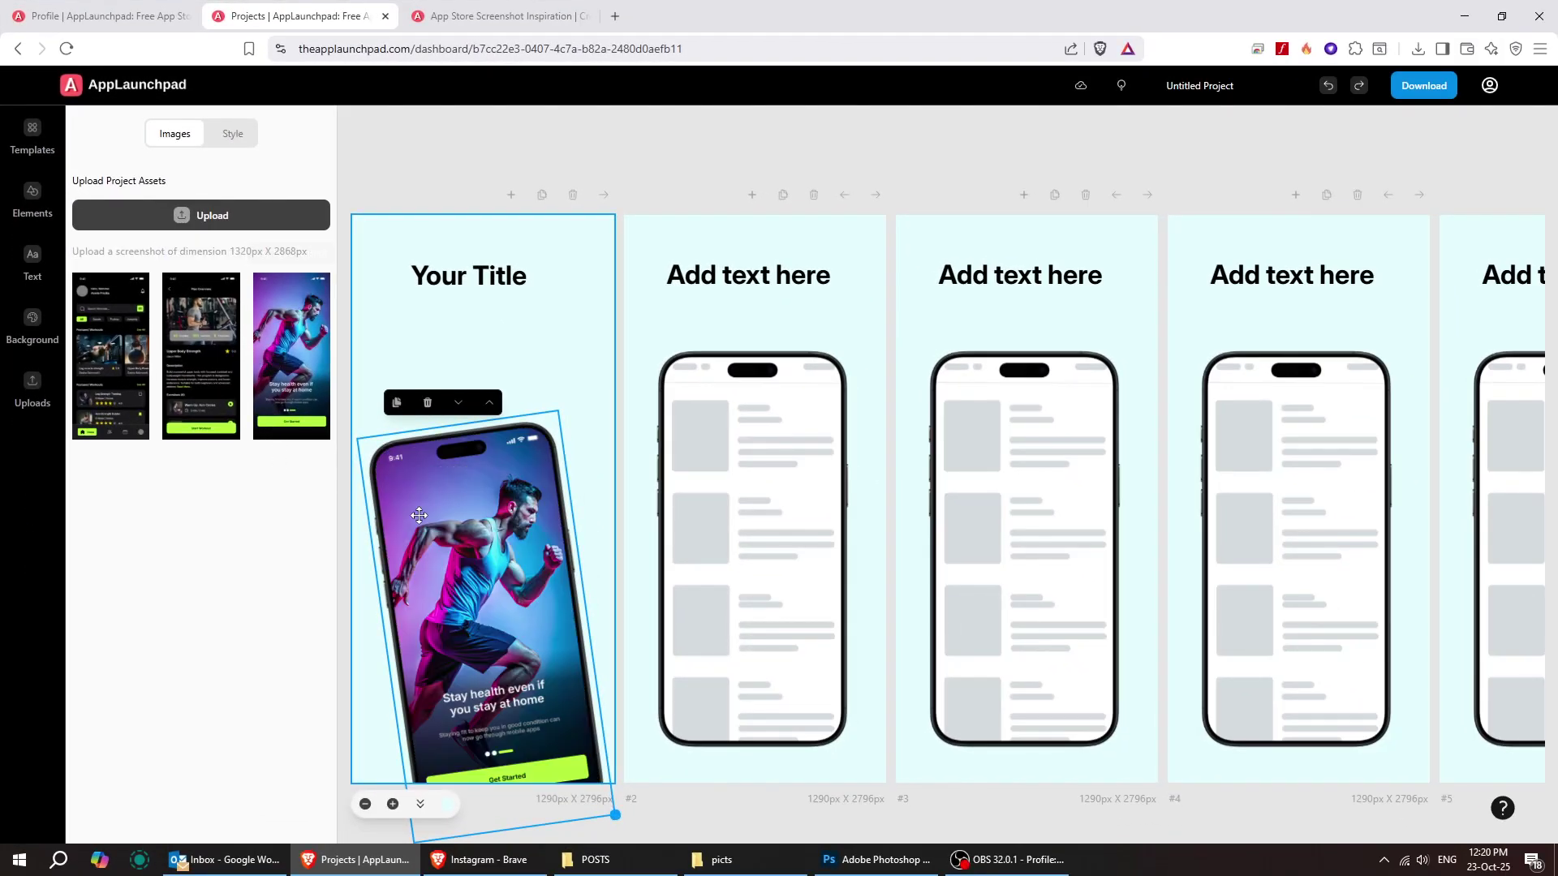
Step: Give screen 1 a bright blue background
{"action": "left_click", "coordinate": [515, 351]}
{"action": "left_click", "coordinate": [279, 338]}
{"action": "left_click", "coordinate": [214, 268]}
{"action": "left_click", "coordinate": [277, 572]}
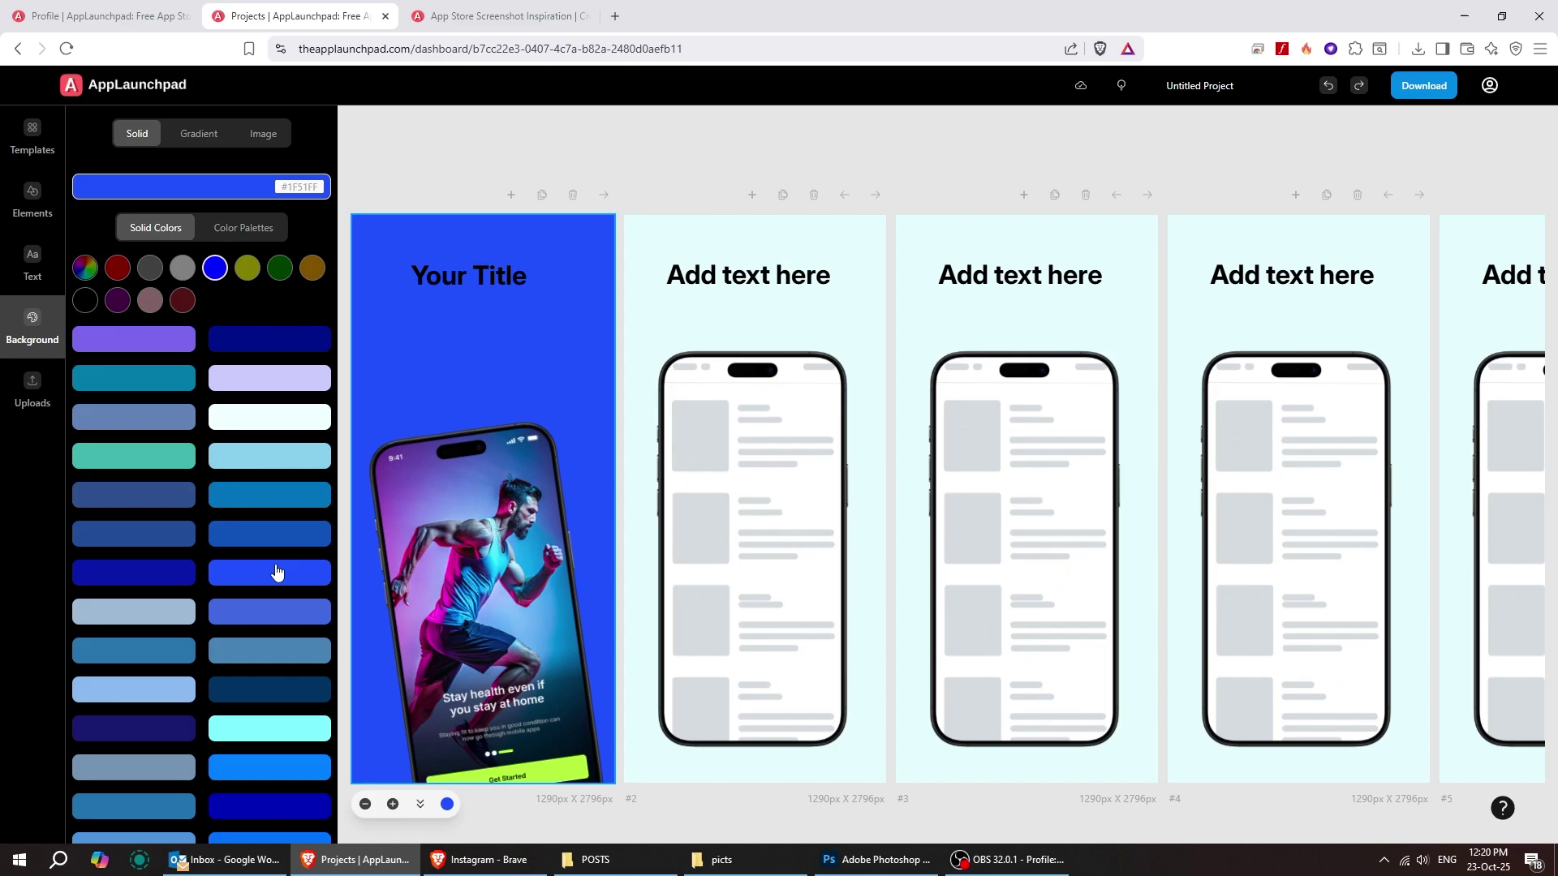
Step: Move Your Title slightly lower and make it white
{"action": "left_click_drag", "start_coordinate": [469, 276], "coordinate": [470, 314]}
{"action": "left_click", "coordinate": [227, 133]}
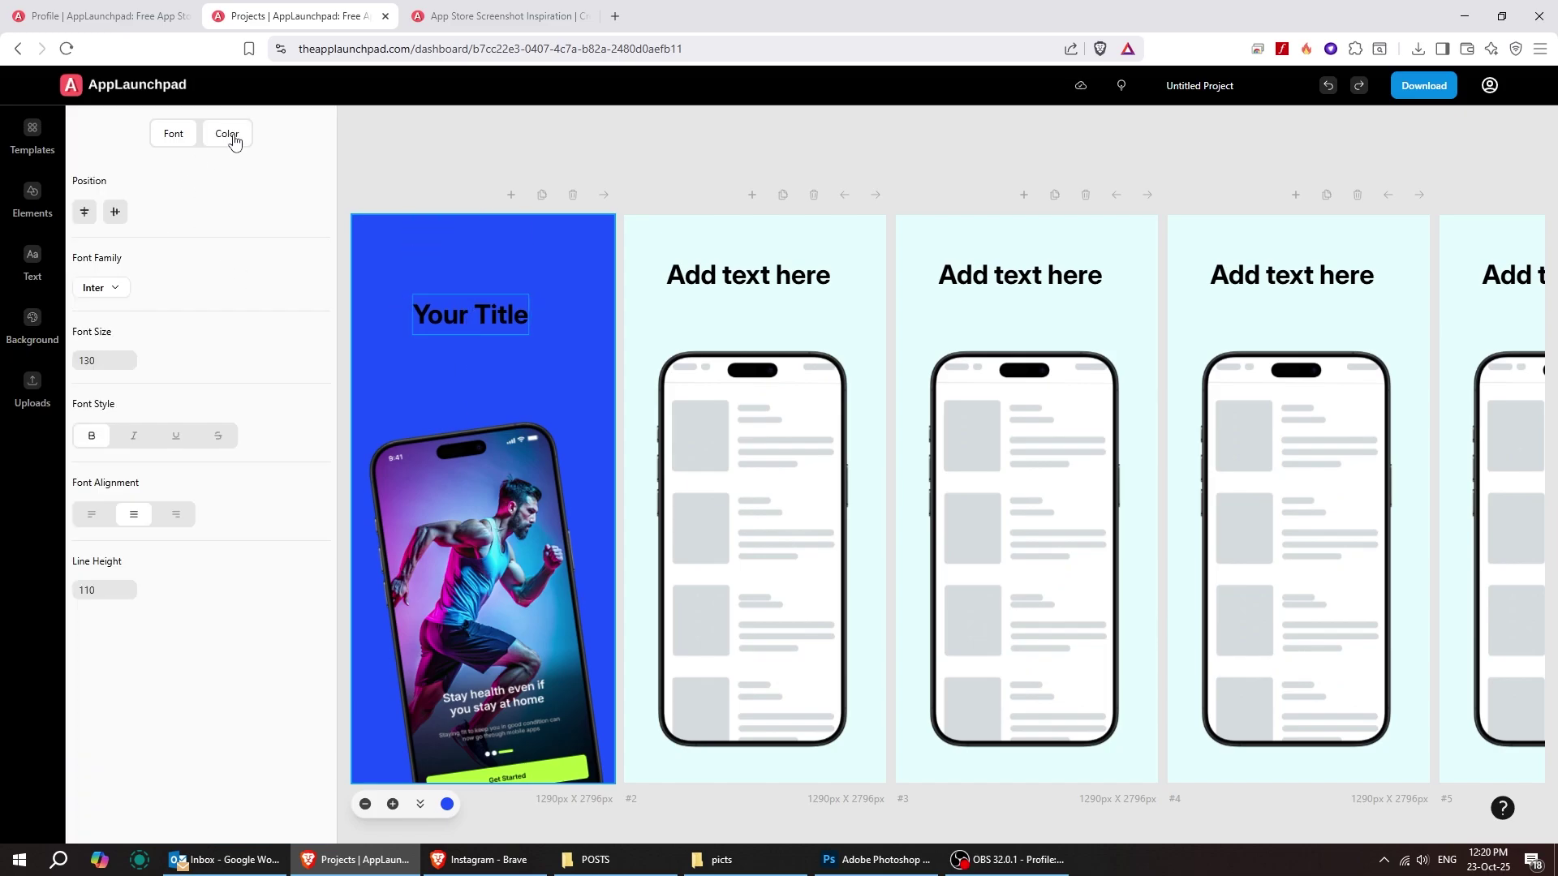
{"action": "left_click", "coordinate": [391, 197]}
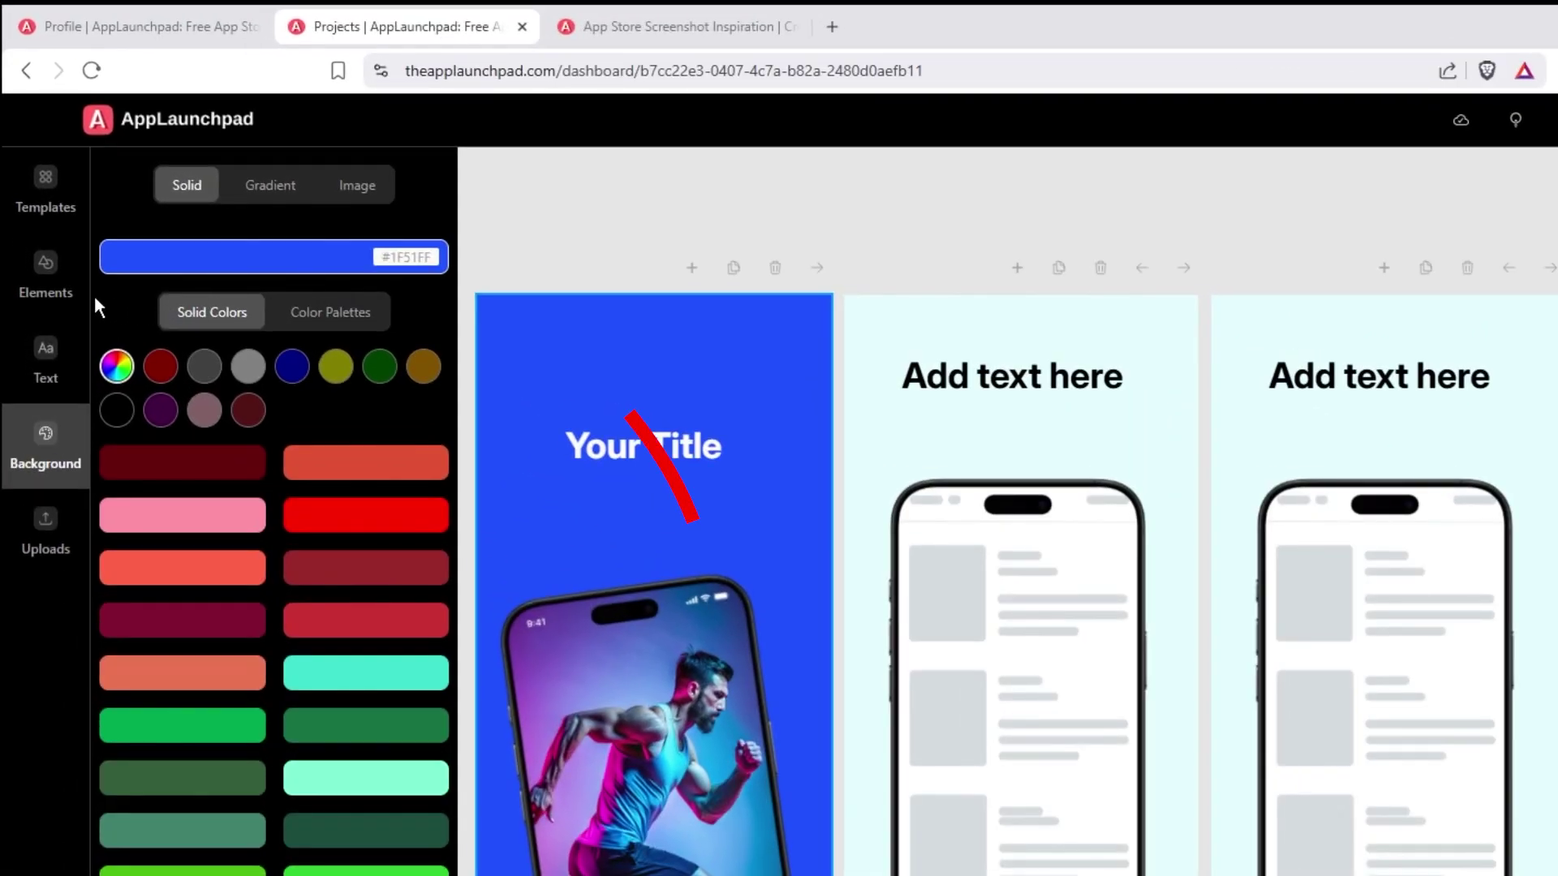
Step: Delete the old phone mockup from screen 1
{"action": "left_click", "coordinate": [52, 214]}
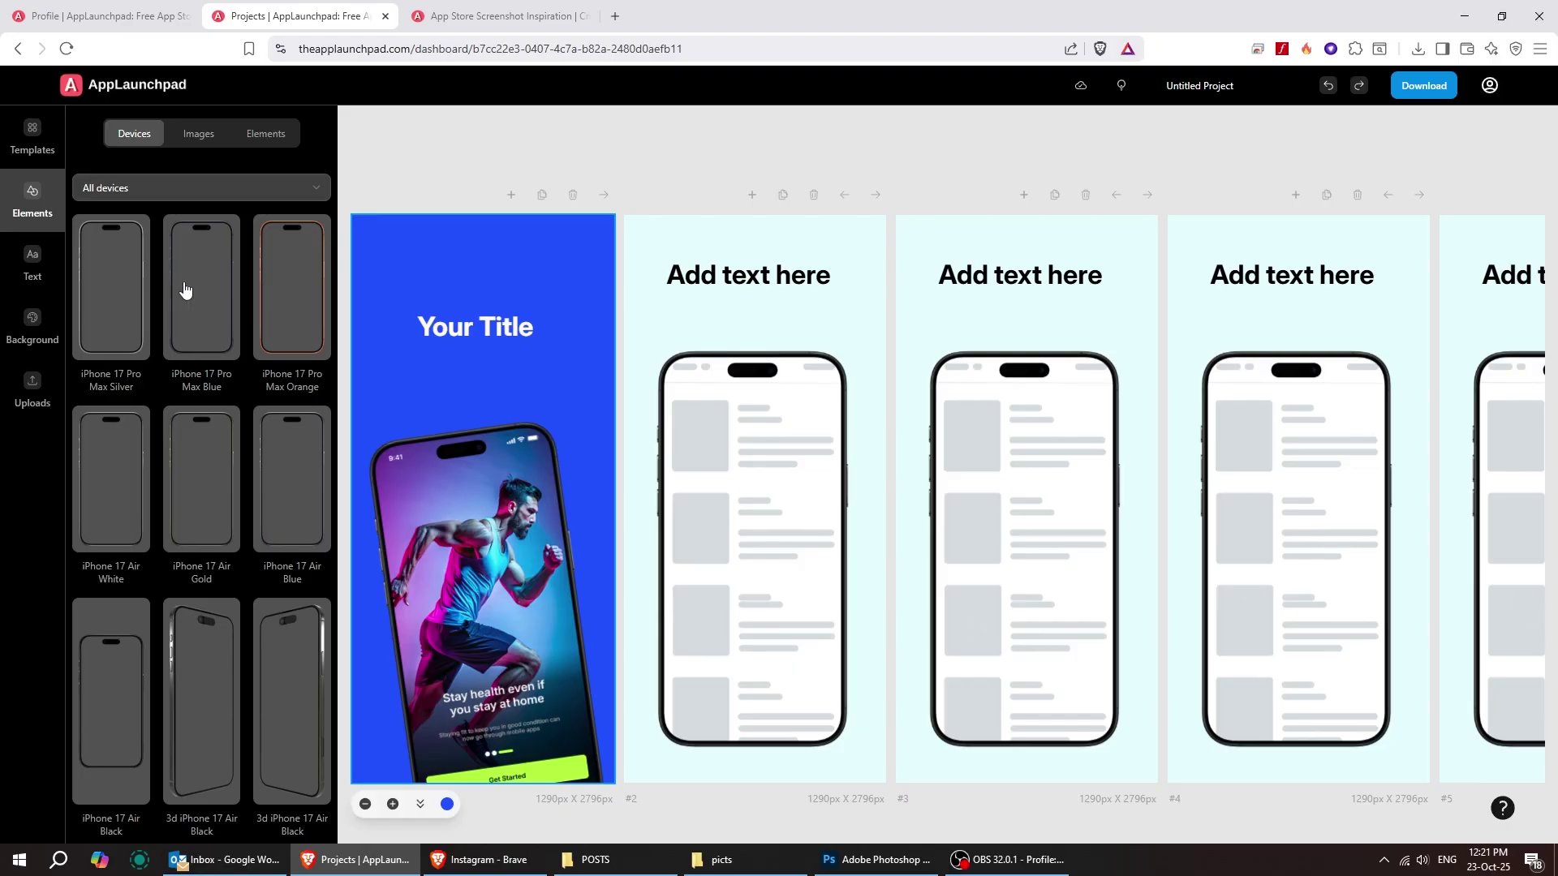
{"action": "scroll", "coordinate": [266, 422], "scroll_direction": "down", "scroll_amount": 6}
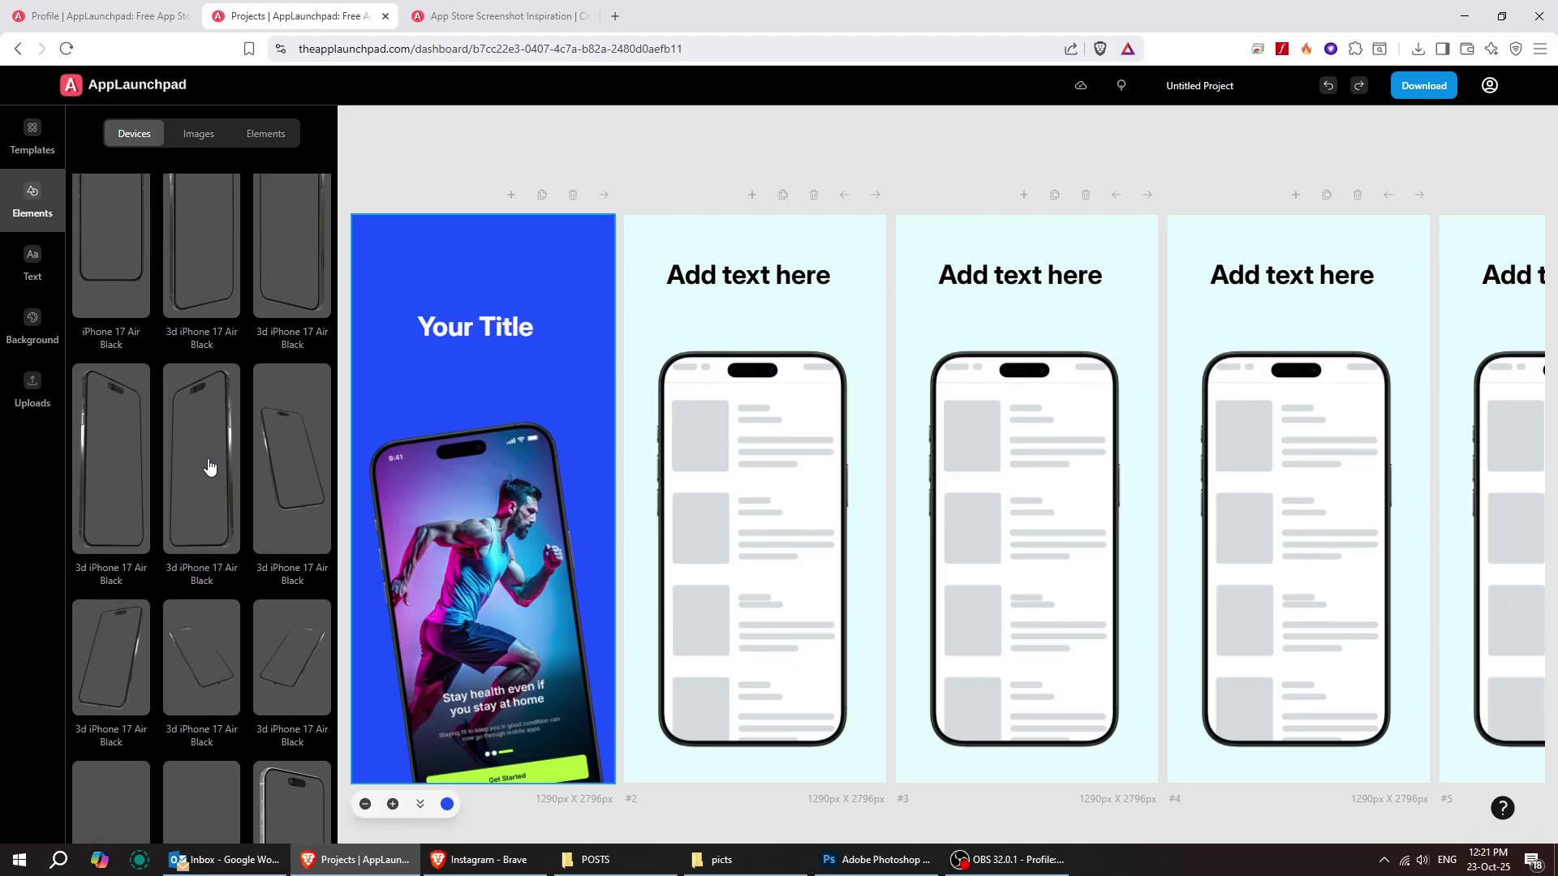
{"action": "left_click", "coordinate": [492, 522]}
{"action": "key", "text": "Delete"}
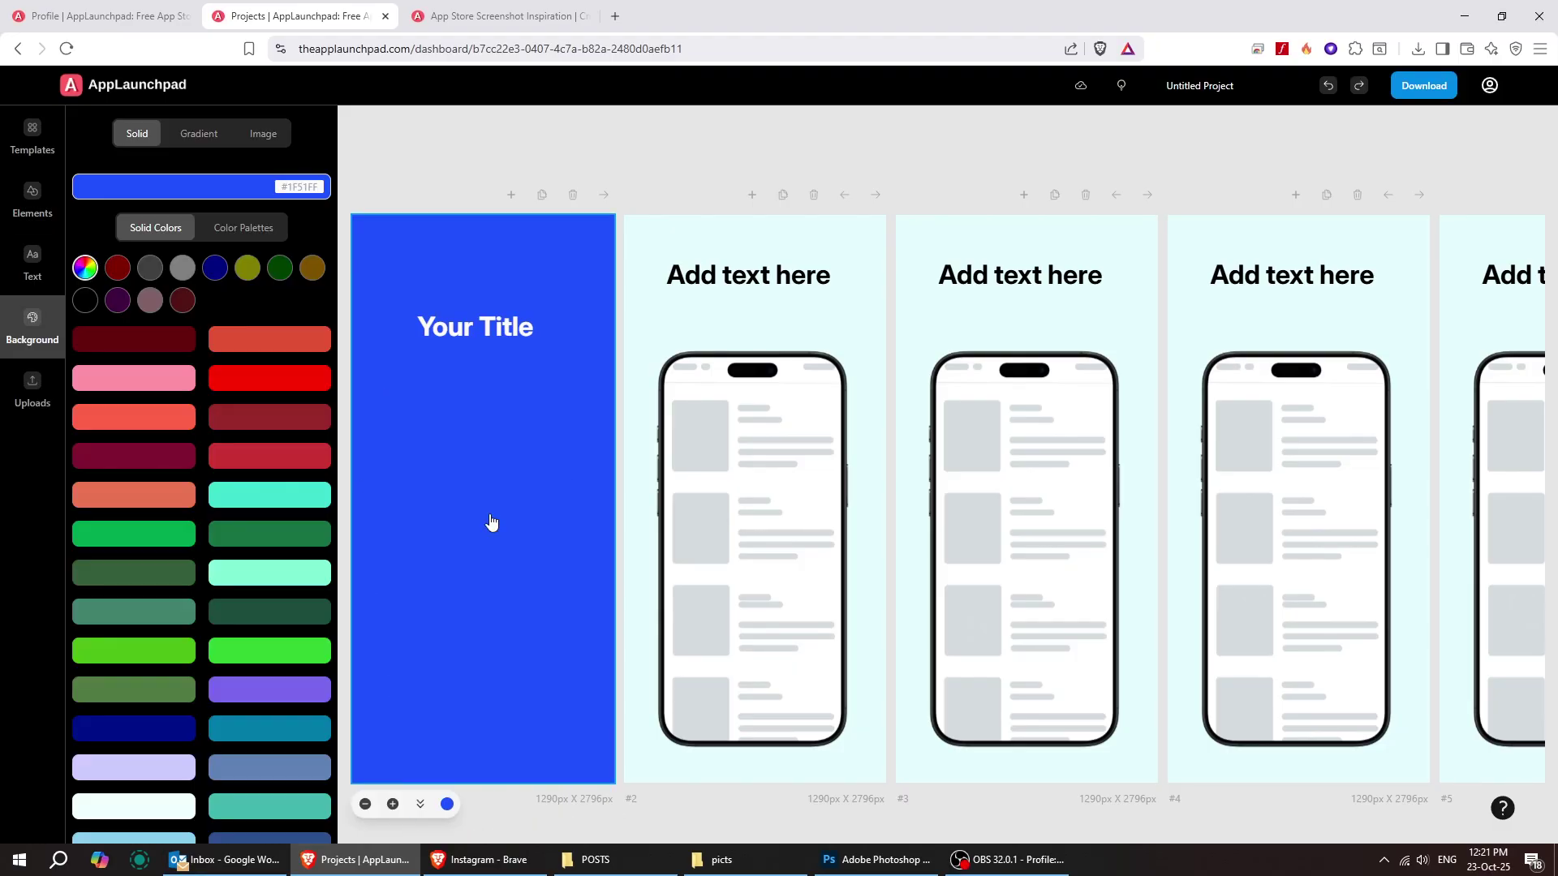
Step: Place a 3D iPhone 17 Air on screen 1, tilted about 15° and enlarged
{"action": "left_click", "coordinate": [32, 203]}
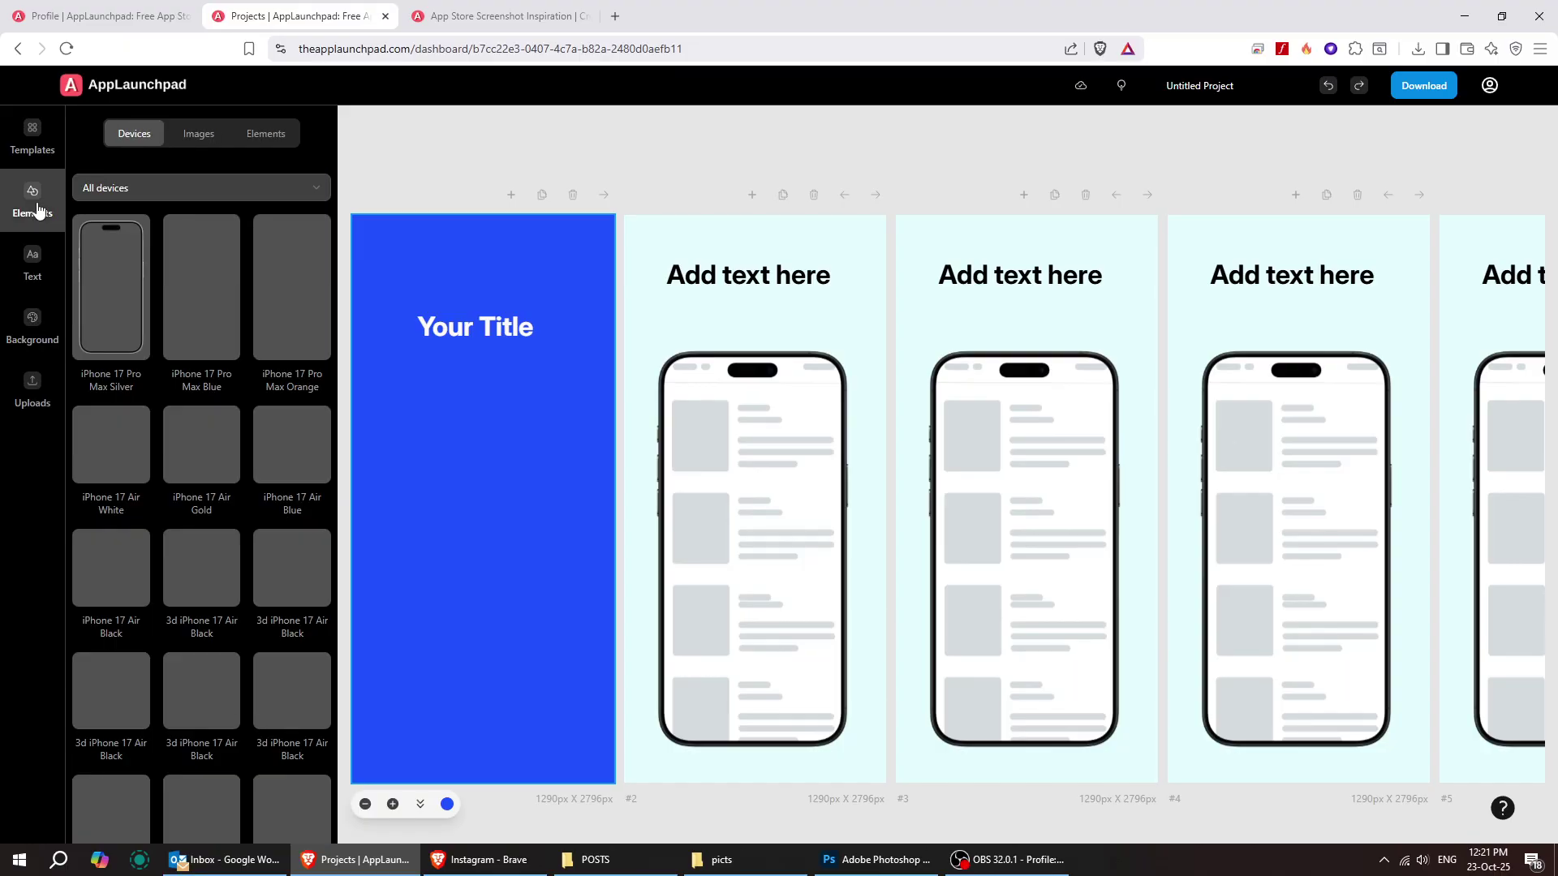
{"action": "scroll", "coordinate": [313, 490], "scroll_direction": "down", "scroll_amount": 3}
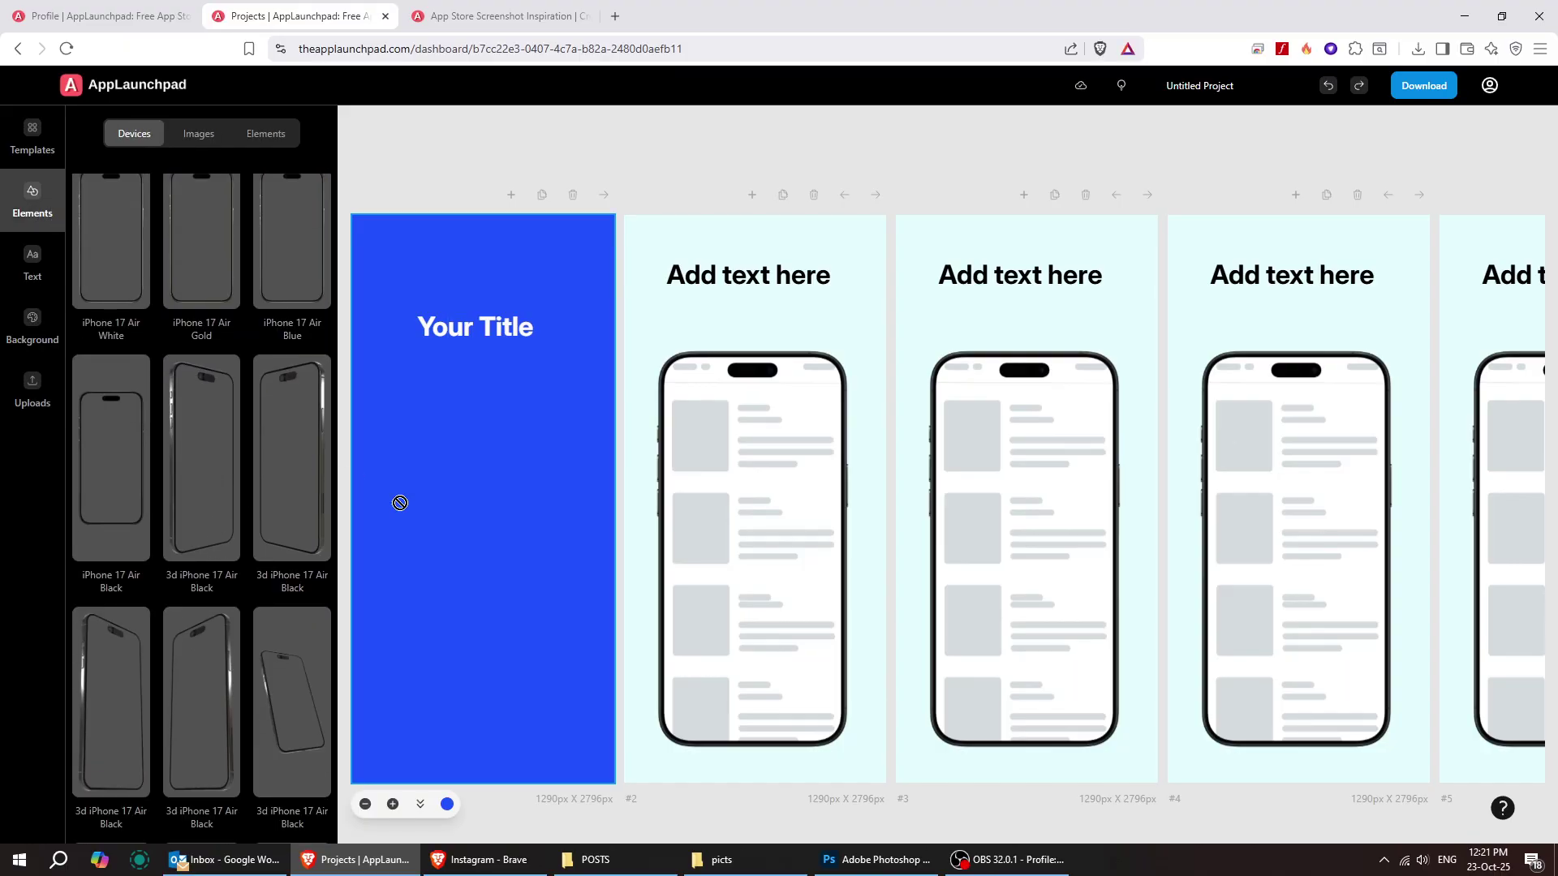
{"action": "left_click_drag", "start_coordinate": [400, 503], "coordinate": [402, 478]}
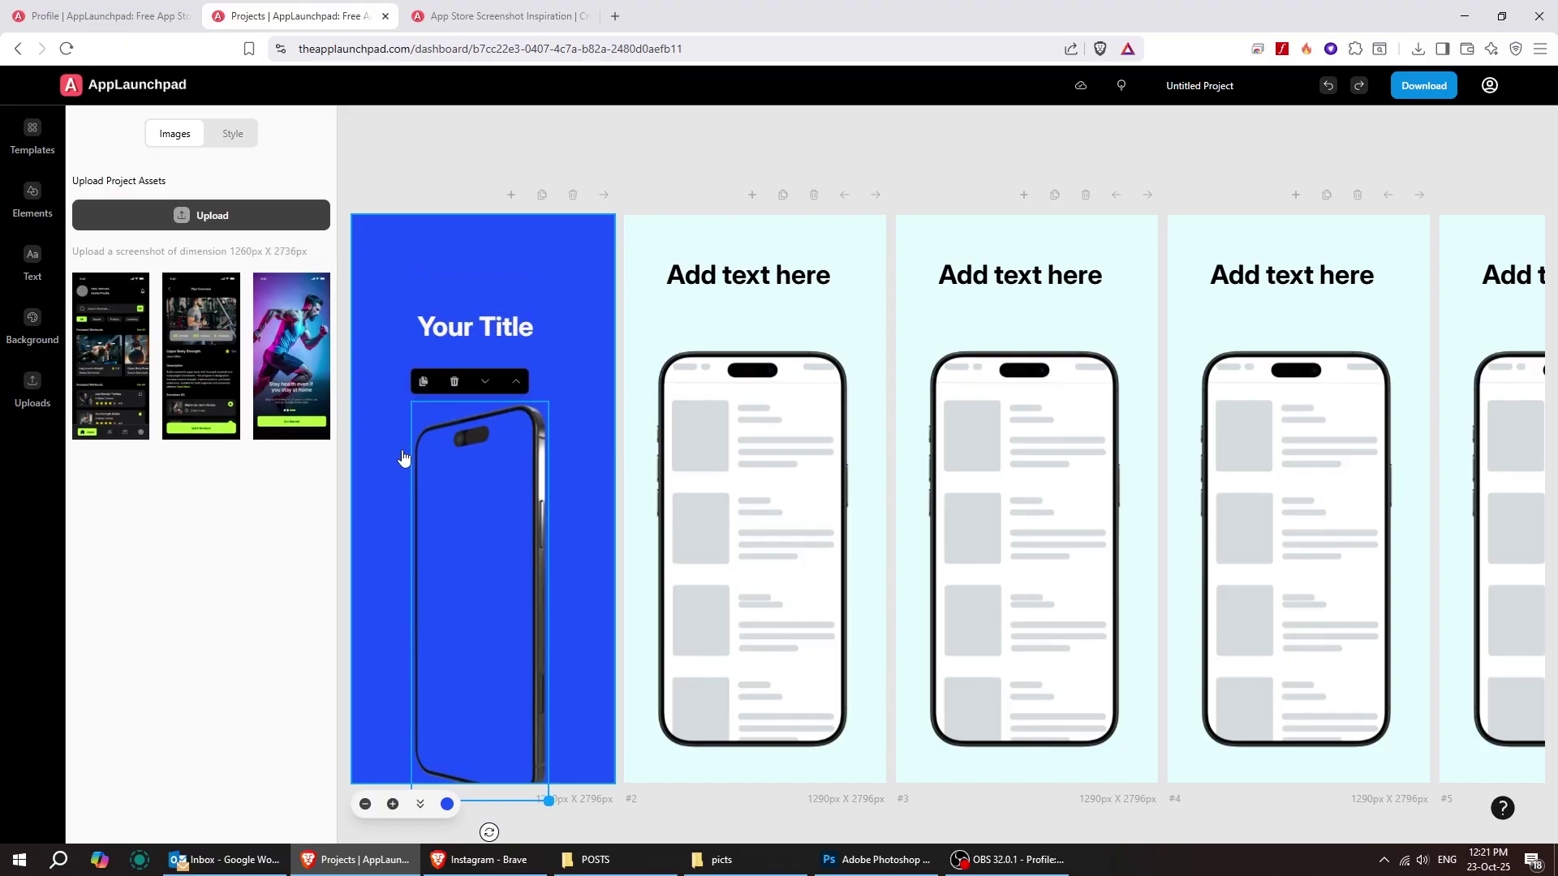
{"action": "left_click_drag", "start_coordinate": [489, 832], "coordinate": [433, 828]}
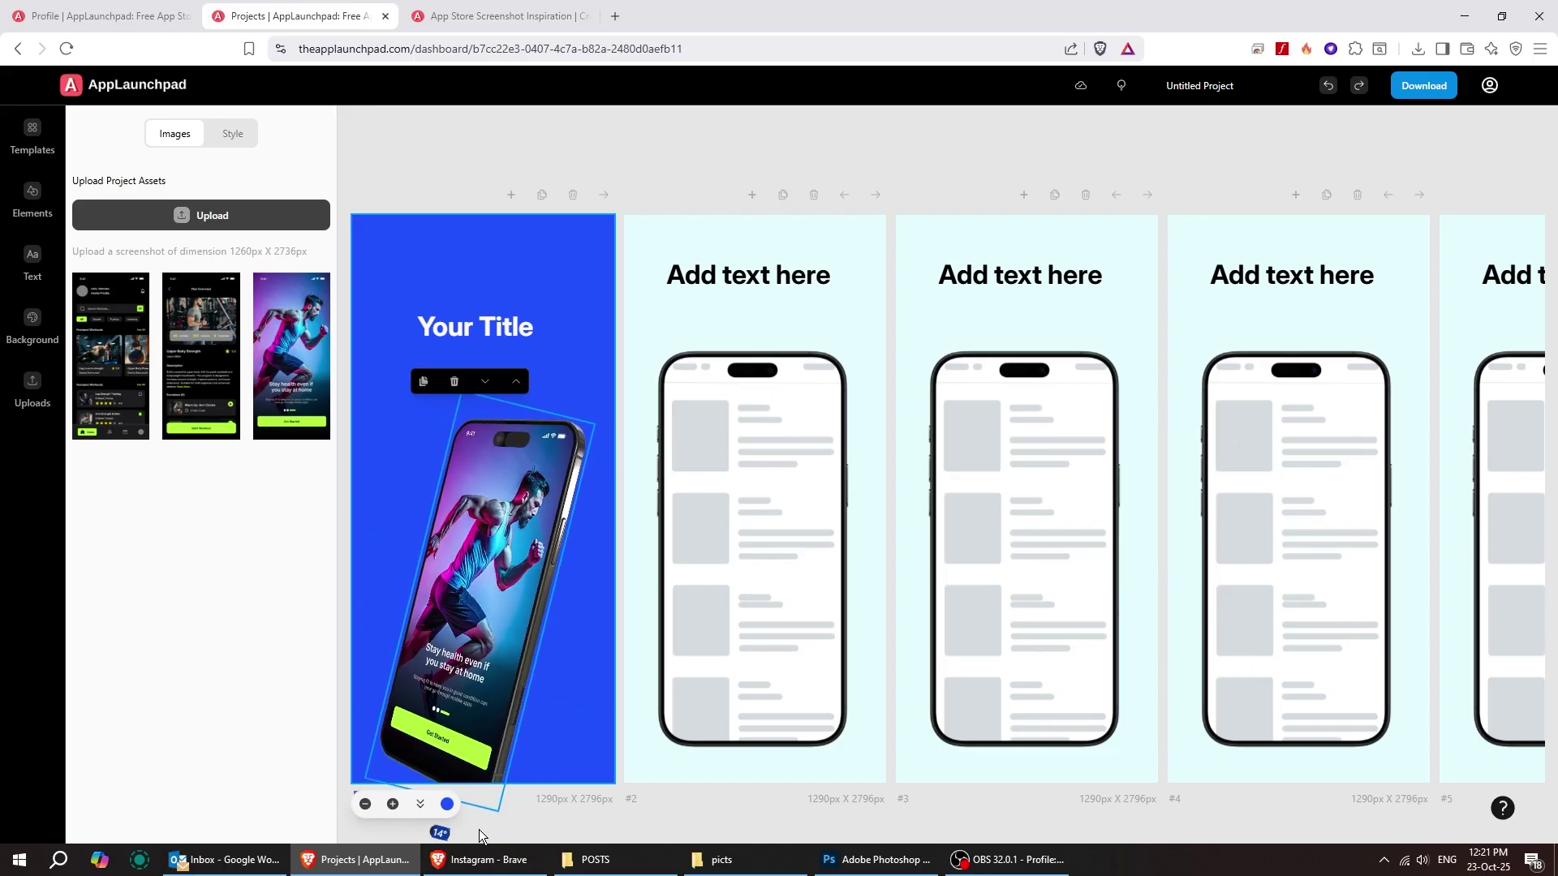
{"action": "left_click_drag", "start_coordinate": [599, 436], "coordinate": [596, 276]}
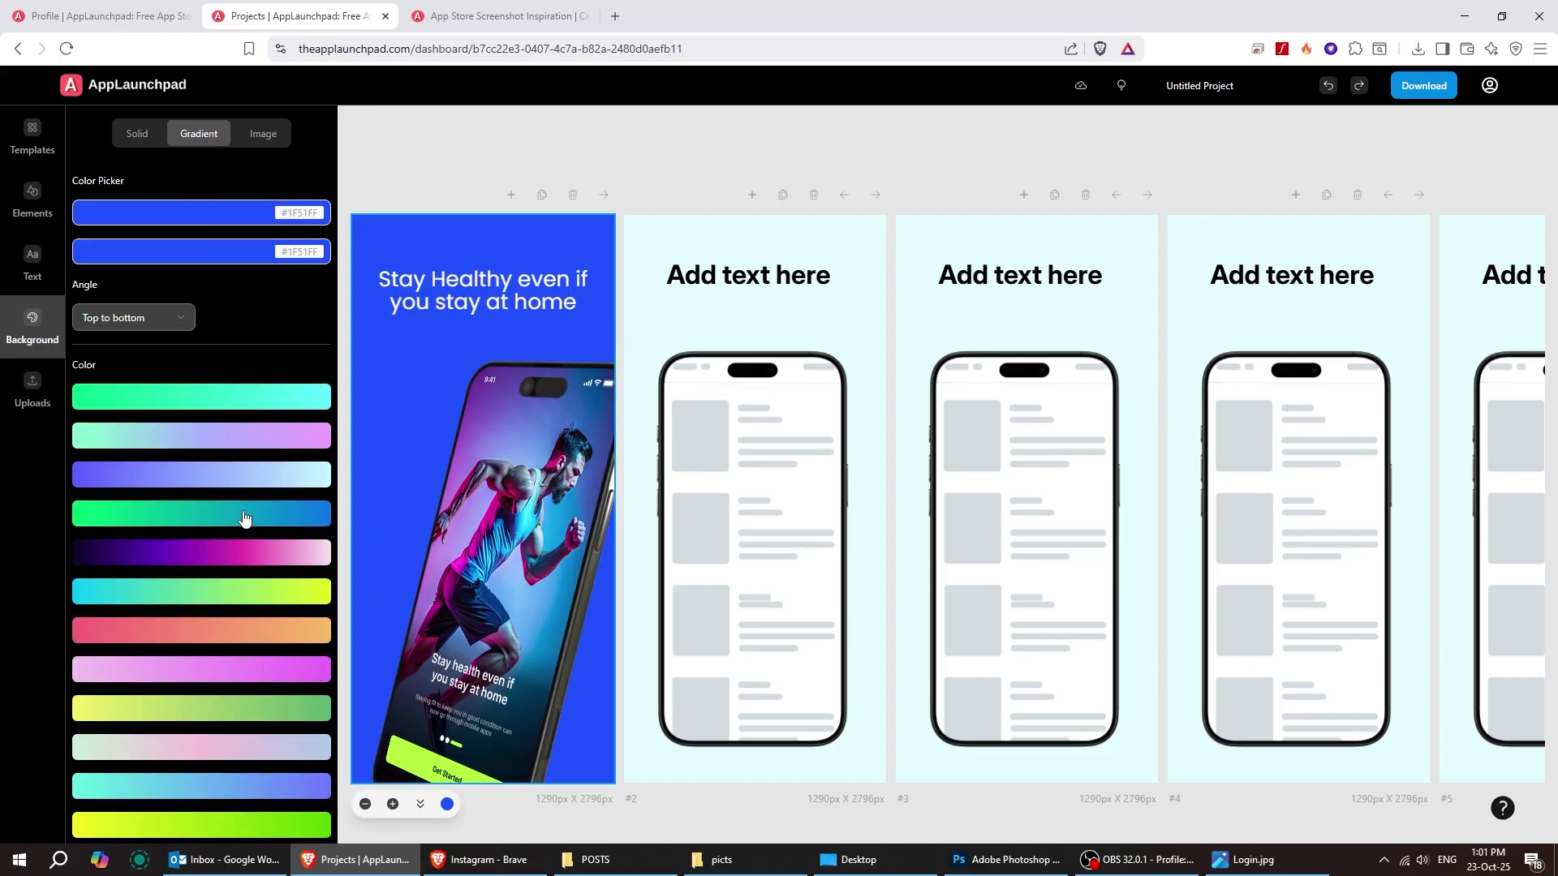
Step: Apply the green-to-blue gradient background to screens 1 and 2
{"action": "left_click", "coordinate": [244, 518]}
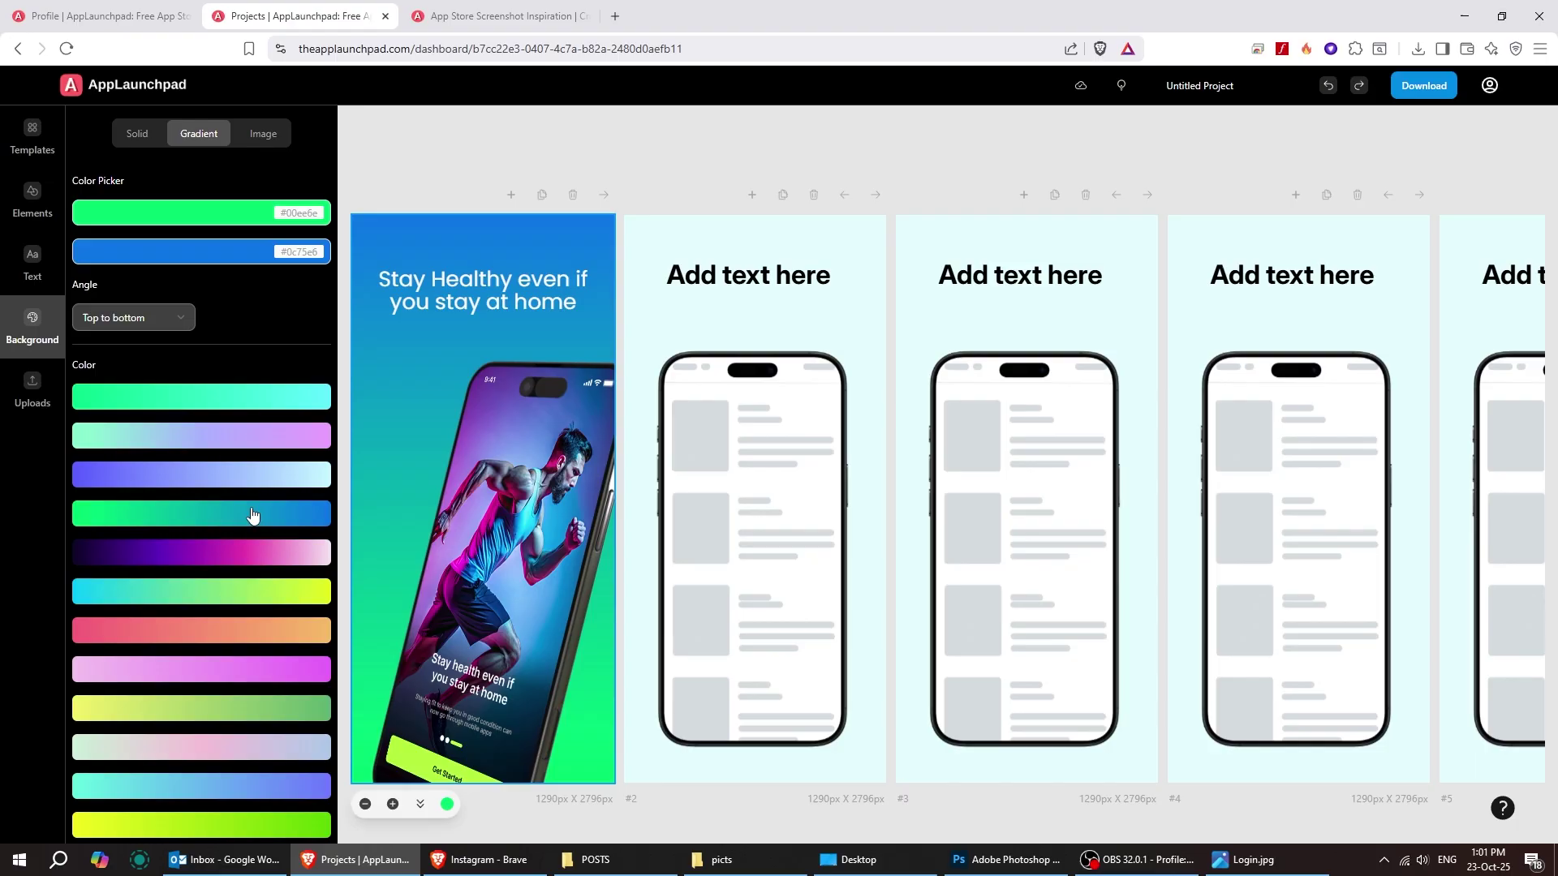
{"action": "left_click", "coordinate": [671, 306]}
{"action": "left_click", "coordinate": [244, 513]}
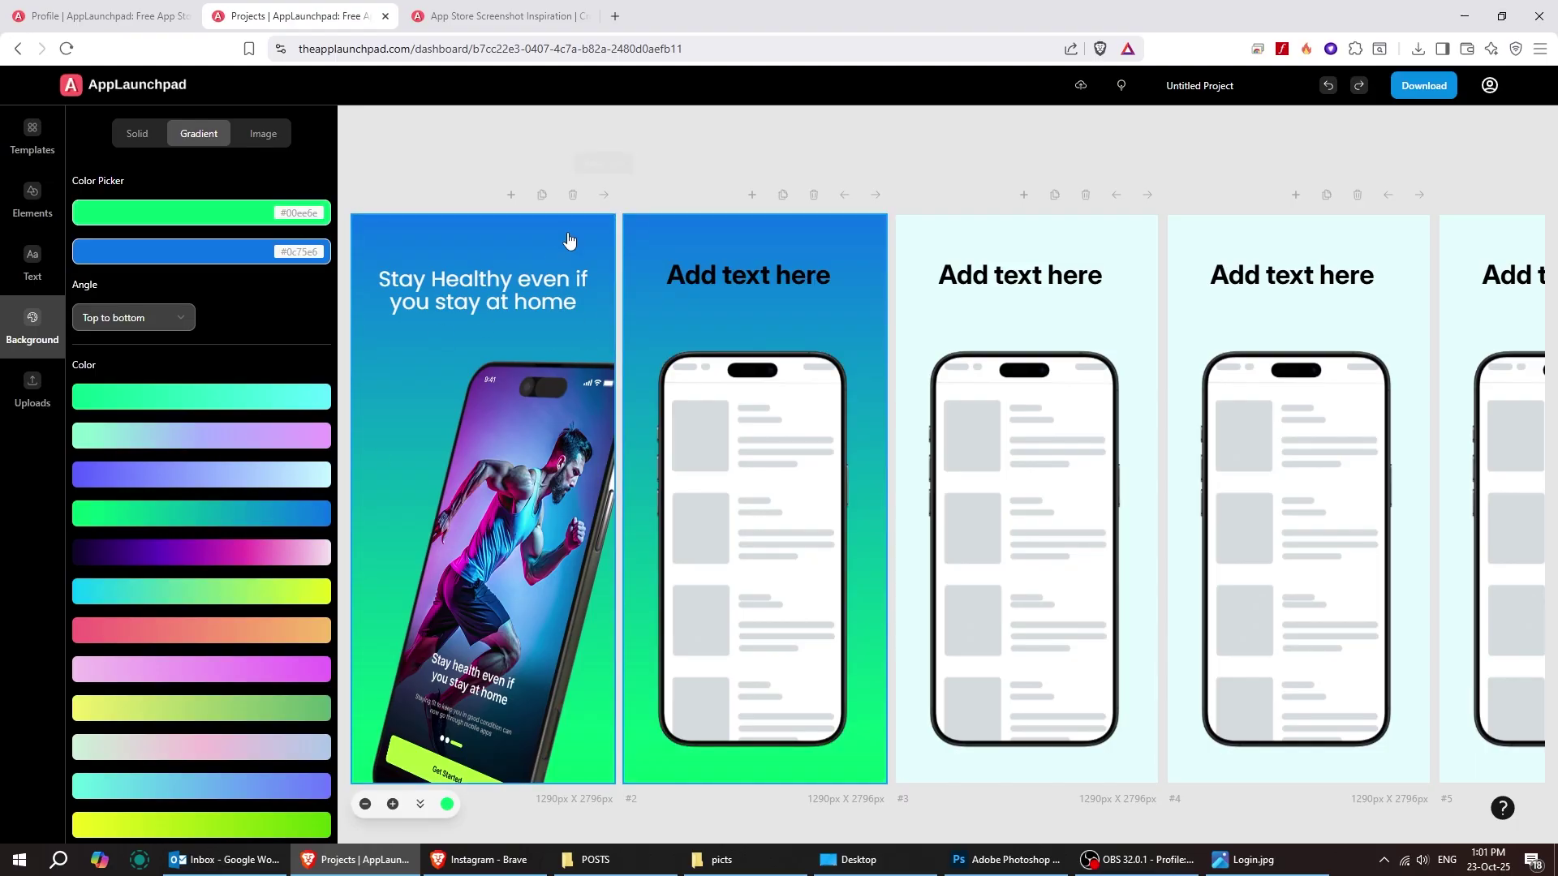
{"action": "left_click", "coordinate": [424, 348]}
Step: Add a dashed curved arrow doodle to screen 1 and colour it near-white (#FFFAFA)
{"action": "left_click", "coordinate": [47, 208]}
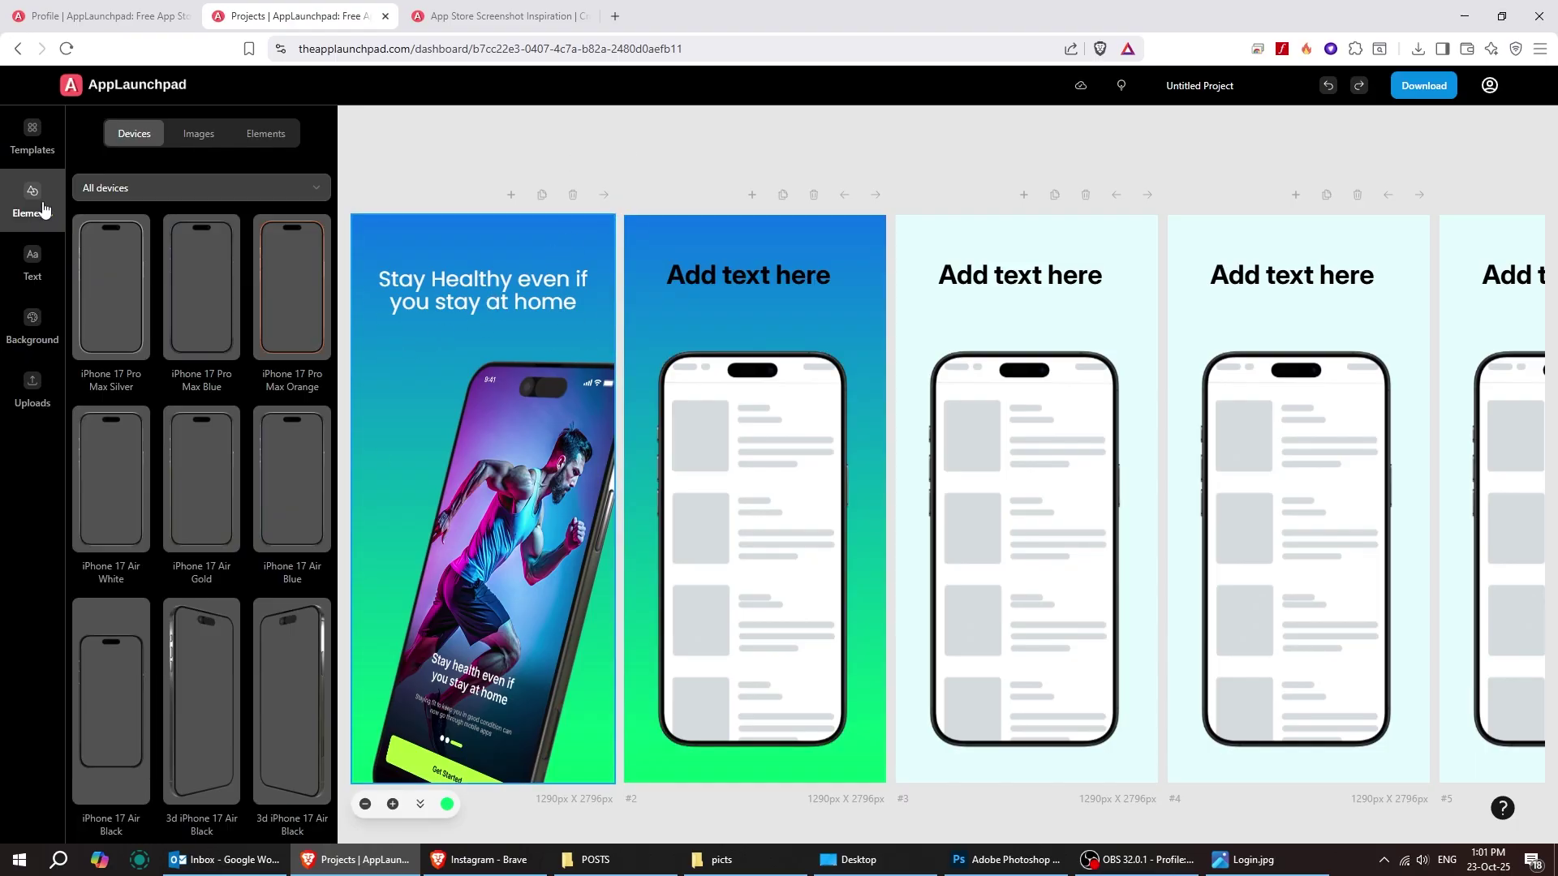
{"action": "left_click", "coordinate": [193, 139]}
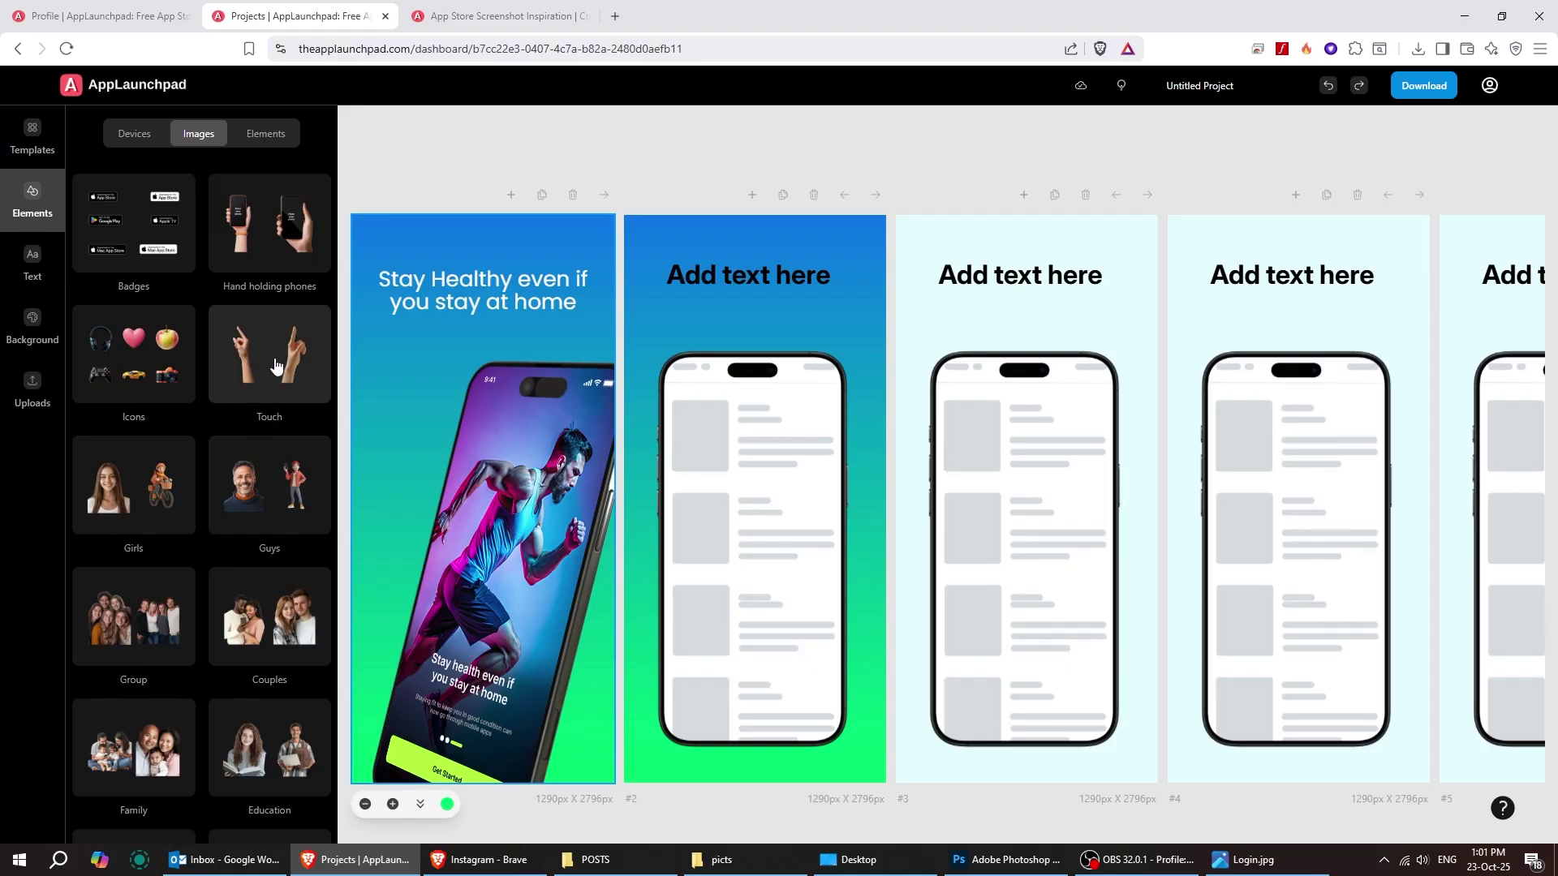
{"action": "left_click", "coordinate": [266, 134]}
{"action": "left_click", "coordinate": [151, 233]}
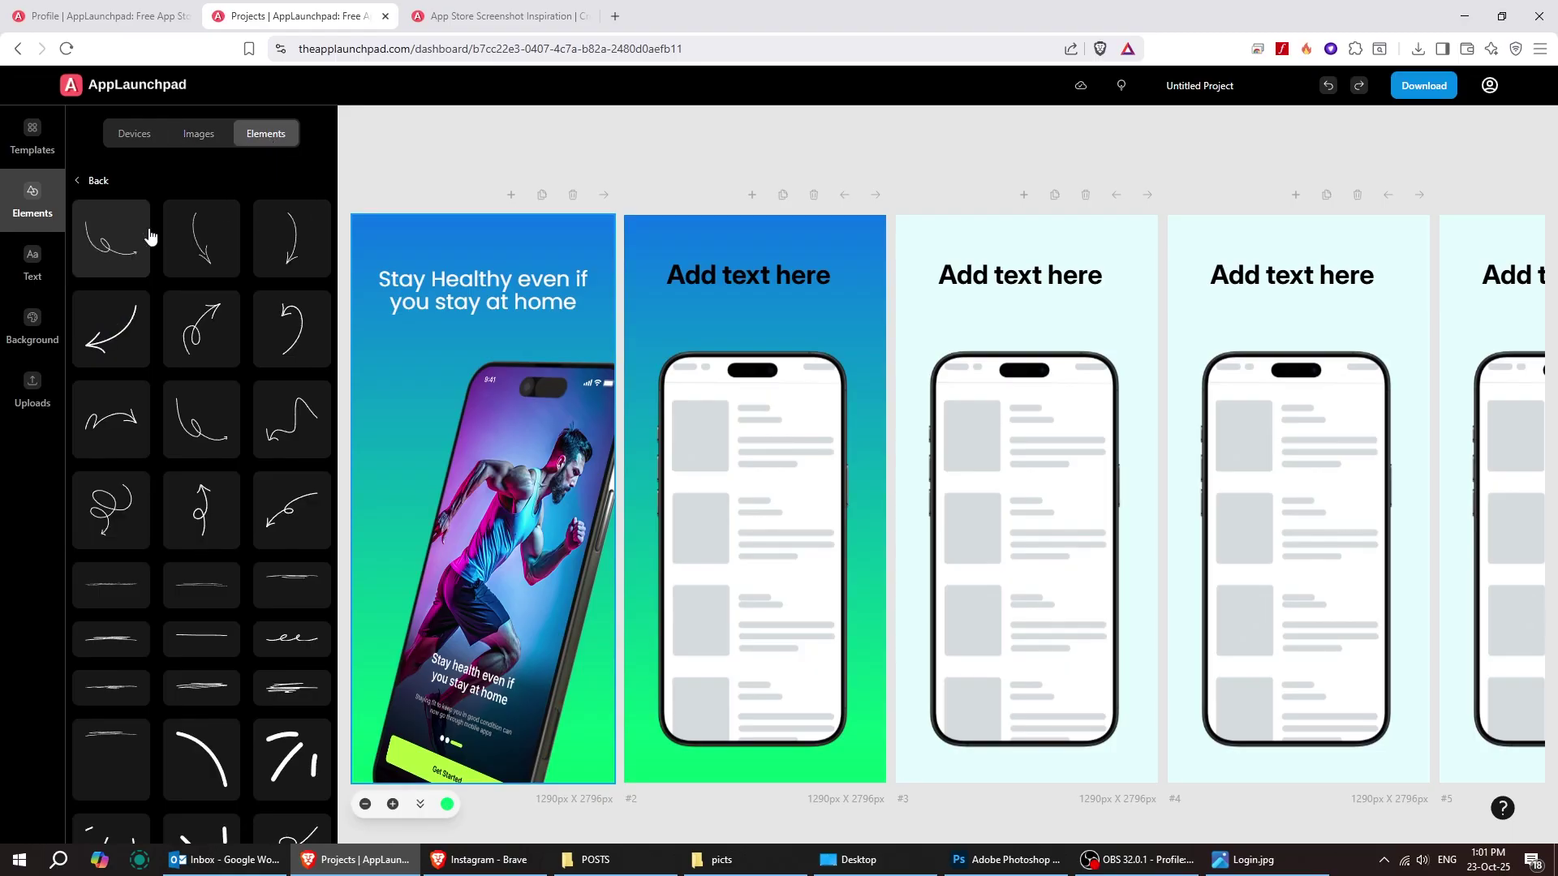
{"action": "scroll", "coordinate": [146, 275], "scroll_direction": "down", "scroll_amount": 15}
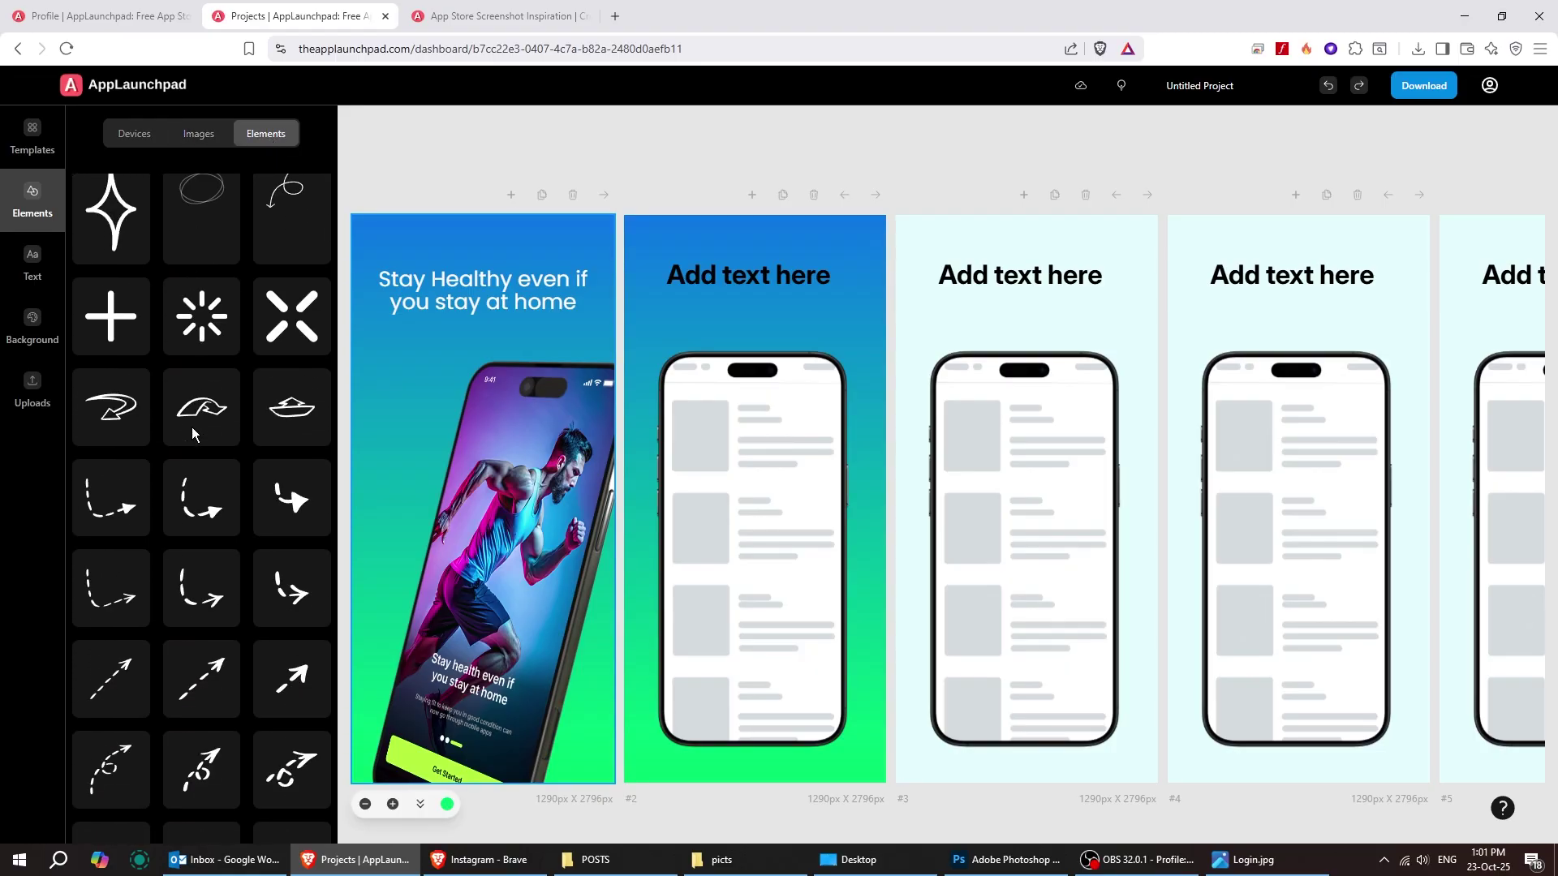
{"action": "left_click_drag", "start_coordinate": [476, 485], "coordinate": [412, 406]}
{"action": "left_click", "coordinate": [190, 309]}
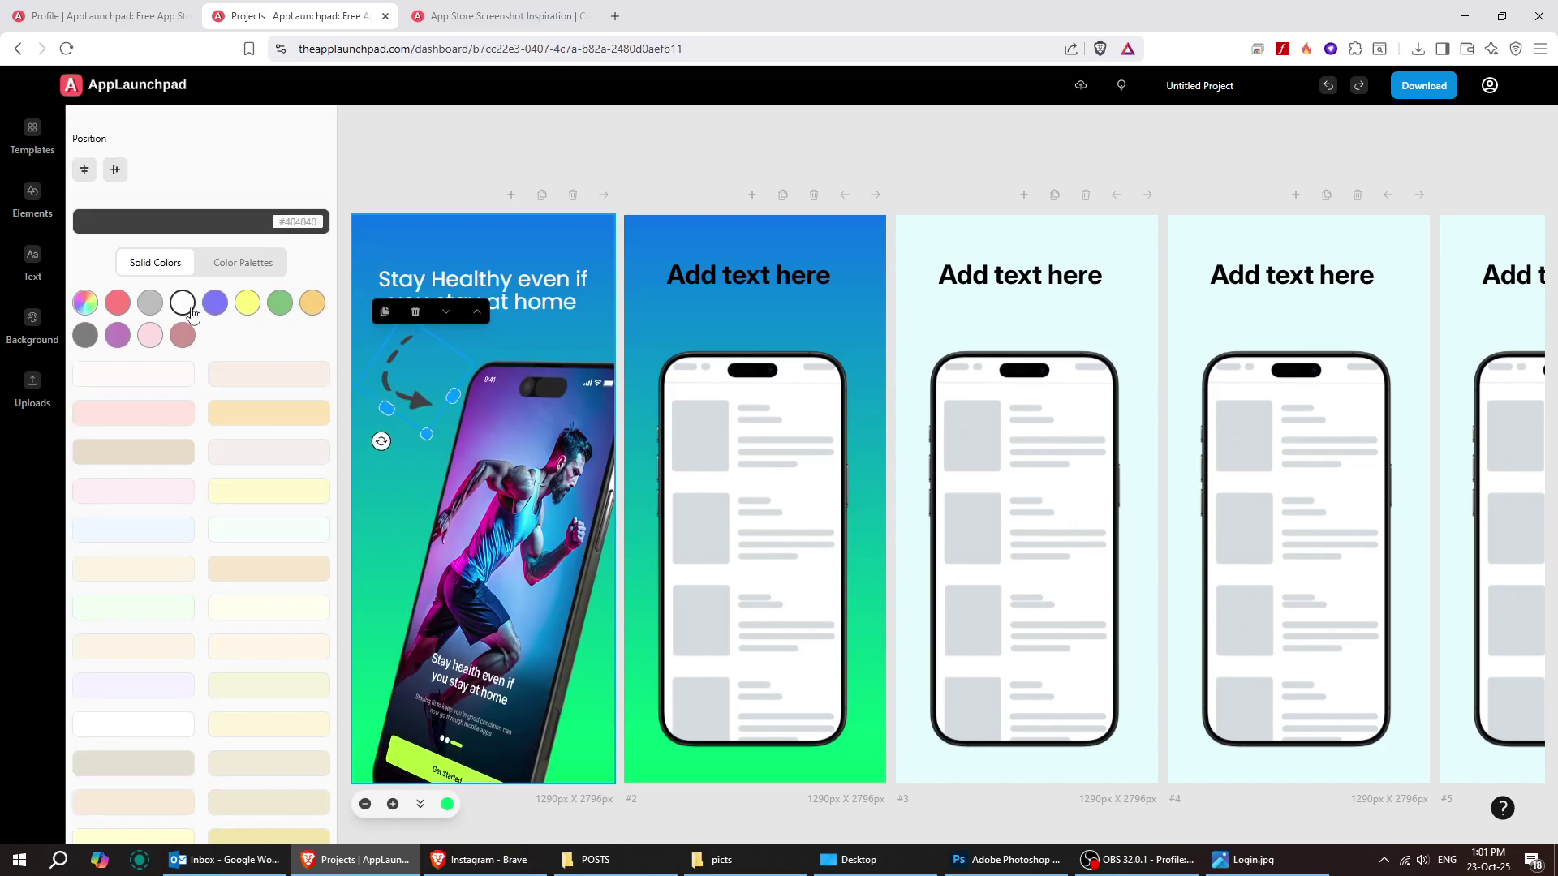
{"action": "left_click", "coordinate": [164, 374]}
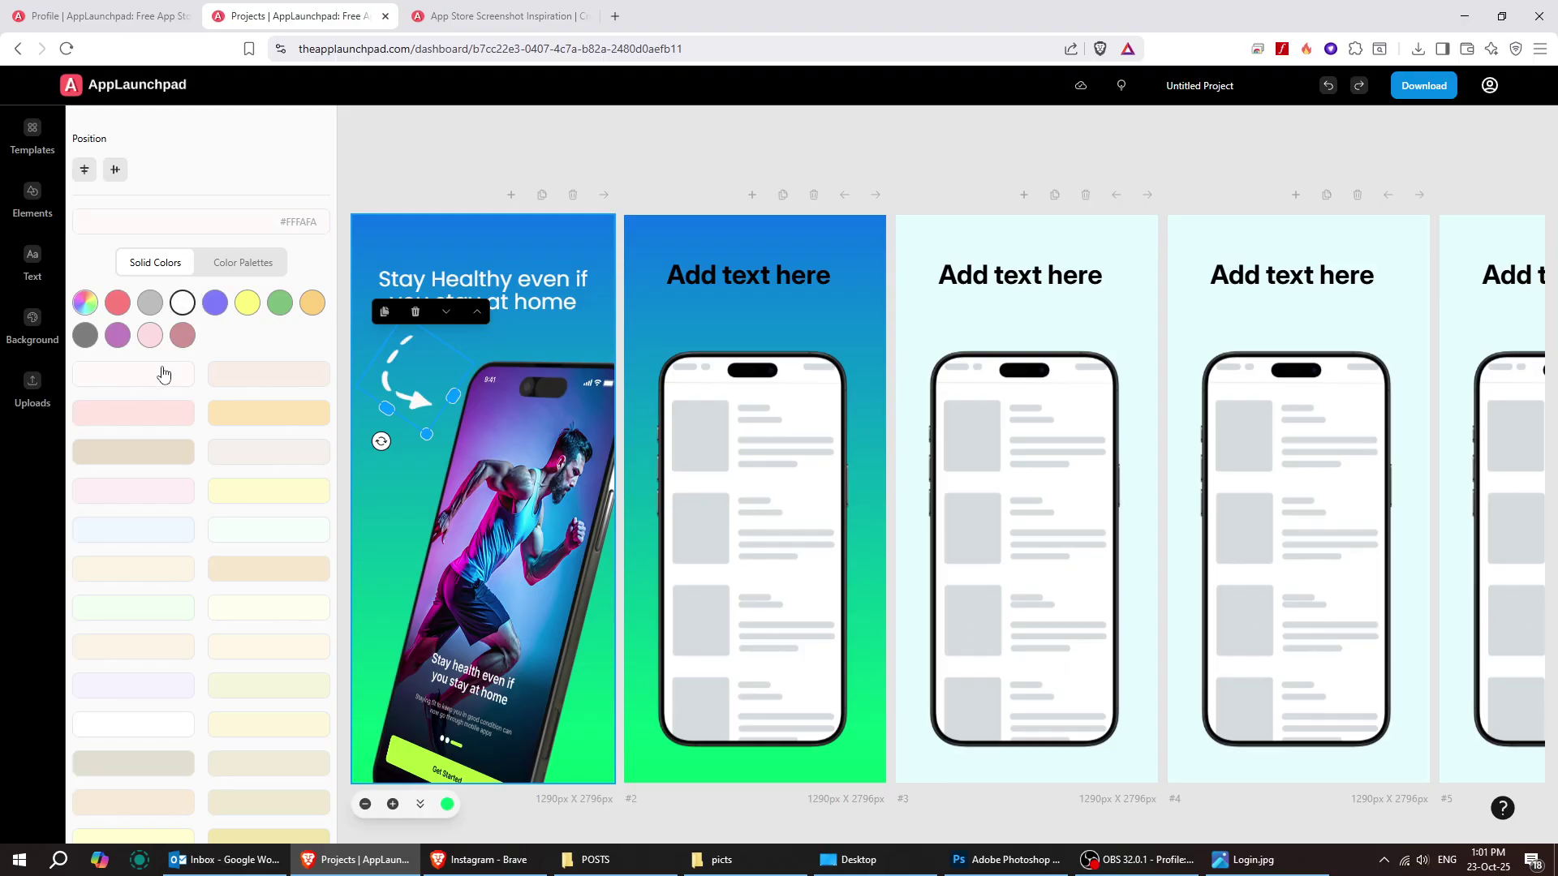
Step: Insert a new screen after screen 1 with a green-to-blue gradient background
{"action": "left_click", "coordinate": [344, 438]}
{"action": "left_click", "coordinate": [33, 325]}
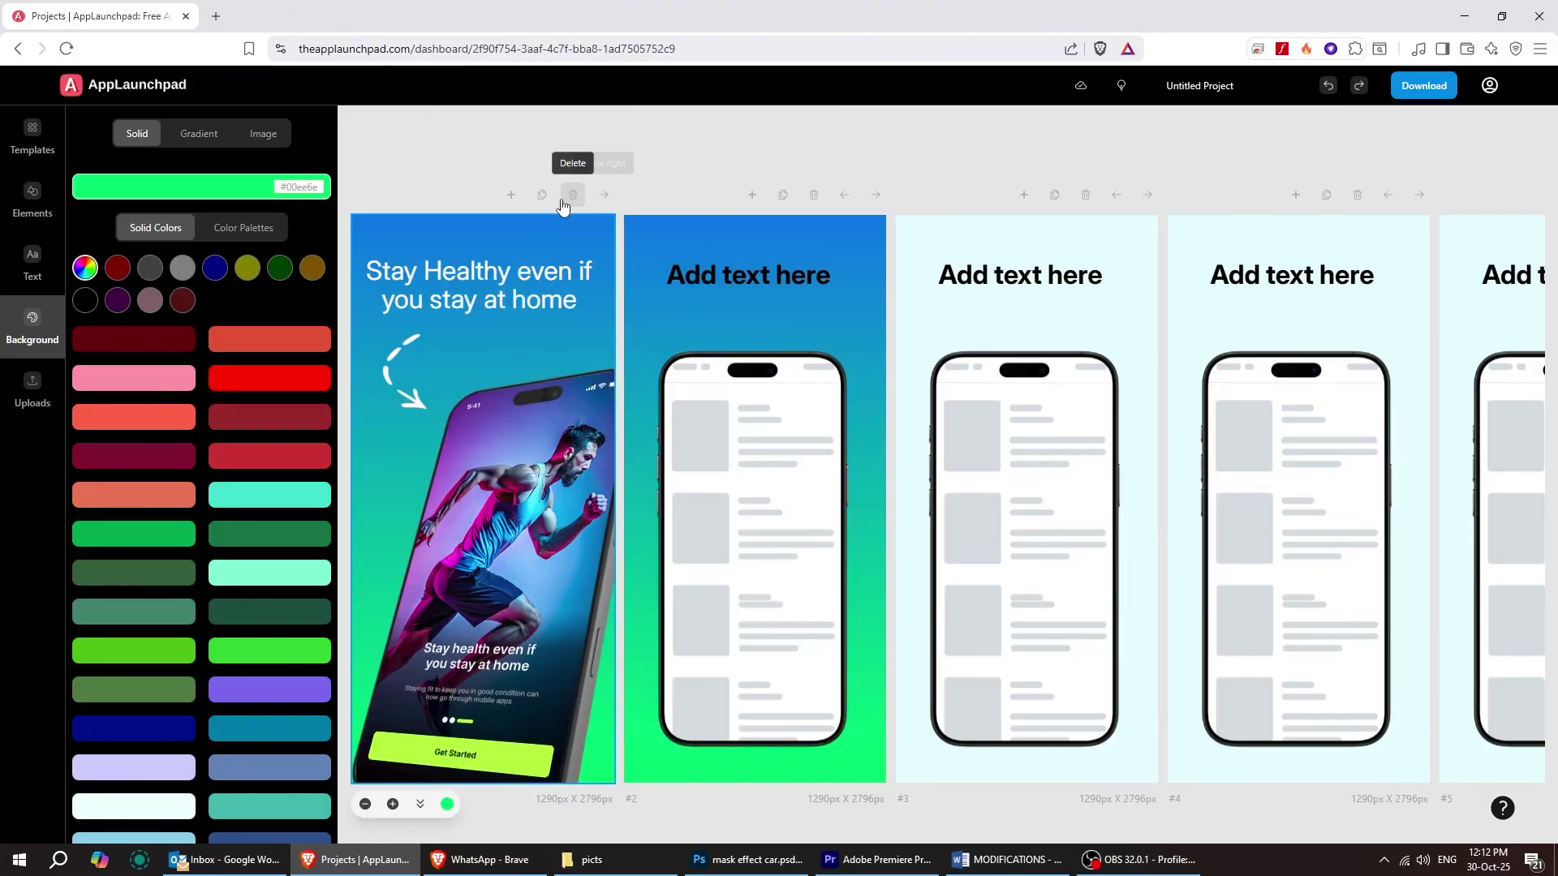
{"action": "left_click", "coordinate": [512, 195]}
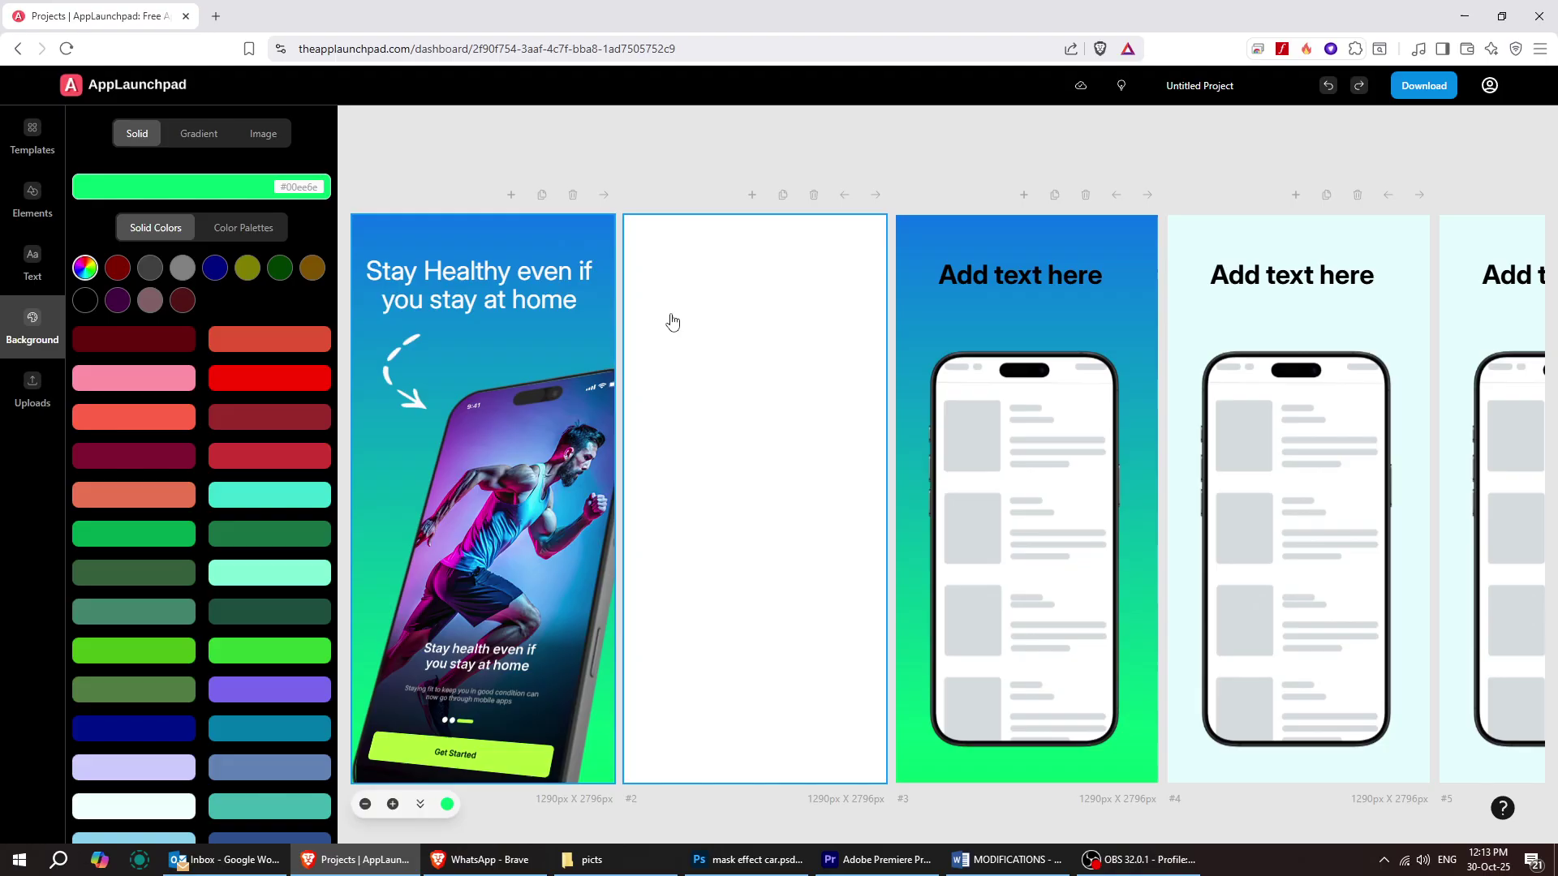
{"action": "left_click", "coordinate": [762, 390]}
{"action": "left_click", "coordinate": [203, 135]}
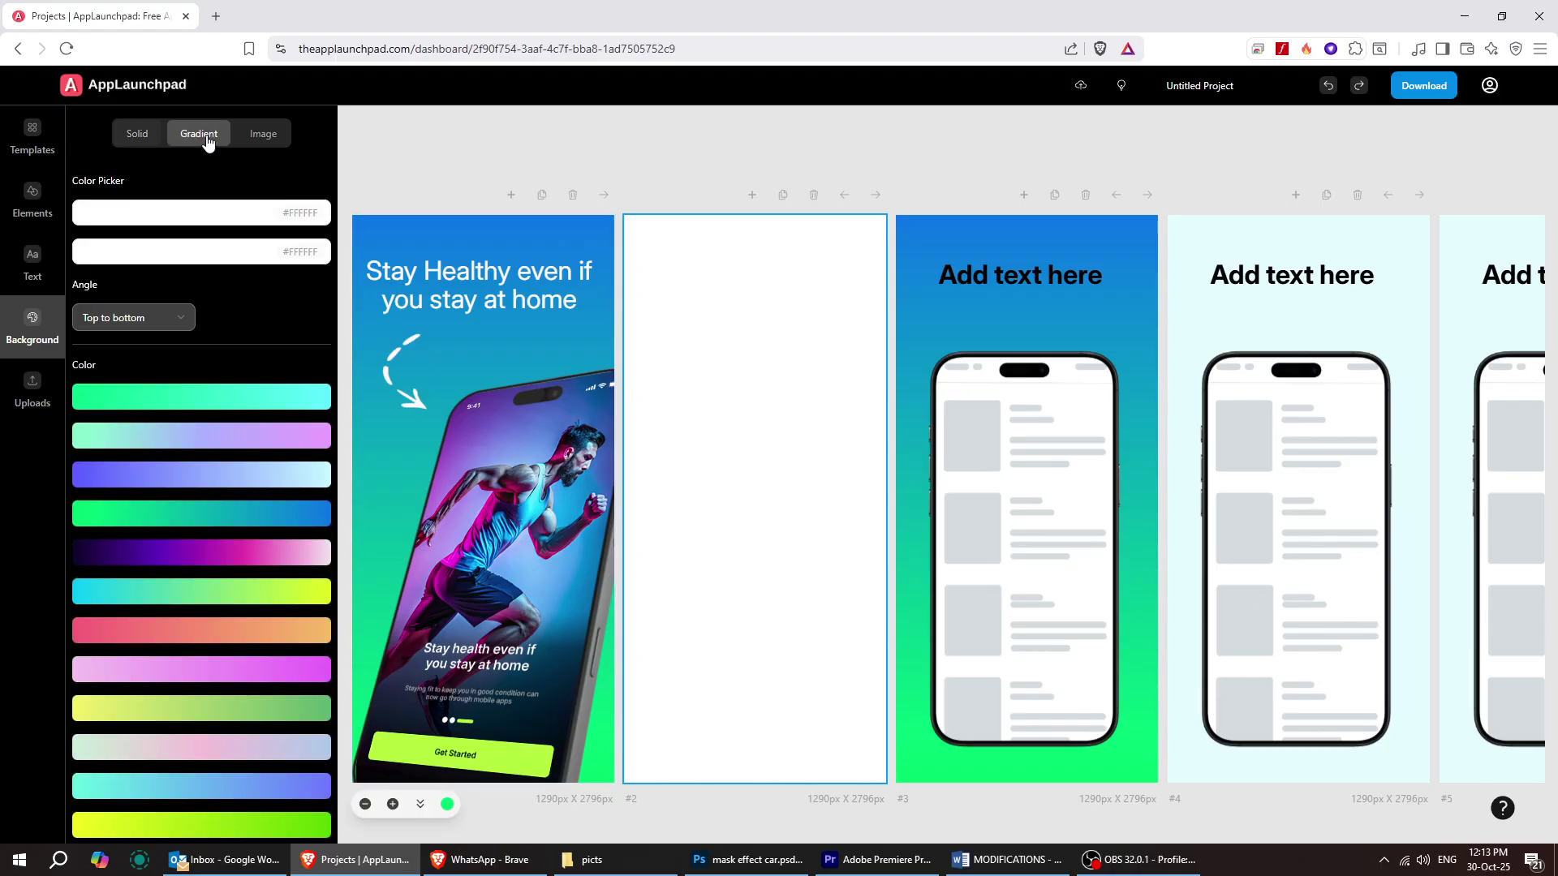
{"action": "left_click", "coordinate": [171, 522]}
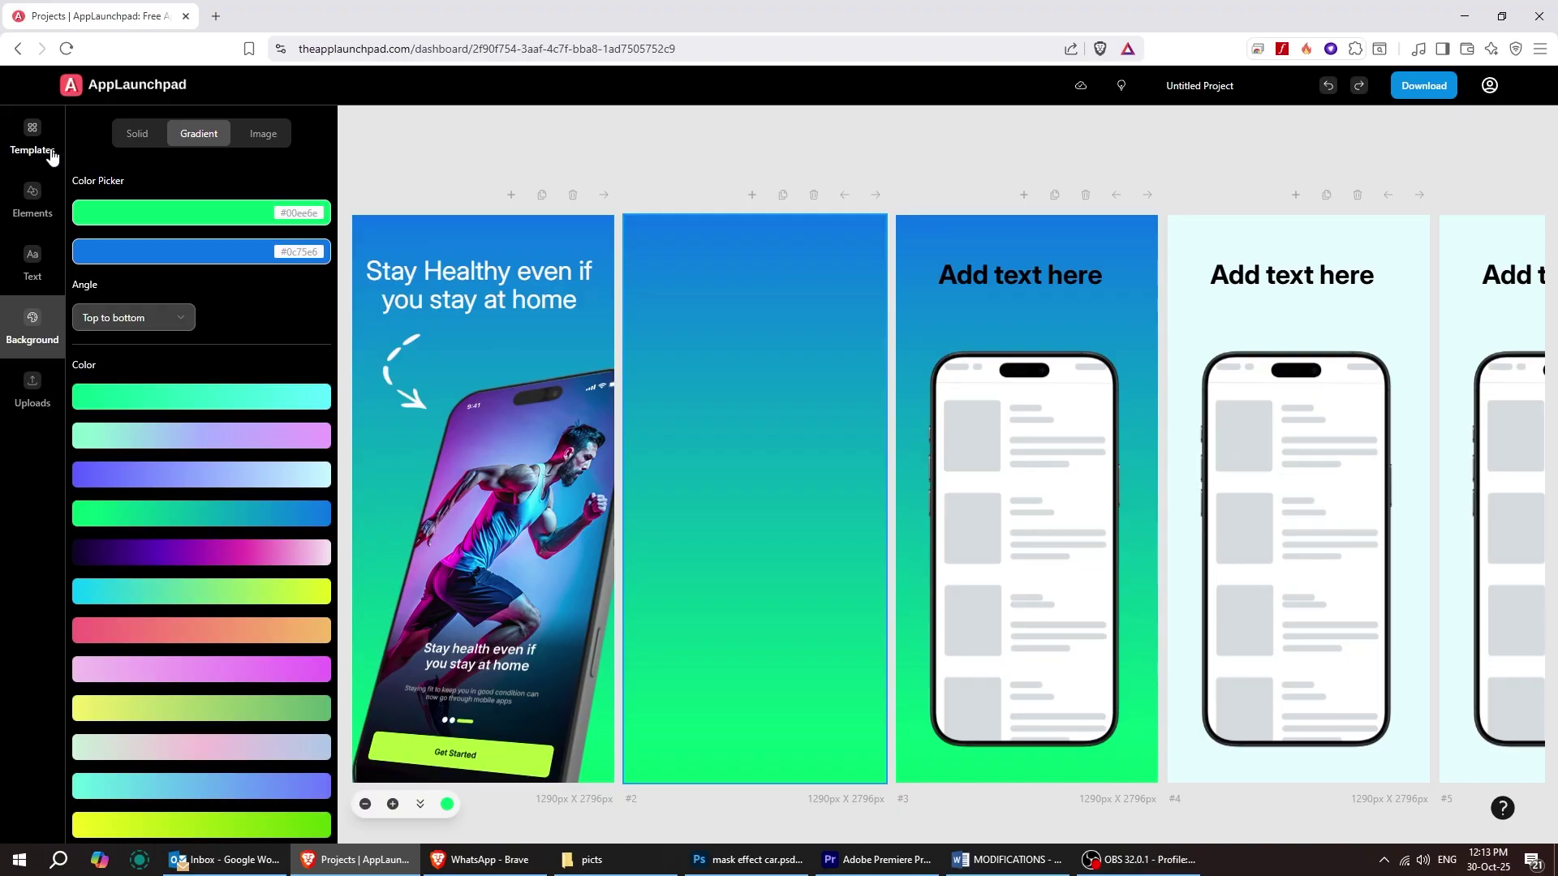
Step: Add an enlarged hand holding iPhone 16 mockup showing the workout screenshot
{"action": "left_click", "coordinate": [33, 203]}
{"action": "scroll", "coordinate": [269, 374], "scroll_direction": "down", "scroll_amount": 15}
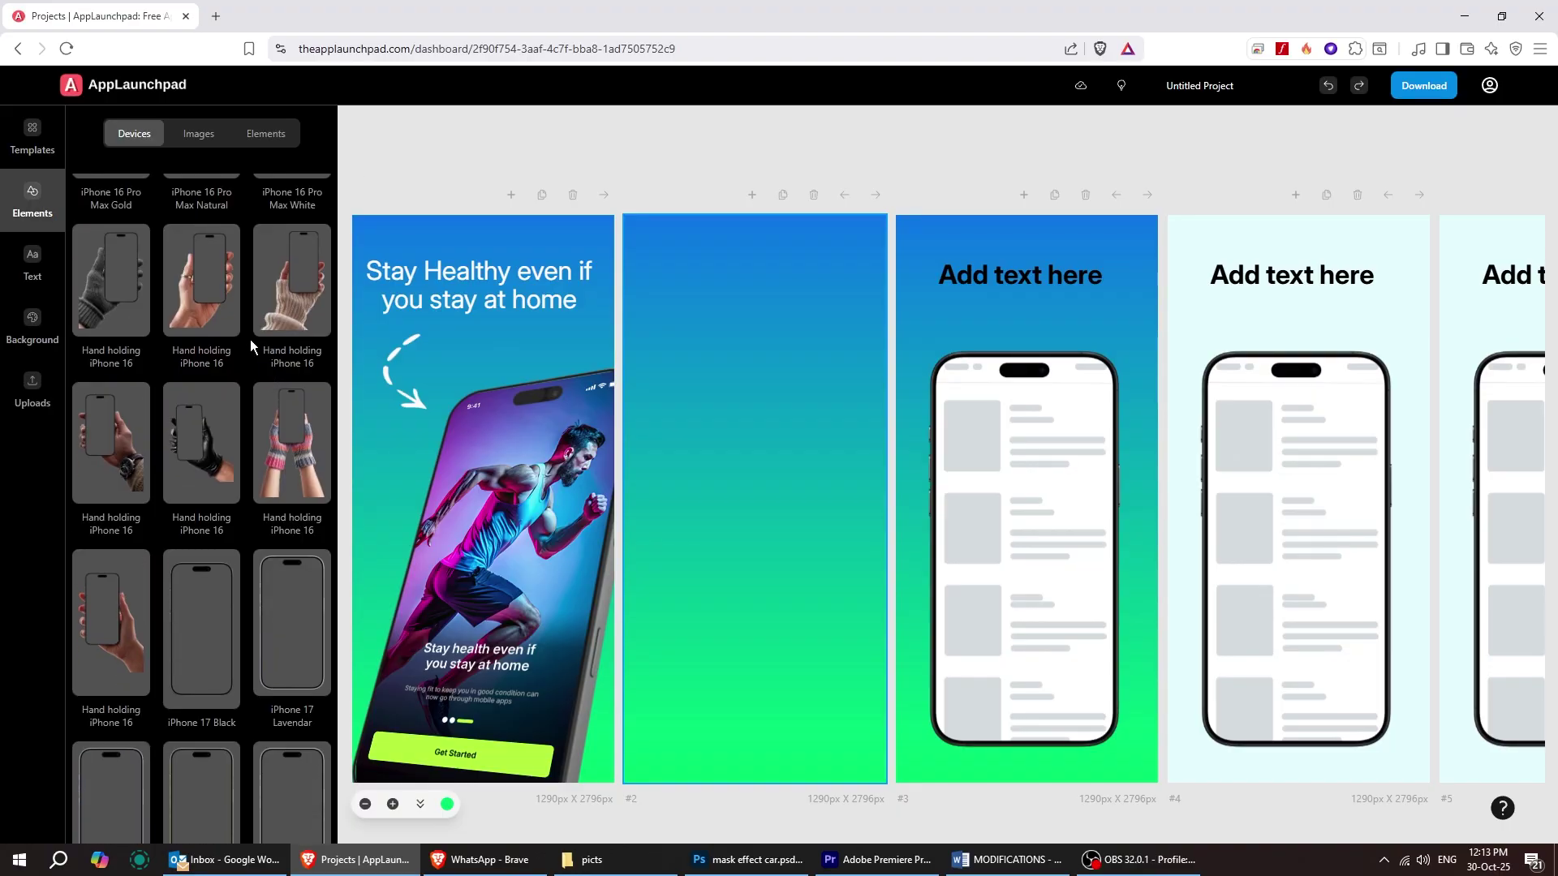
{"action": "scroll", "coordinate": [250, 345], "scroll_direction": "down", "scroll_amount": 1}
{"action": "left_click", "coordinate": [112, 359]}
{"action": "left_click", "coordinate": [755, 499]}
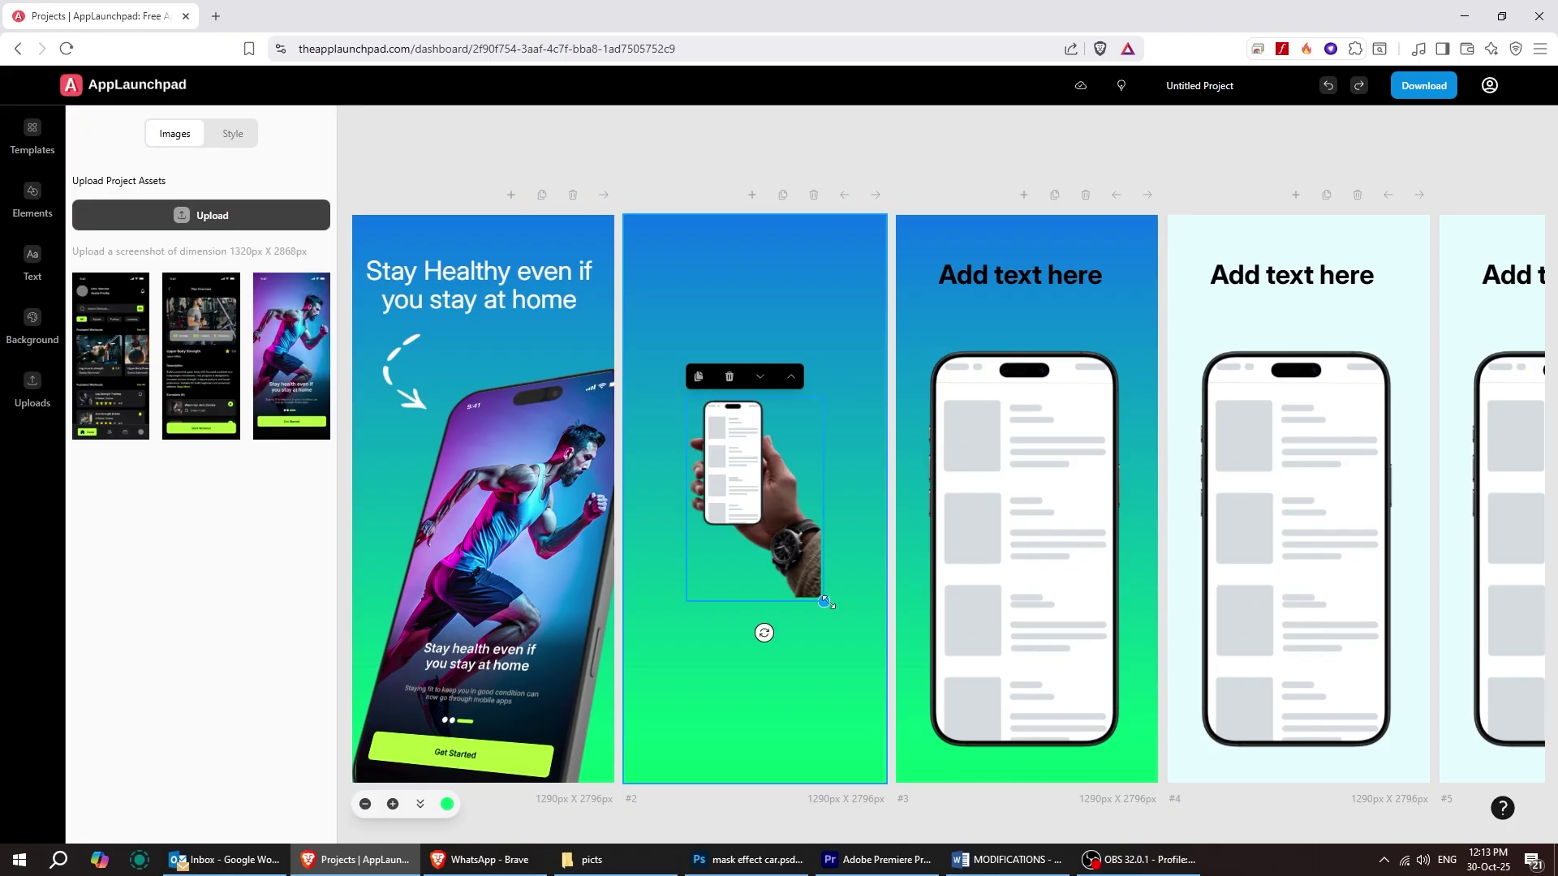
{"action": "left_click_drag", "start_coordinate": [823, 599], "coordinate": [869, 779]}
{"action": "left_click_drag", "start_coordinate": [755, 552], "coordinate": [754, 463]}
{"action": "left_click_drag", "start_coordinate": [894, 666], "coordinate": [970, 844]}
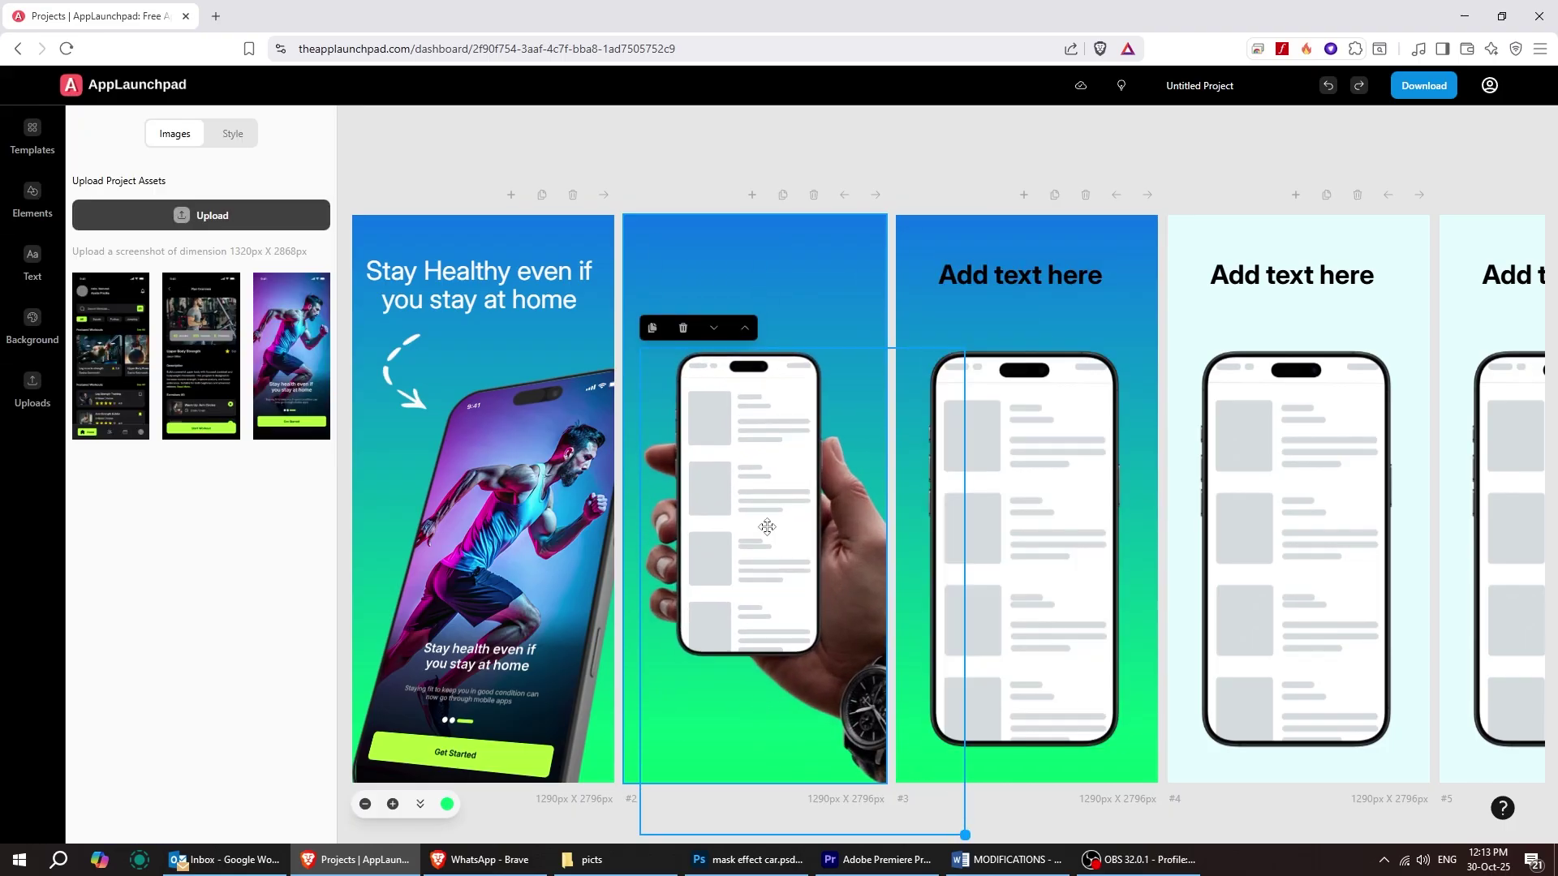
{"action": "left_click", "coordinate": [197, 372]}
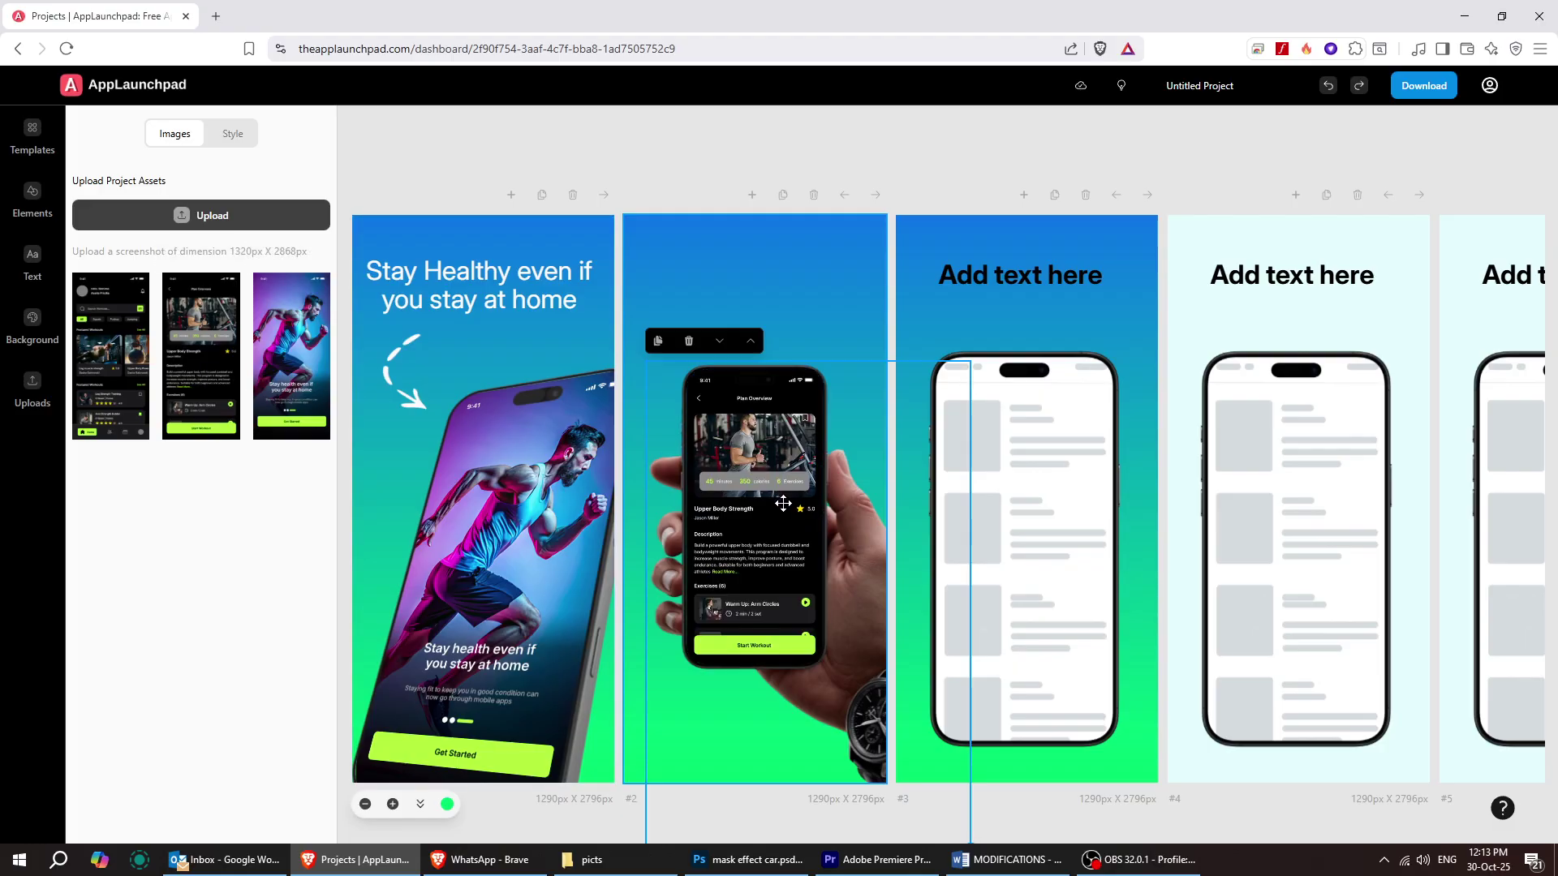
Step: Copy screen 1's headline onto screen 2 and rewrite it as 'Upper Body Strength'
{"action": "left_click", "coordinate": [524, 276]}
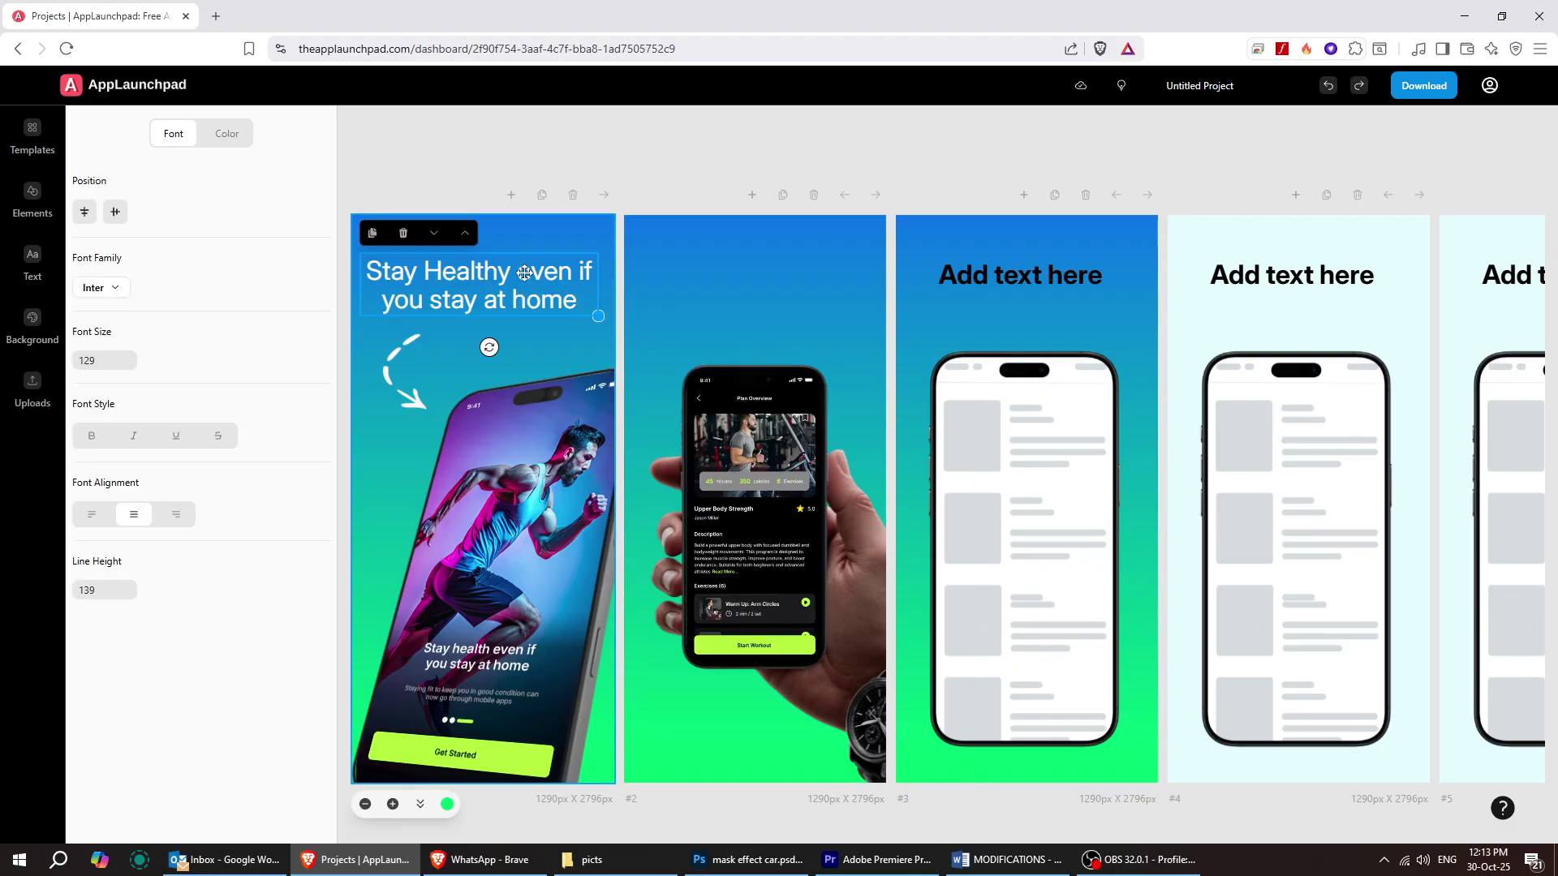
{"action": "key", "text": "ctrl+c"}
{"action": "key", "text": "ctrl+v"}
{"action": "double_click", "coordinate": [775, 313]}
{"action": "type", "text": "U"}
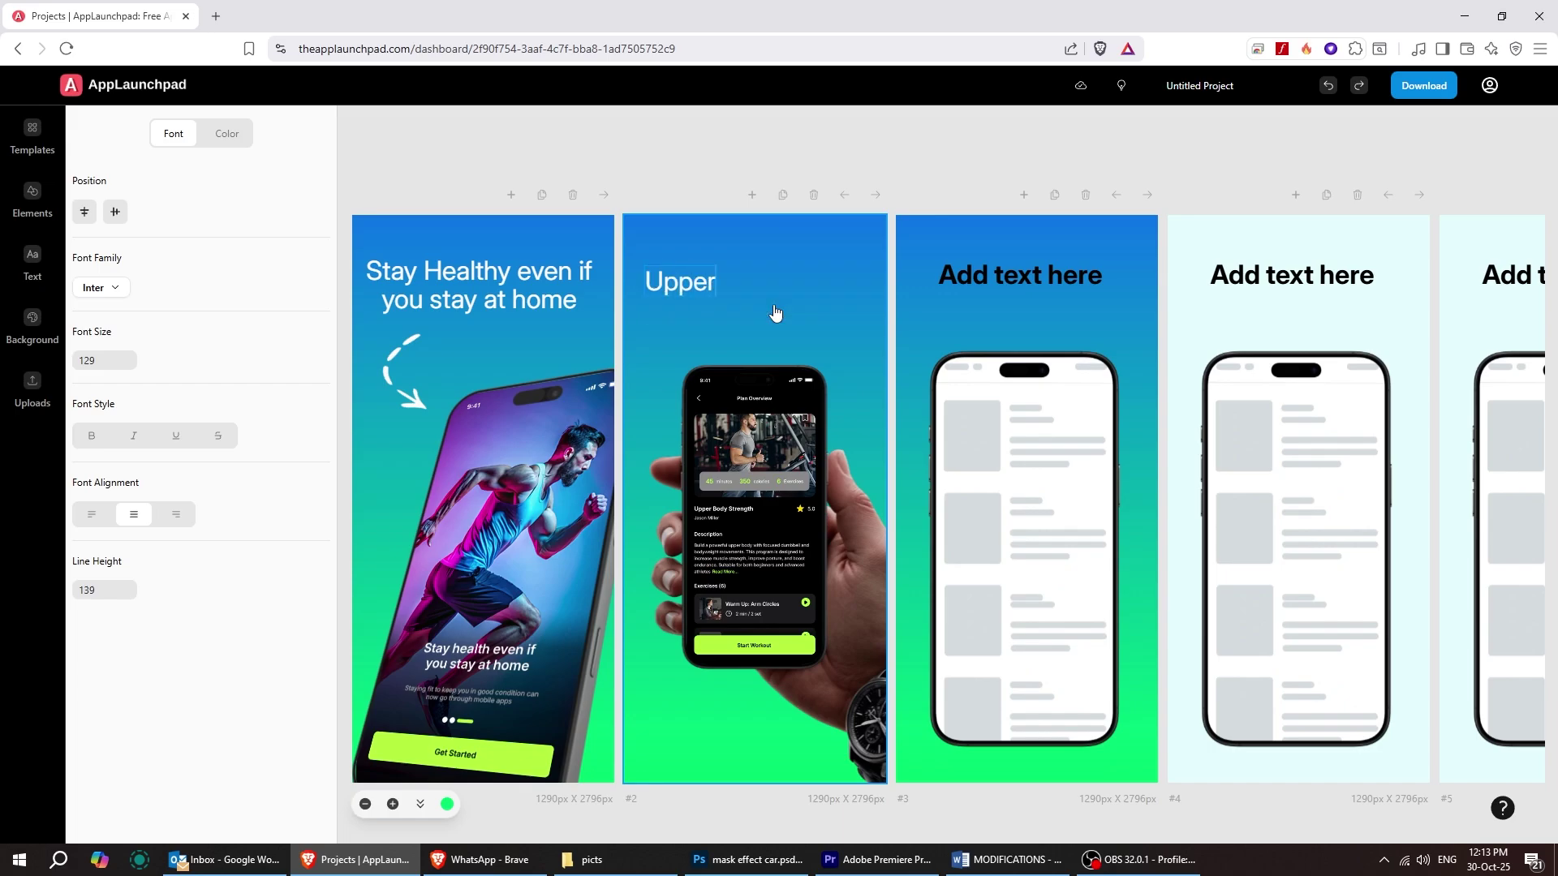
{"action": "type", "text": "pper Body Streng"}
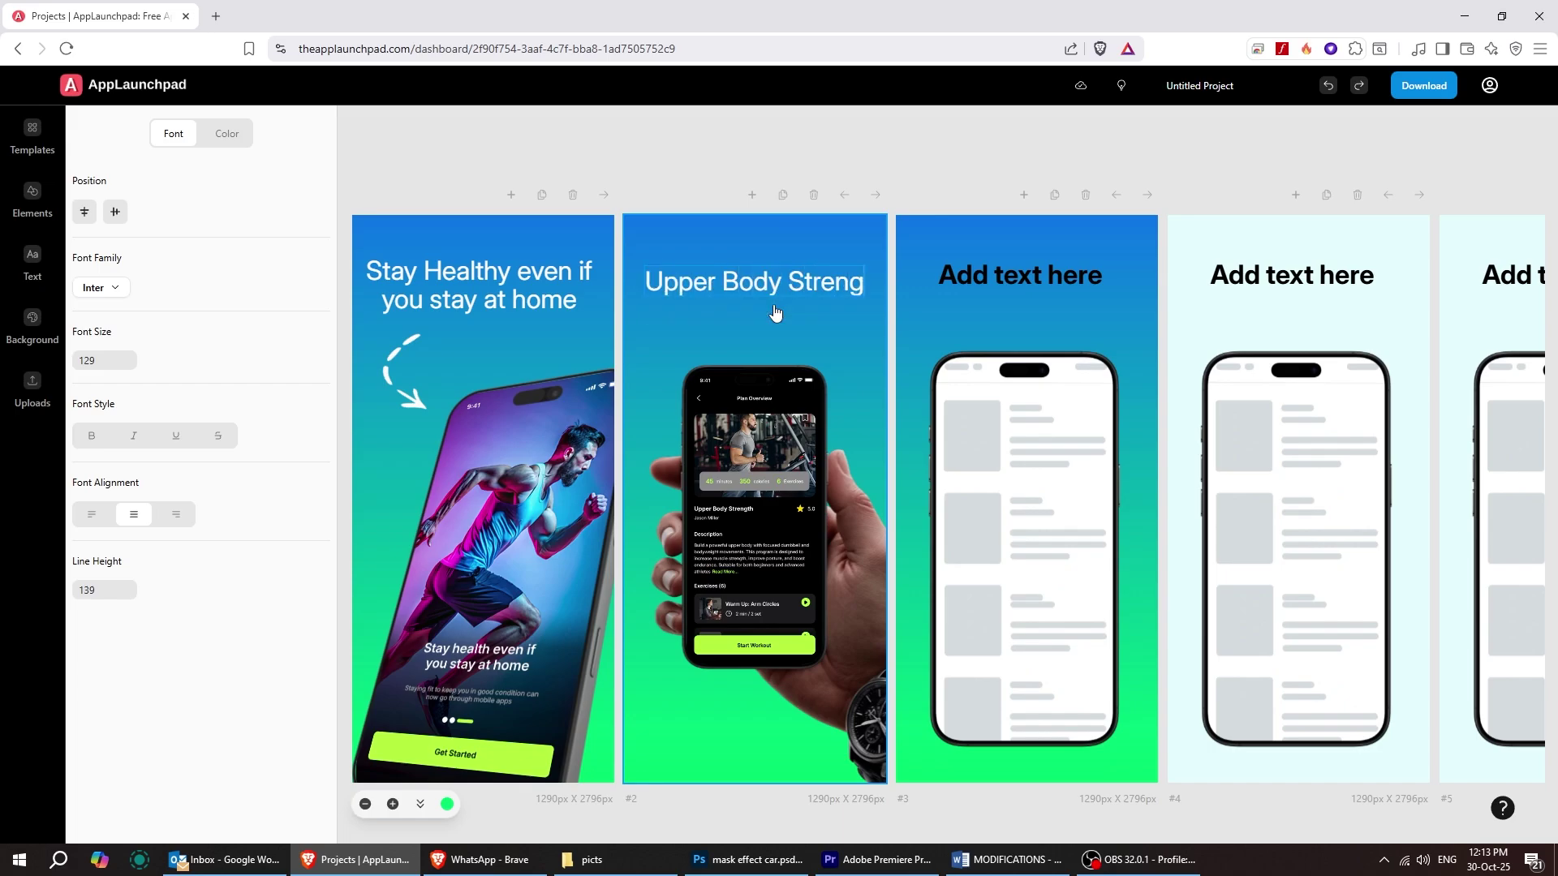
{"action": "type", "text": "th"}
{"action": "left_click", "coordinate": [735, 289]}
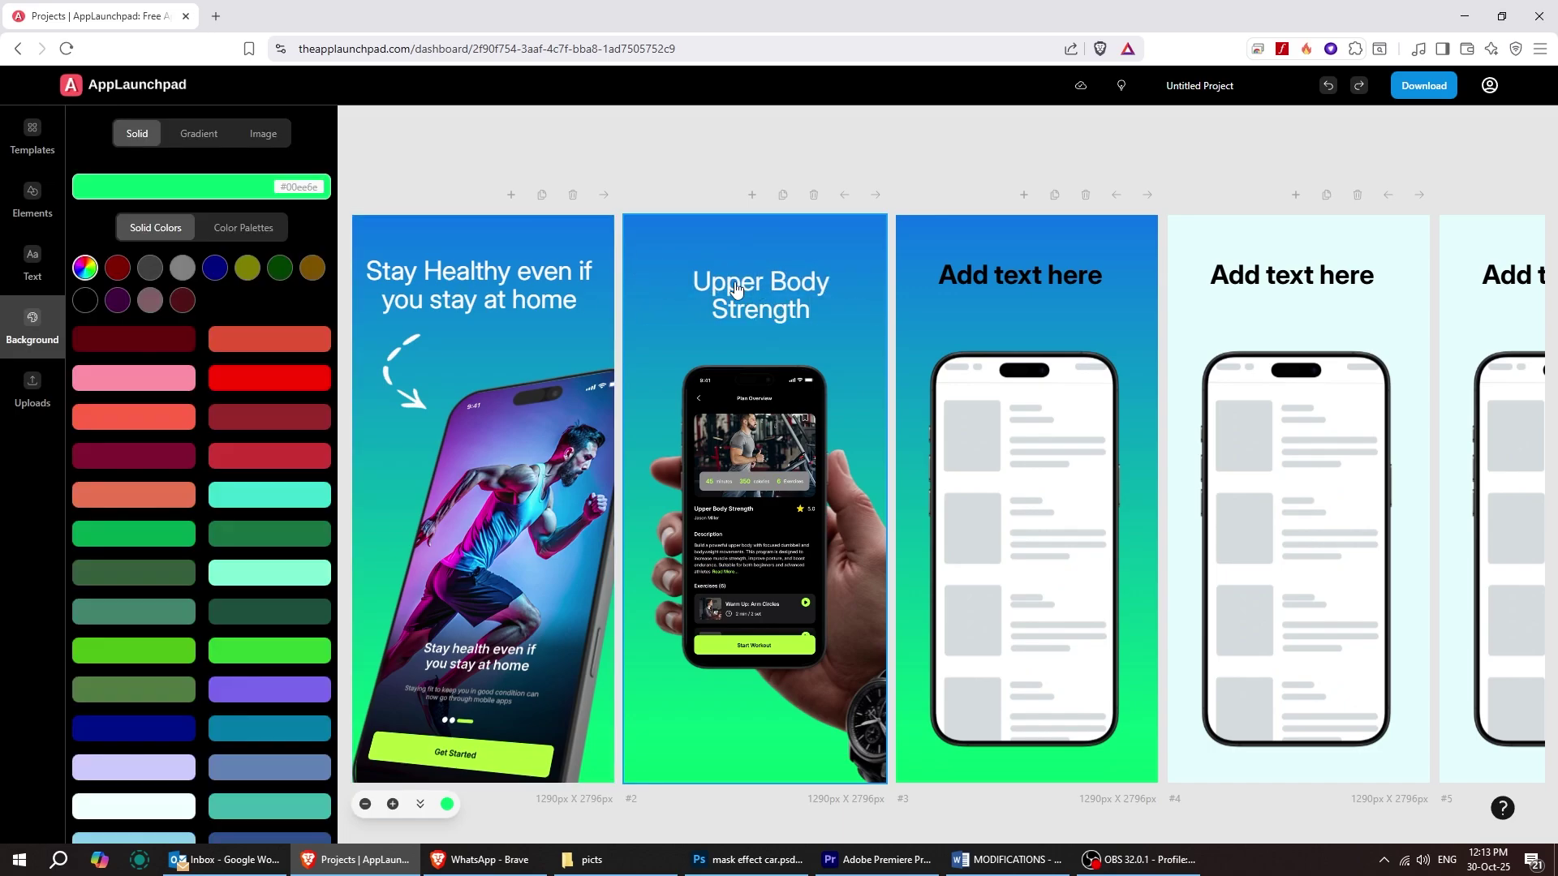
{"action": "left_click", "coordinate": [735, 289]}
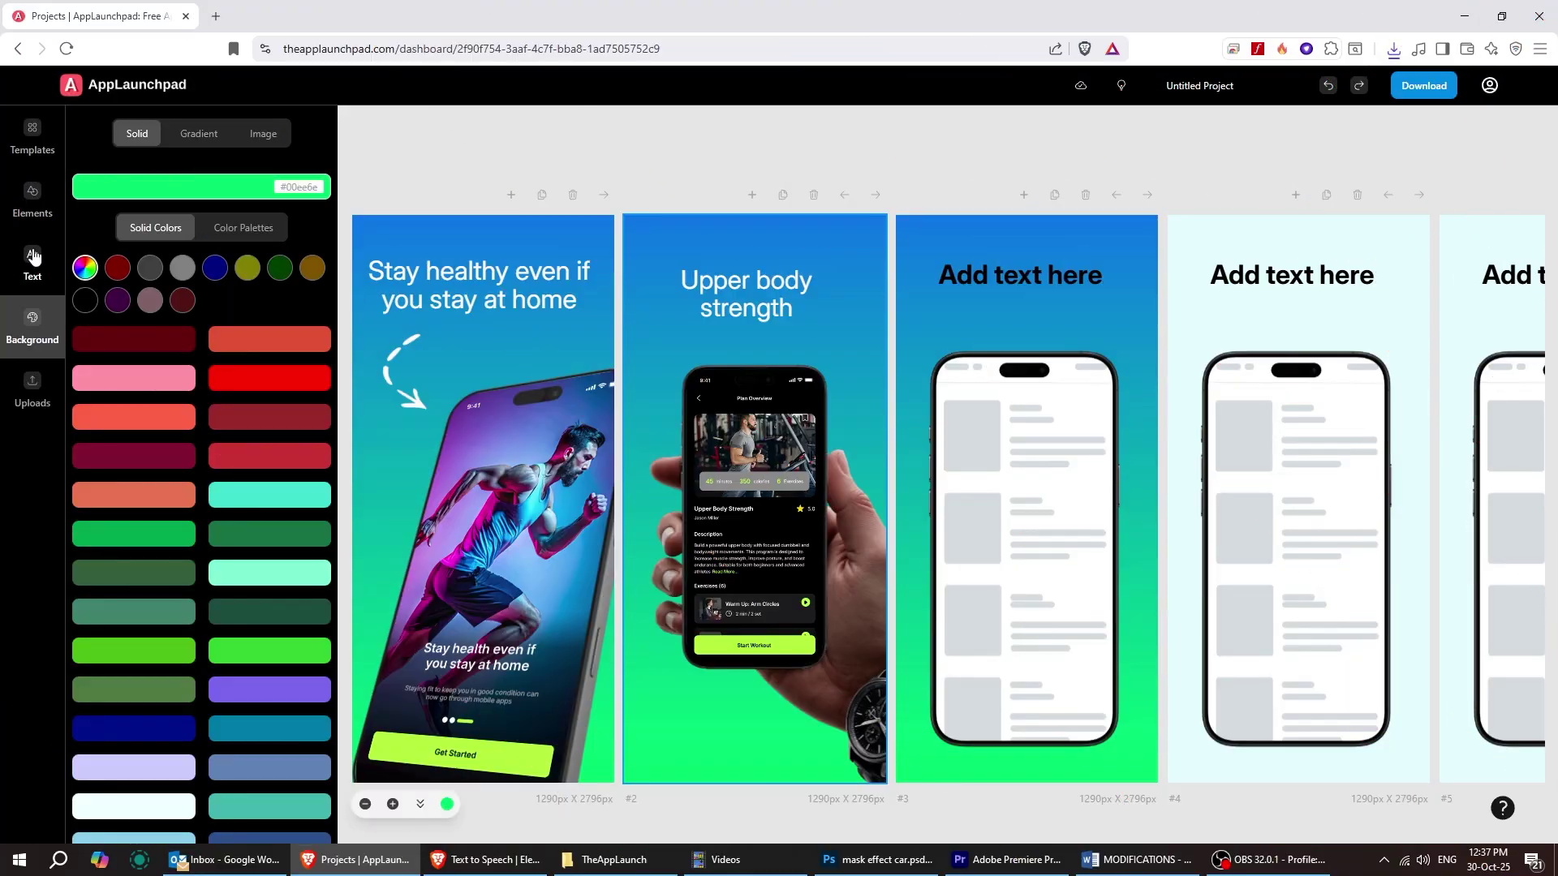
Step: Translate all screen text into Arabic
{"action": "left_click", "coordinate": [31, 278]}
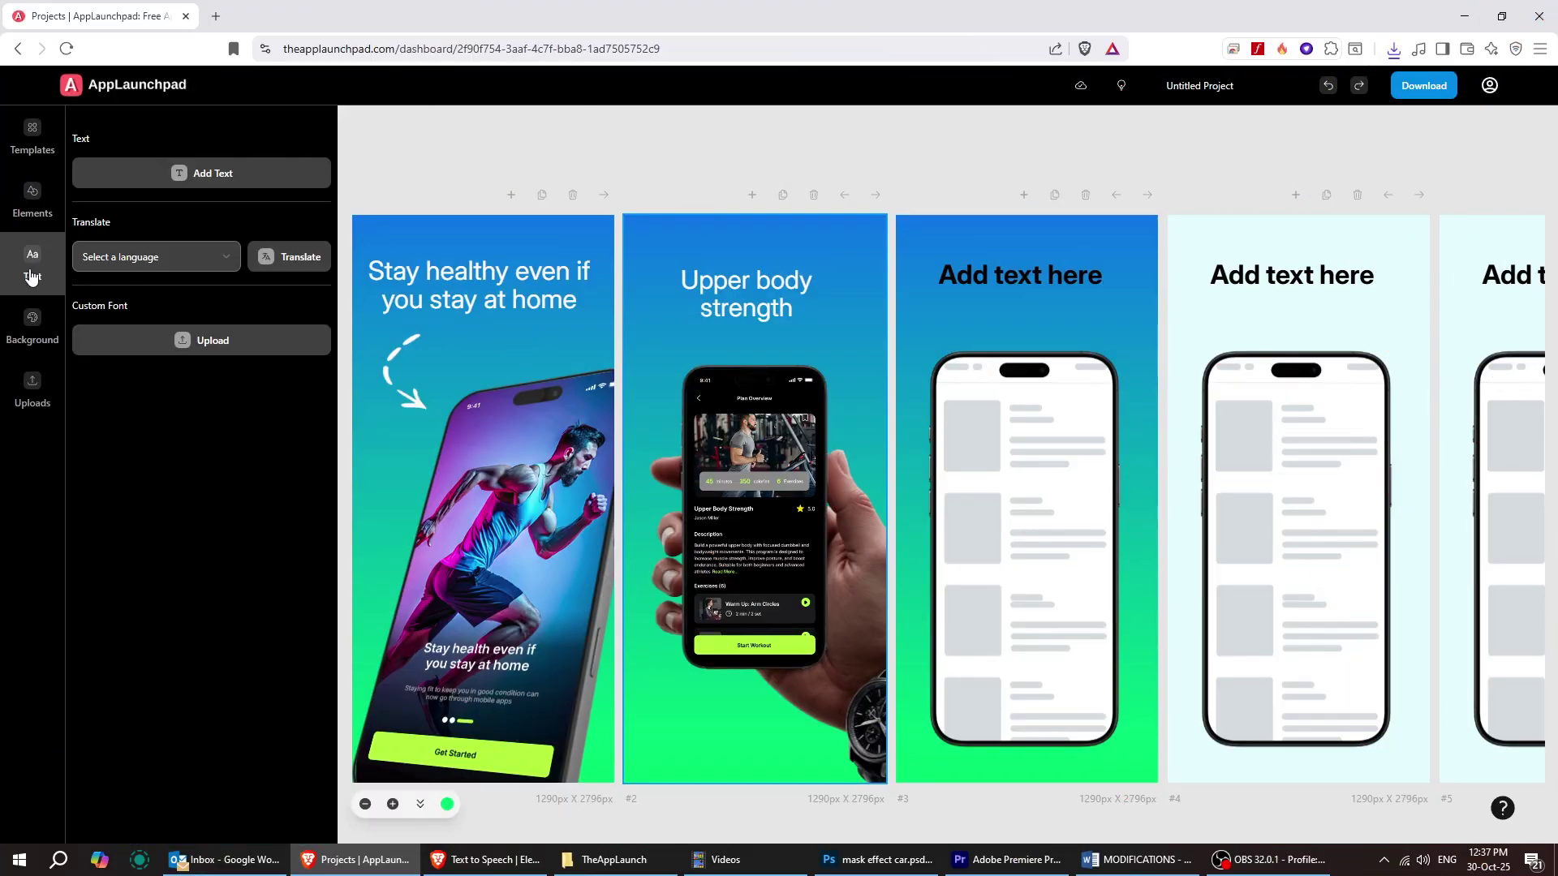
{"action": "left_click", "coordinate": [219, 273]}
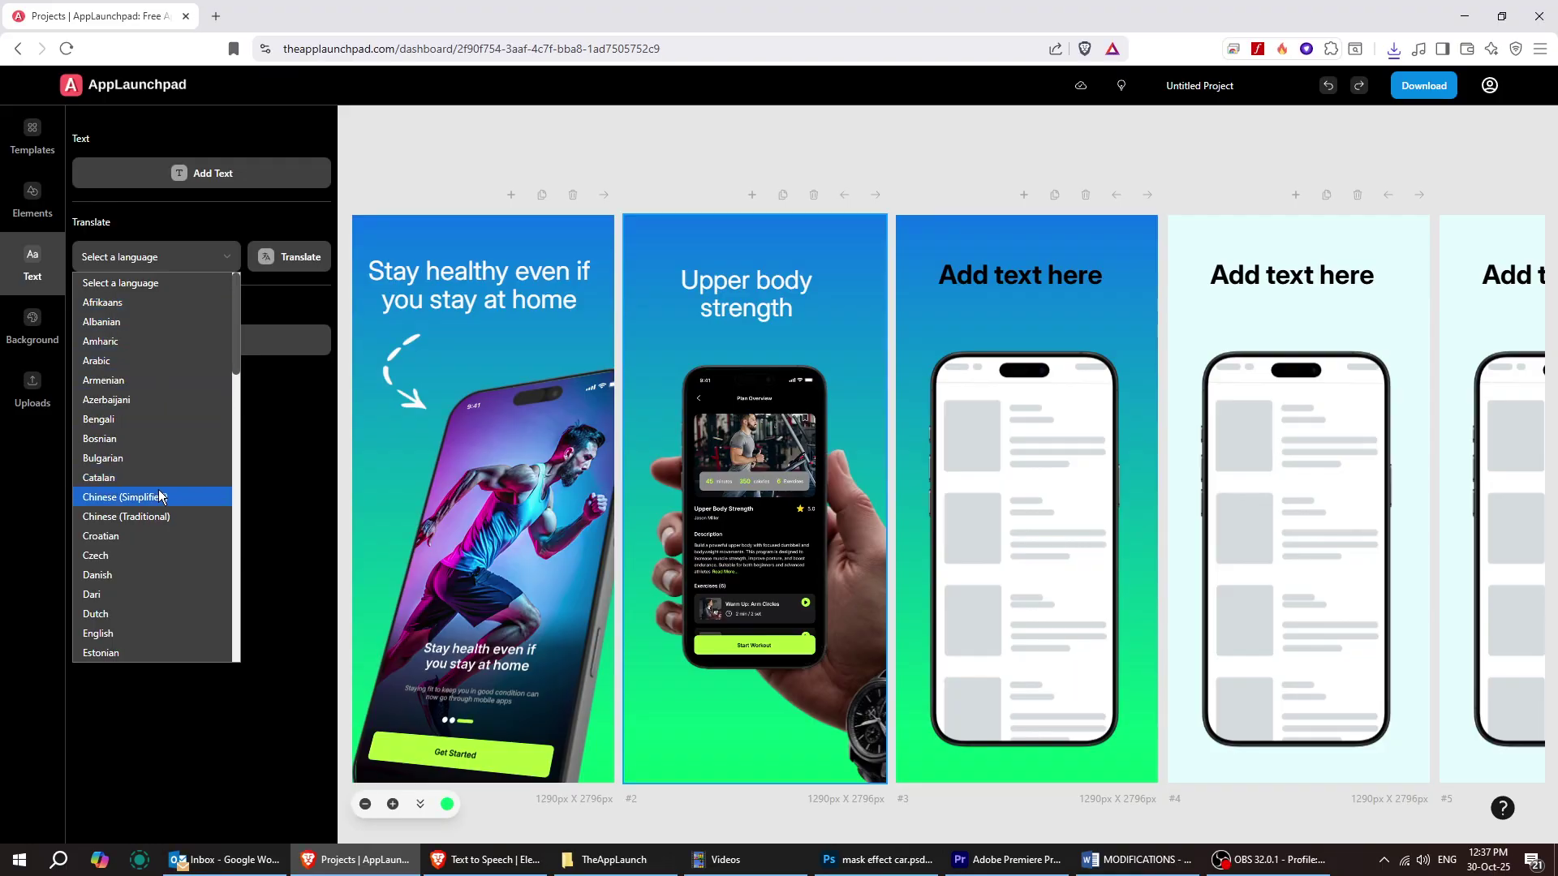
{"action": "left_click", "coordinate": [143, 366]}
{"action": "left_click", "coordinate": [290, 262]}
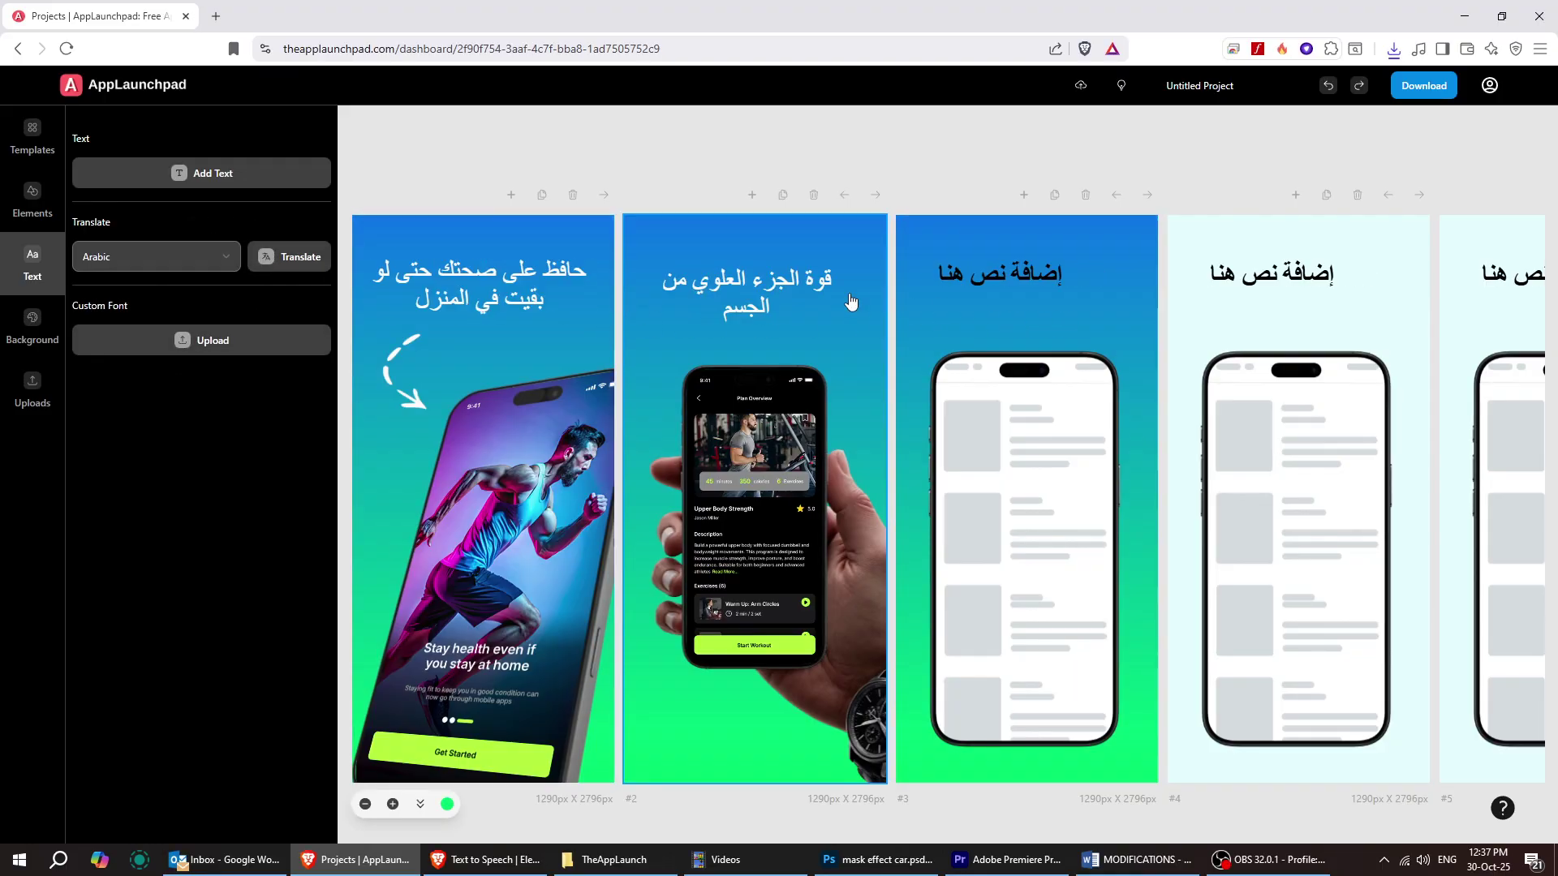
Step: Translate all screen text into Japanese instead
{"action": "left_click", "coordinate": [215, 264]}
{"action": "scroll", "coordinate": [162, 381], "scroll_direction": "down", "scroll_amount": 5}
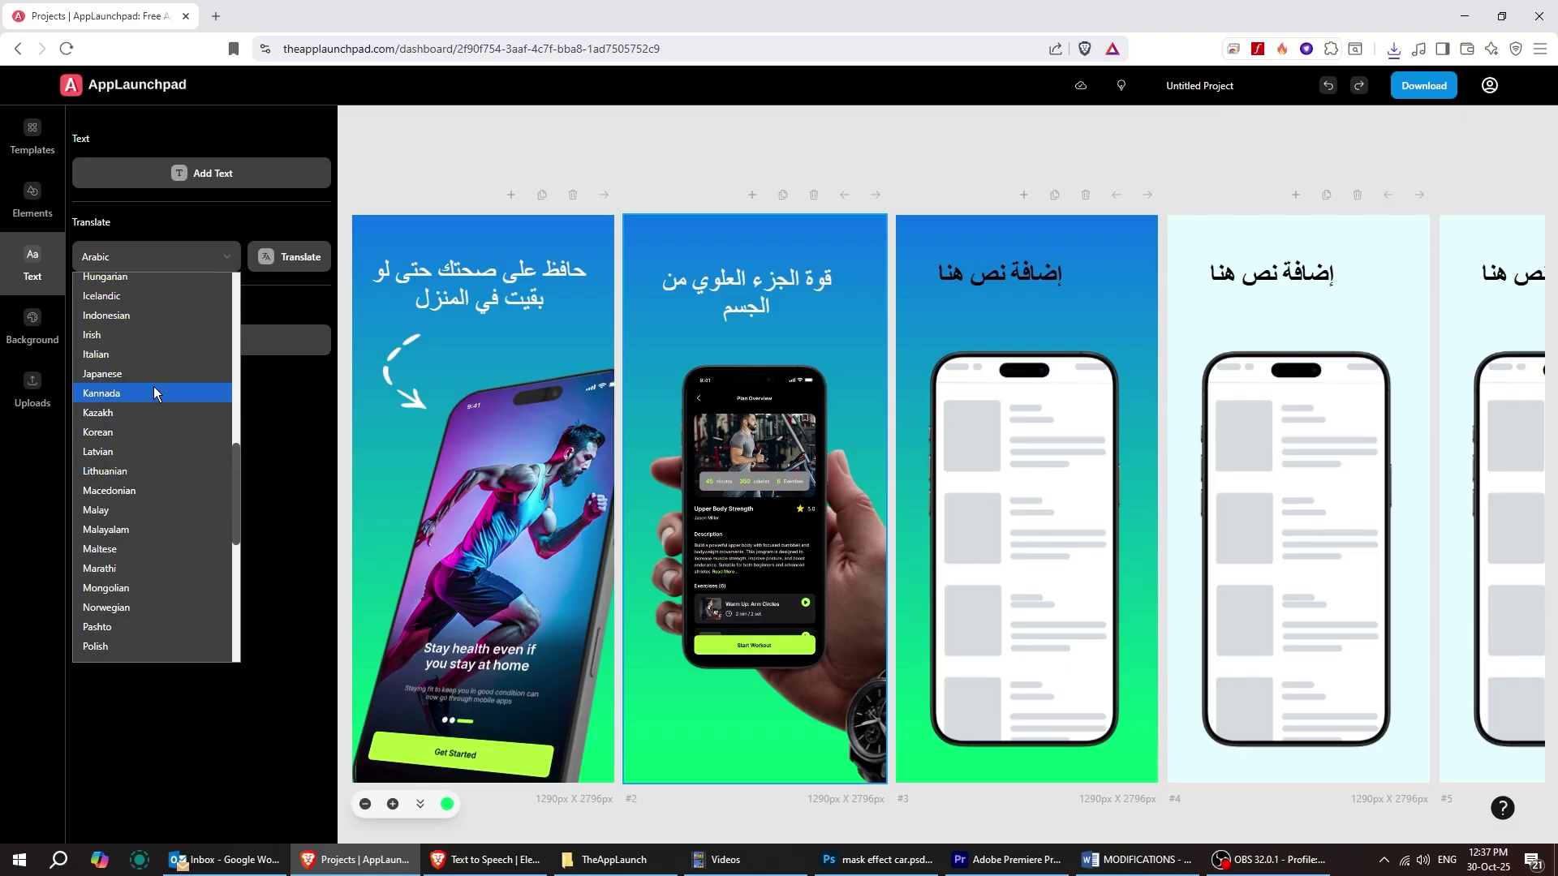
{"action": "left_click", "coordinate": [153, 390]}
{"action": "left_click", "coordinate": [301, 258]}
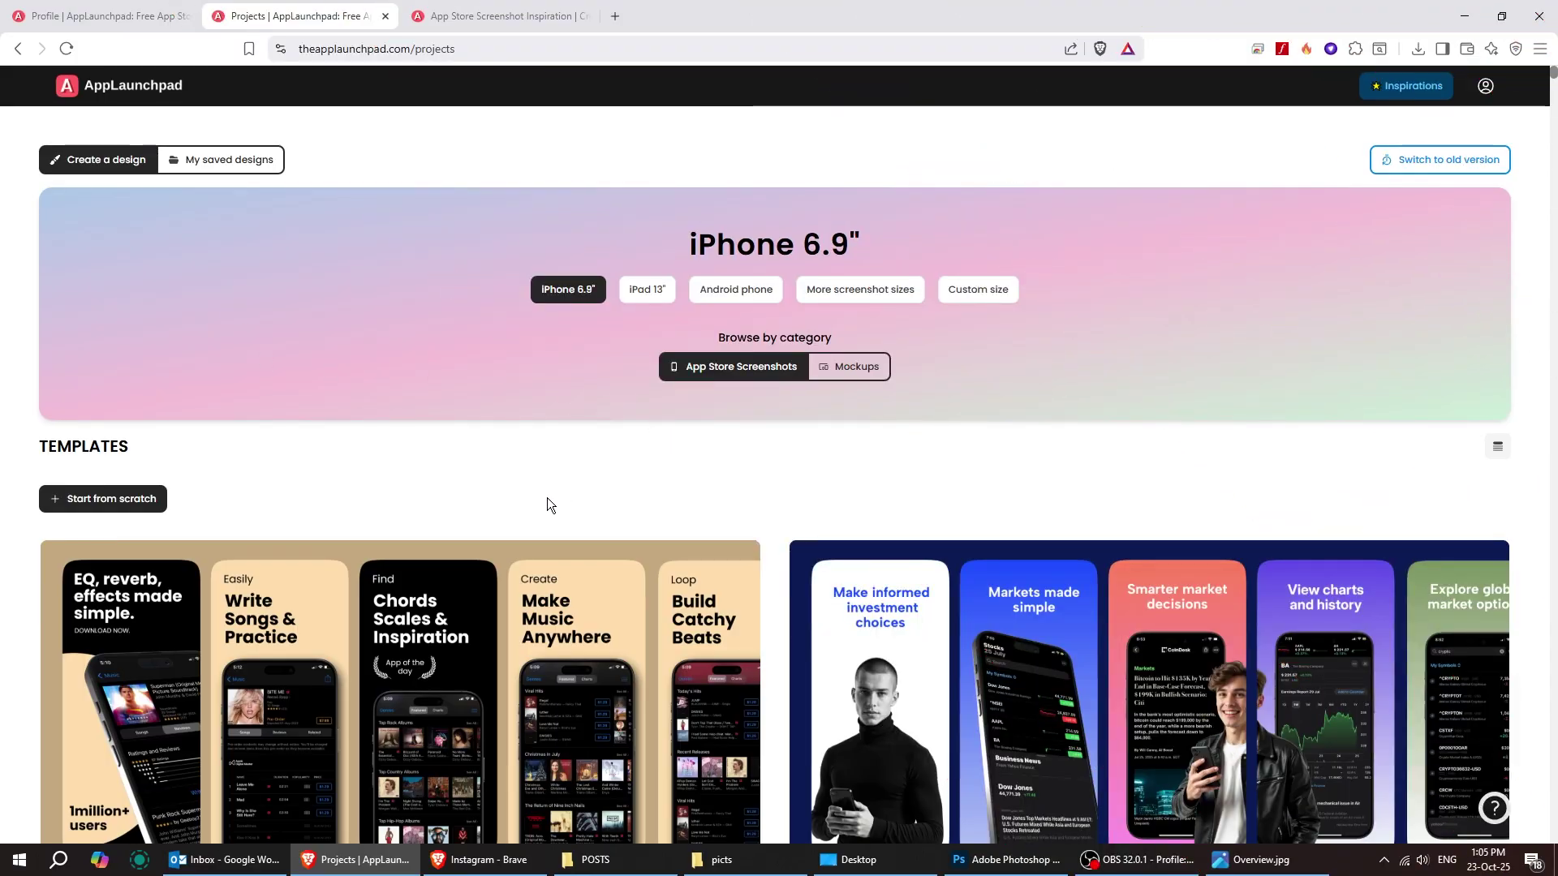
{"action": "scroll", "coordinate": [547, 498], "scroll_direction": "down", "scroll_amount": 8}
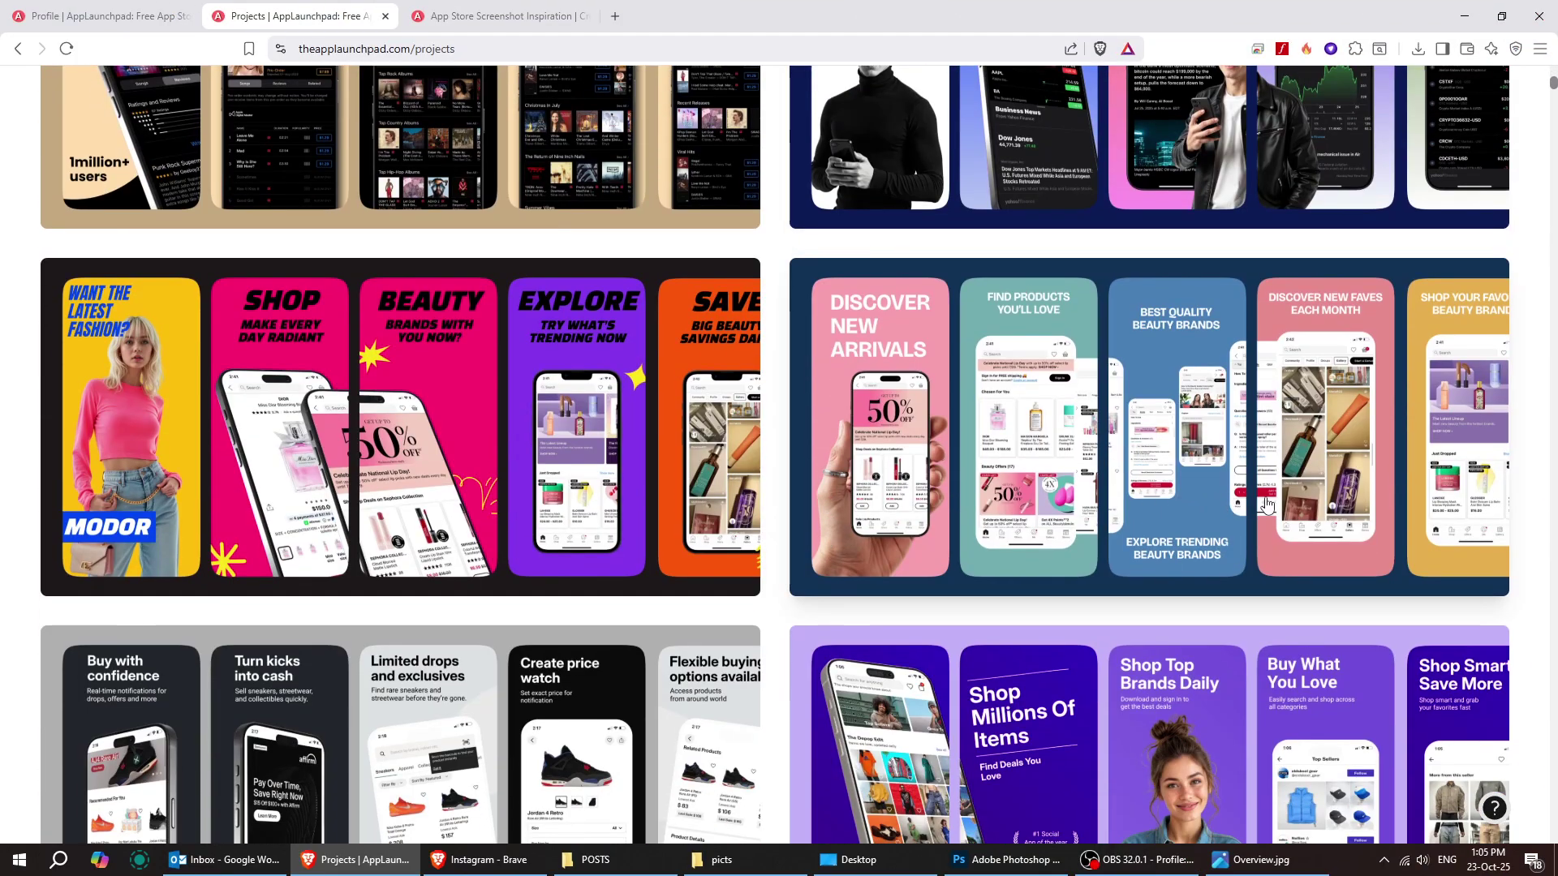
{"action": "scroll", "coordinate": [1274, 504], "scroll_direction": "down", "scroll_amount": 5}
{"action": "scroll", "coordinate": [1301, 504], "scroll_direction": "down", "scroll_amount": 9}
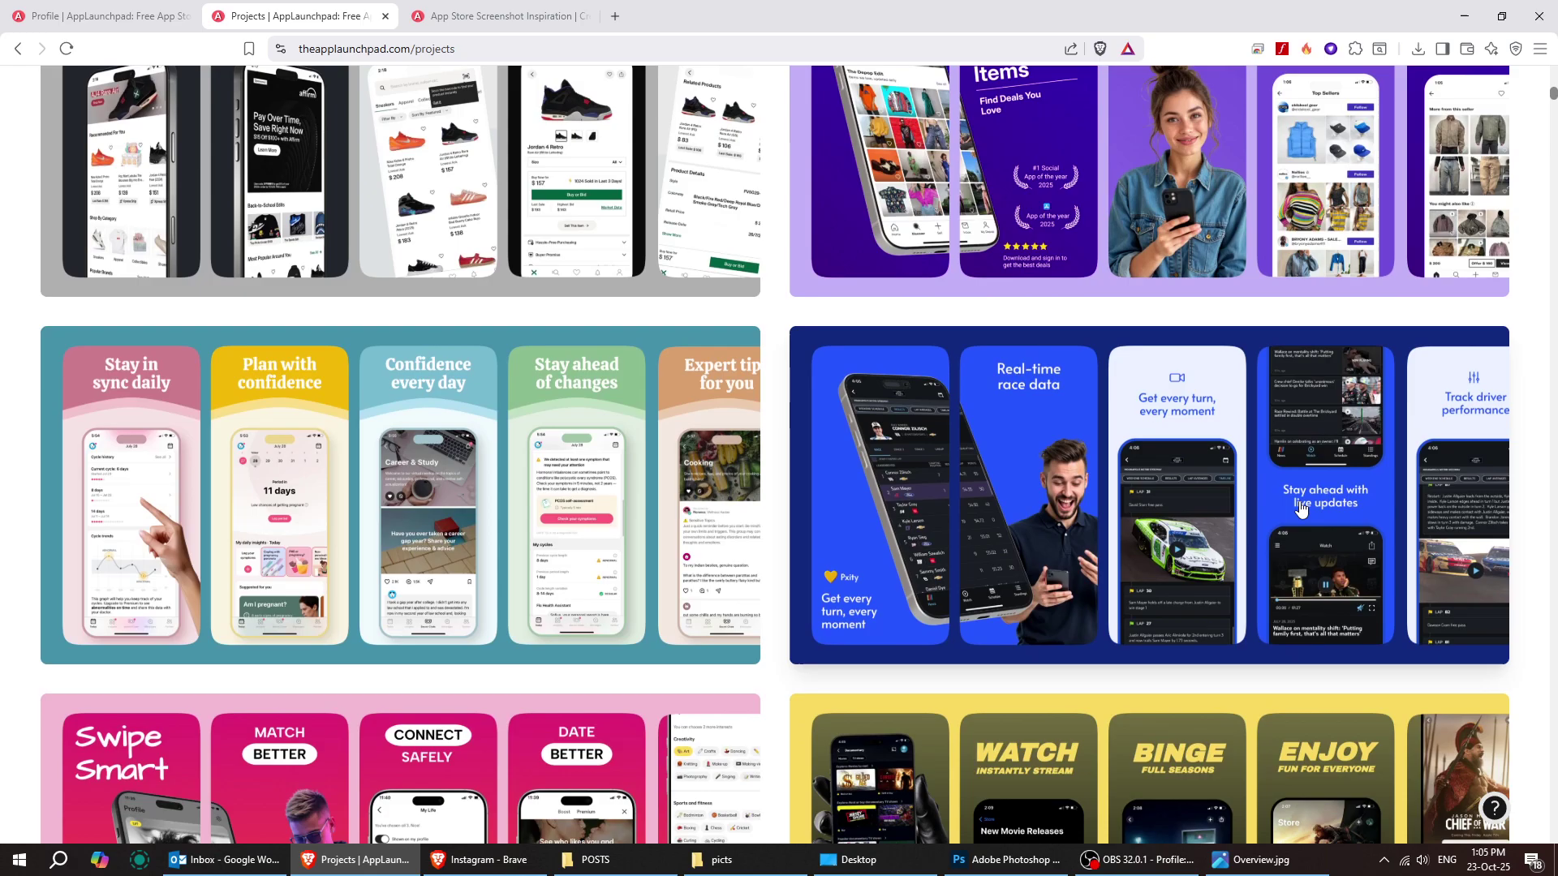
{"action": "scroll", "coordinate": [1297, 513], "scroll_direction": "down", "scroll_amount": 12}
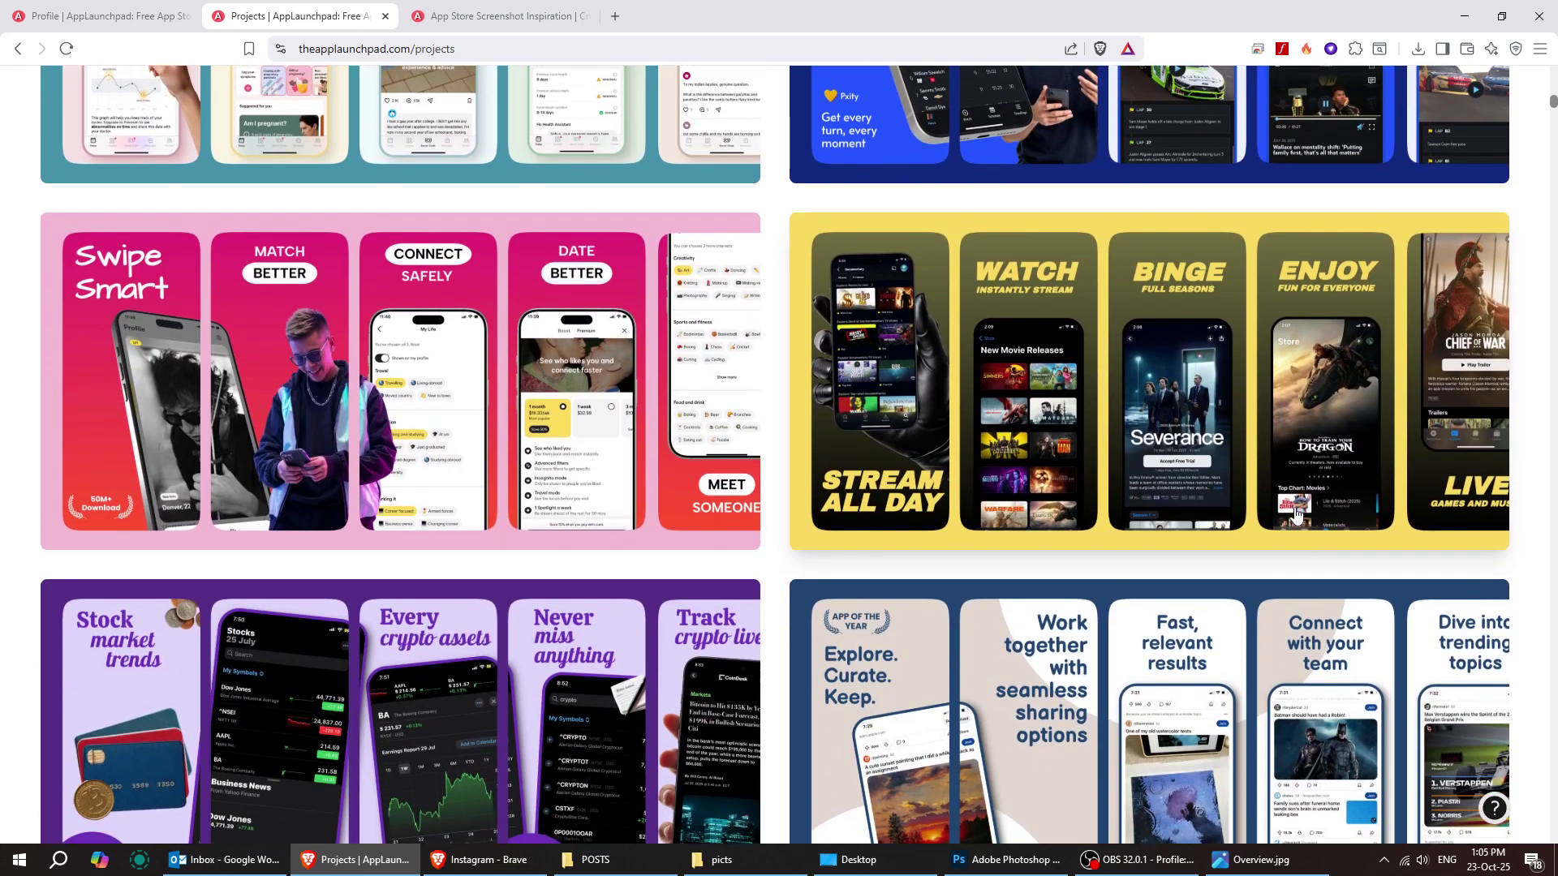
{"action": "scroll", "coordinate": [1282, 522], "scroll_direction": "down", "scroll_amount": 8}
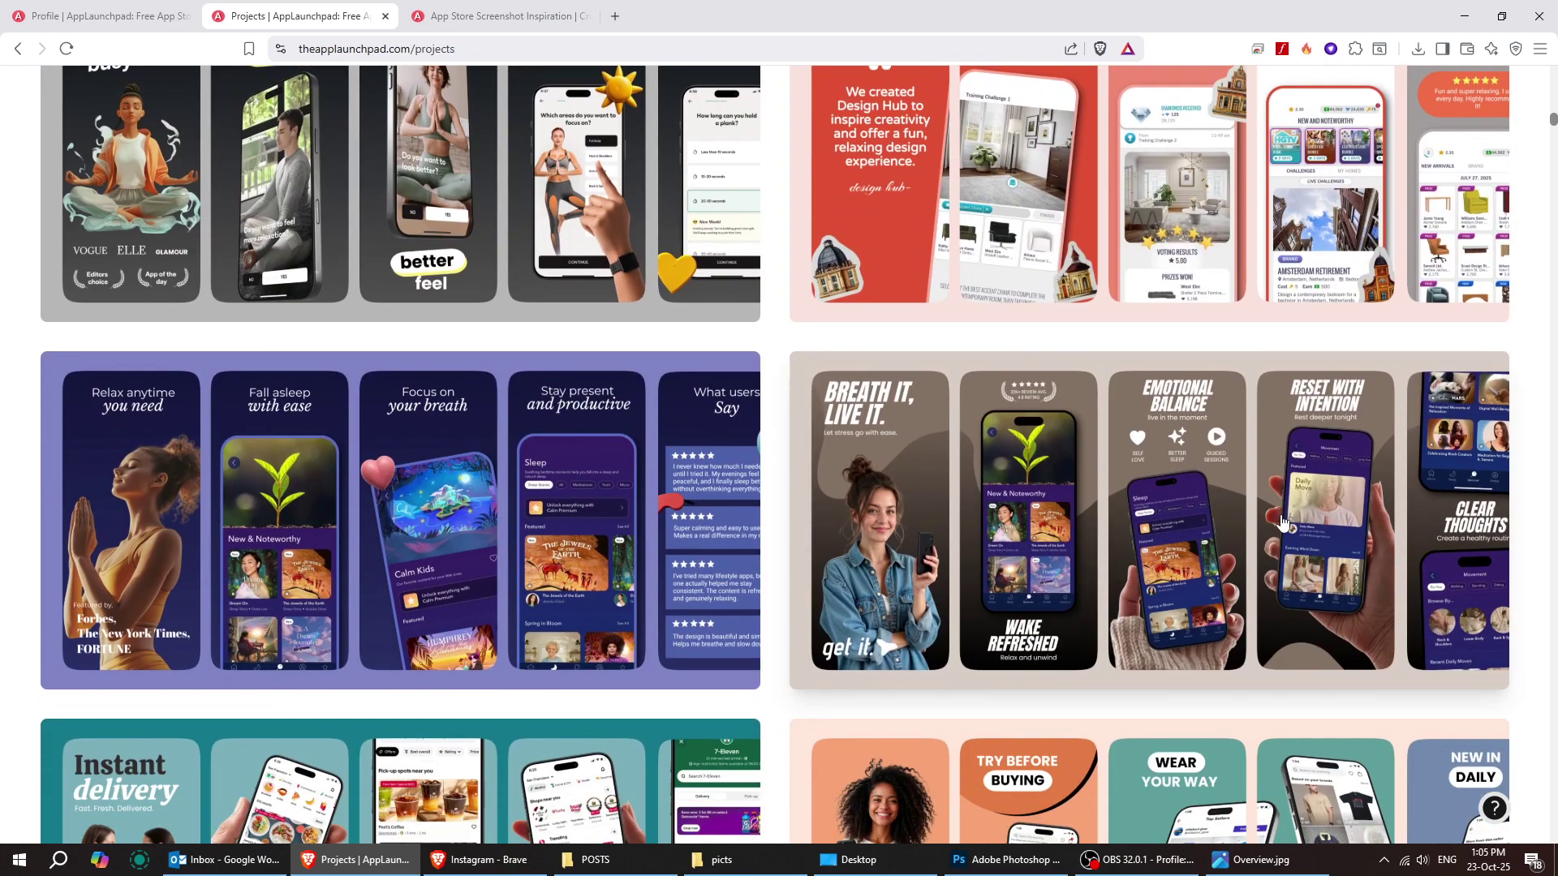
{"action": "scroll", "coordinate": [1276, 526], "scroll_direction": "down", "scroll_amount": 7}
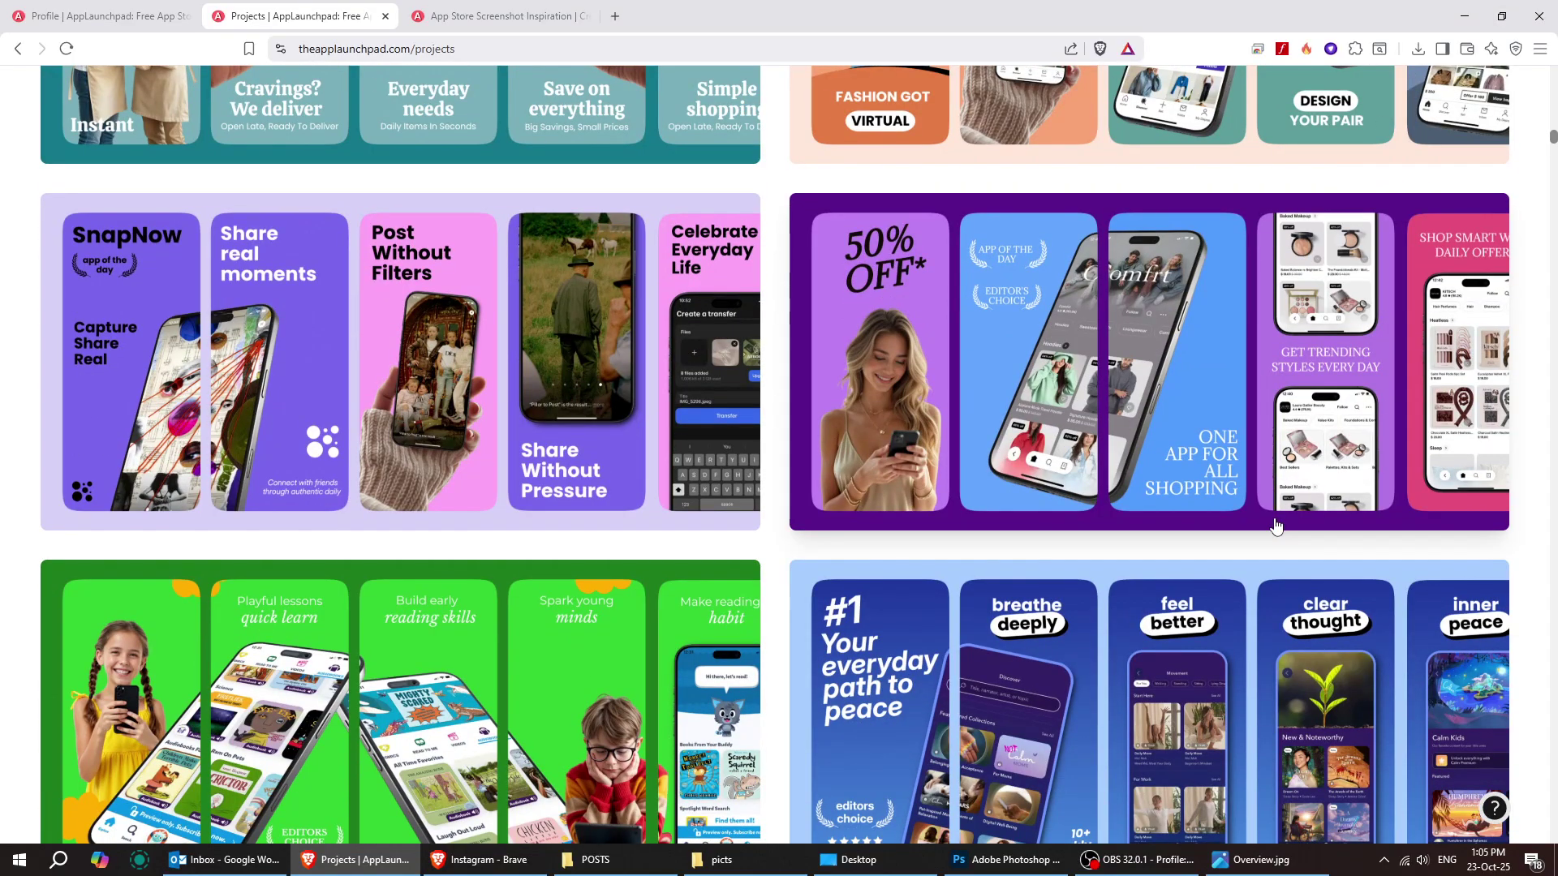
{"action": "scroll", "coordinate": [1265, 528], "scroll_direction": "down", "scroll_amount": 4}
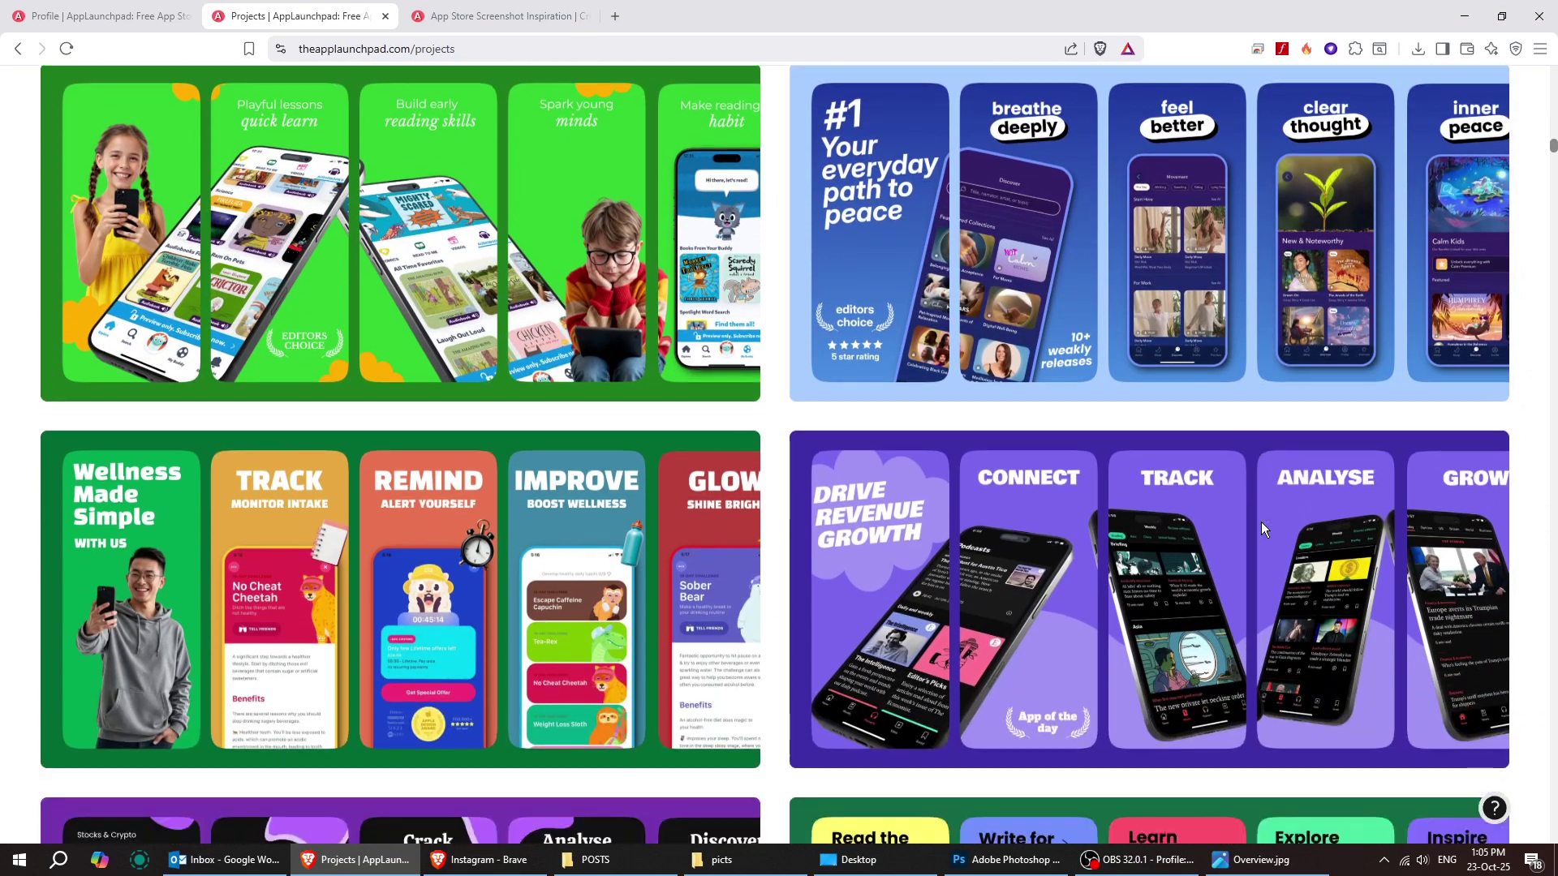
{"action": "scroll", "coordinate": [1263, 531], "scroll_direction": "down", "scroll_amount": 5}
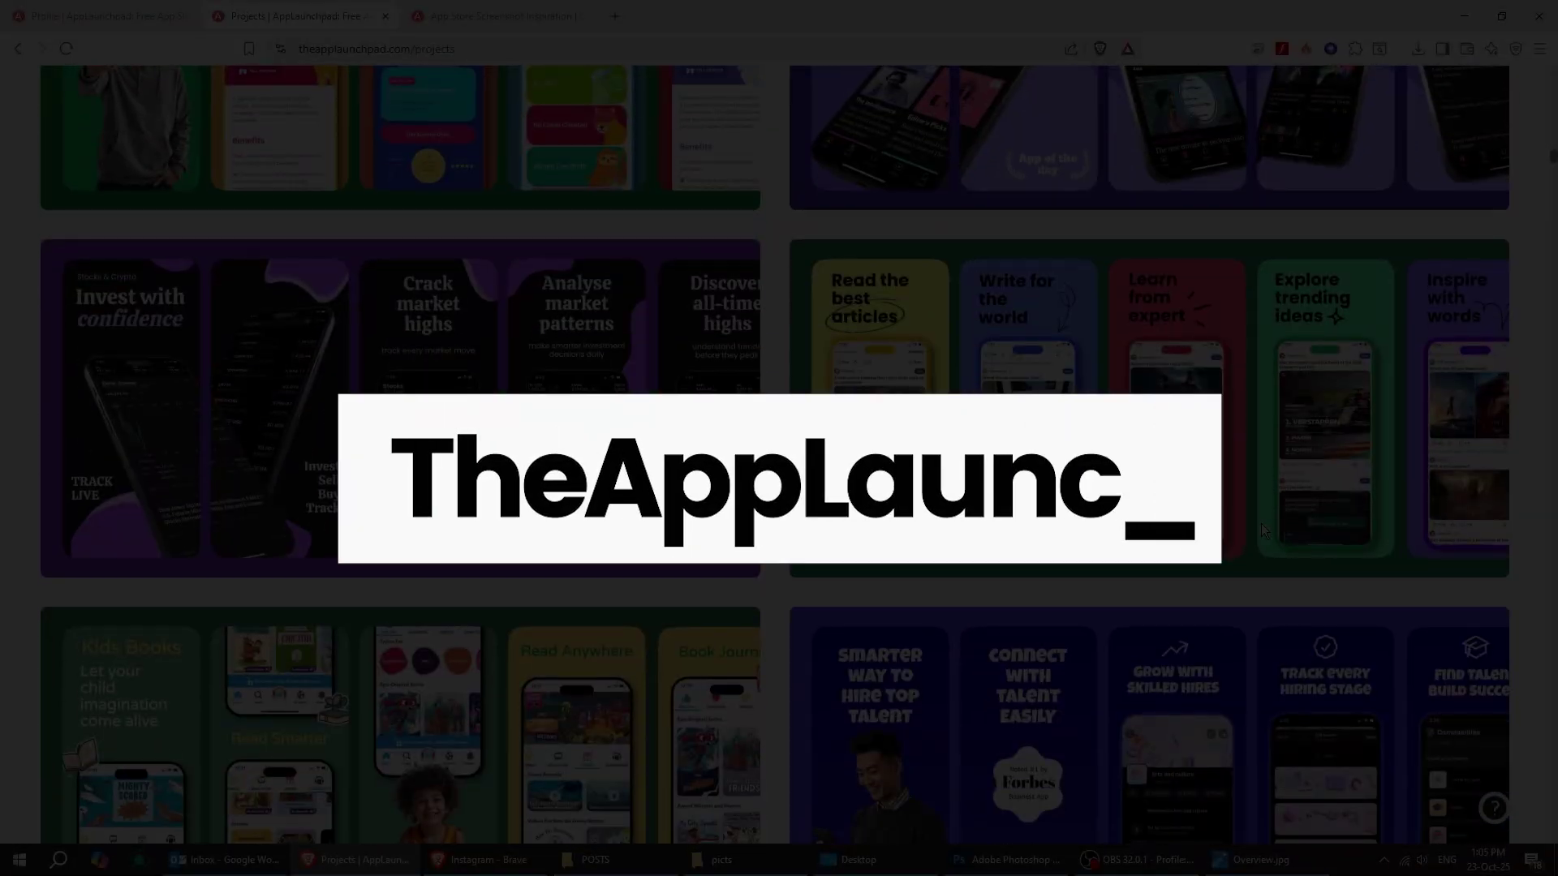
{"action": "scroll", "coordinate": [1264, 531], "scroll_direction": "down", "scroll_amount": 4}
{"action": "scroll", "coordinate": [774, 456], "scroll_direction": "down", "scroll_amount": 8}
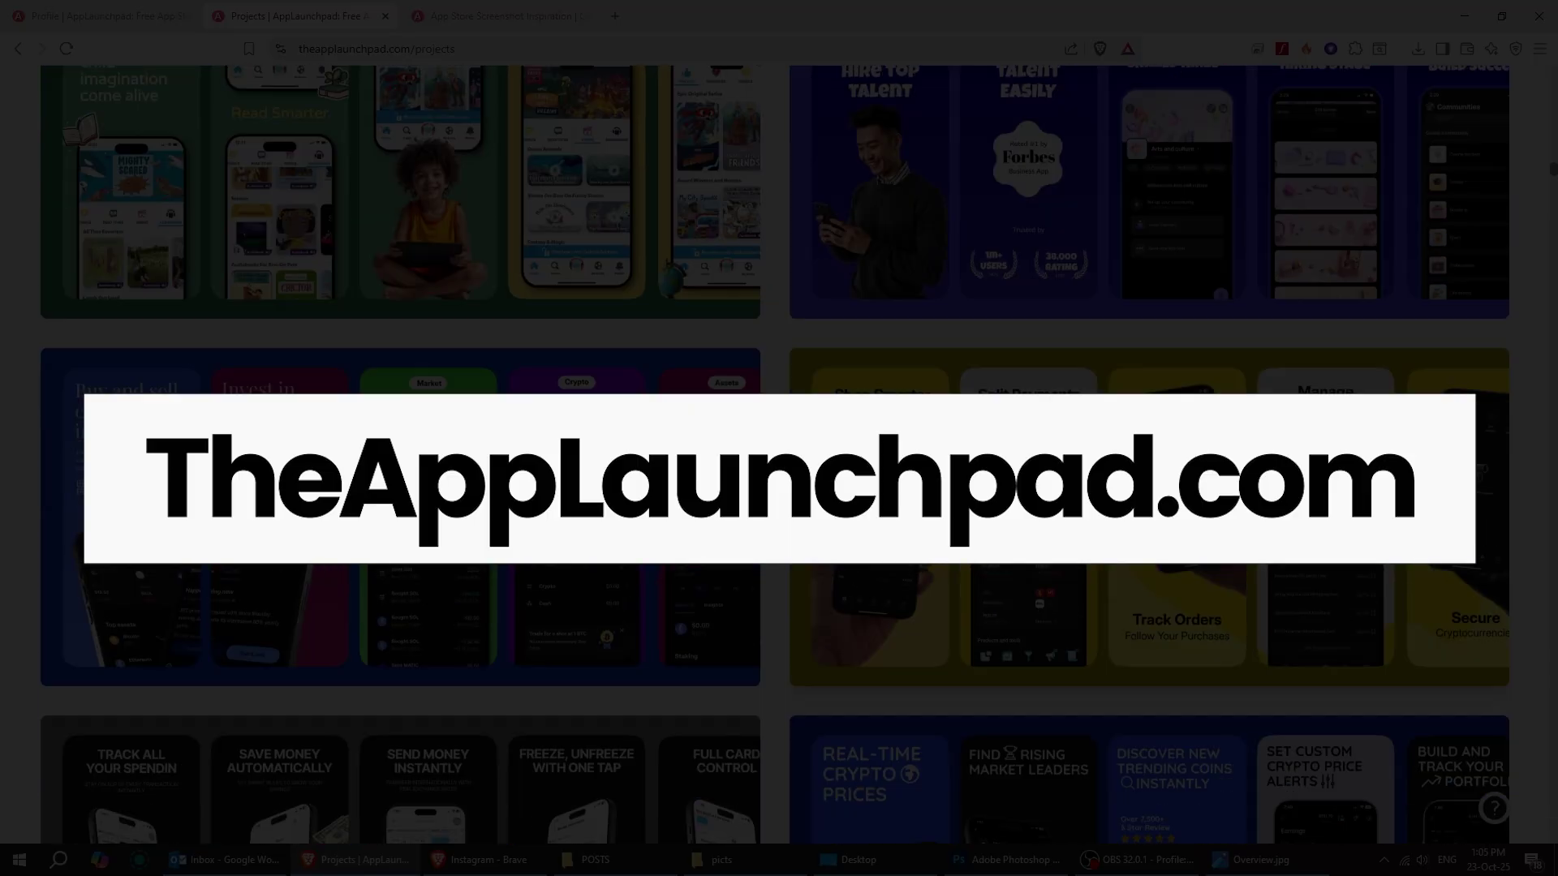